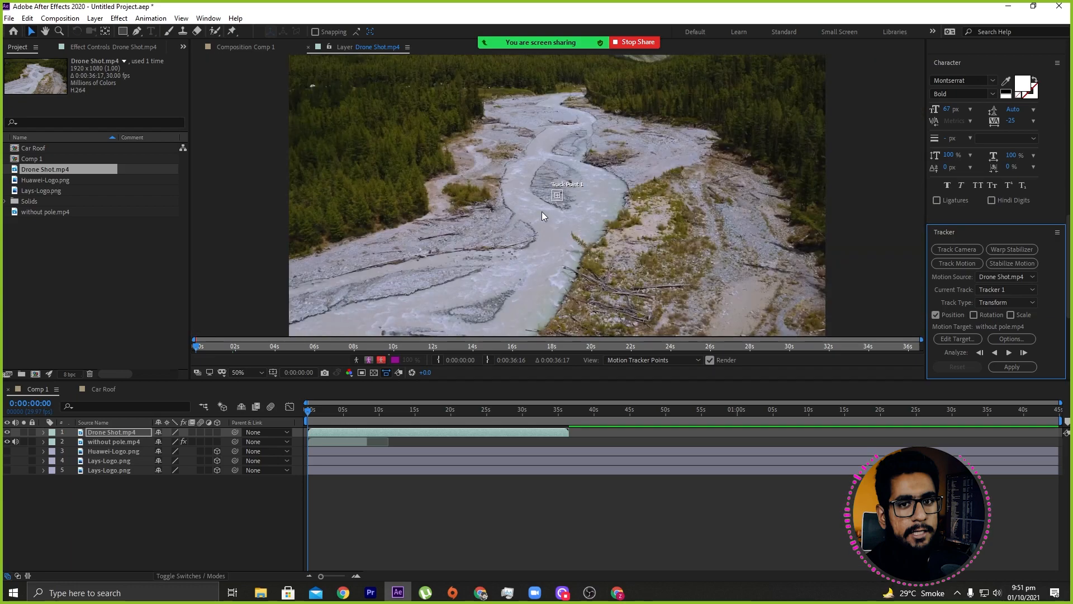
Try placing Track Point 1 on the driftwood pile in Drone Shot.mp4 at 0:00:15:16.
mouse_move(316, 411)
left_mouse_down()
mouse_move(442, 410)
mouse_move(297, 402)
left_mouse_up()
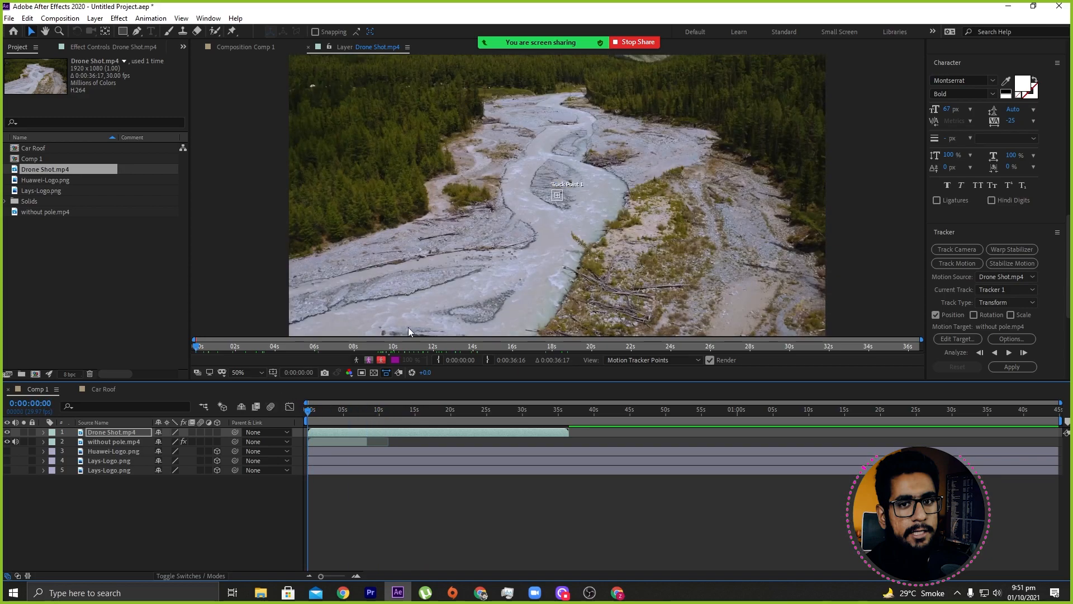
scroll(563, 127, "up", 3)
scroll(562, 126, "down", 4)
left_click(419, 409)
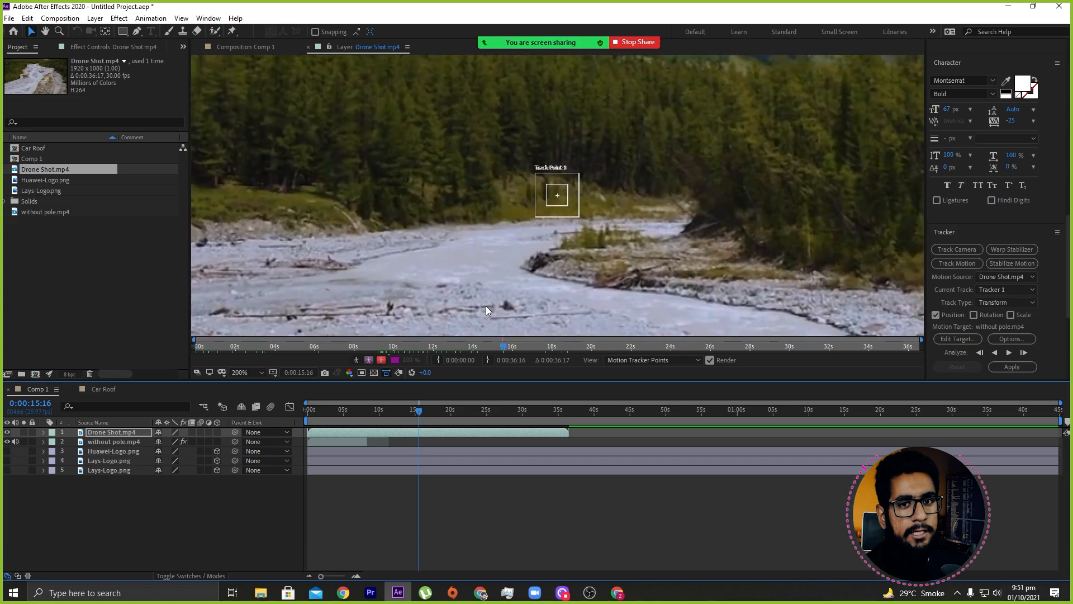
scroll(504, 311, "down", 4)
scroll(504, 311, "up", 4)
scroll(499, 305, "up", 2)
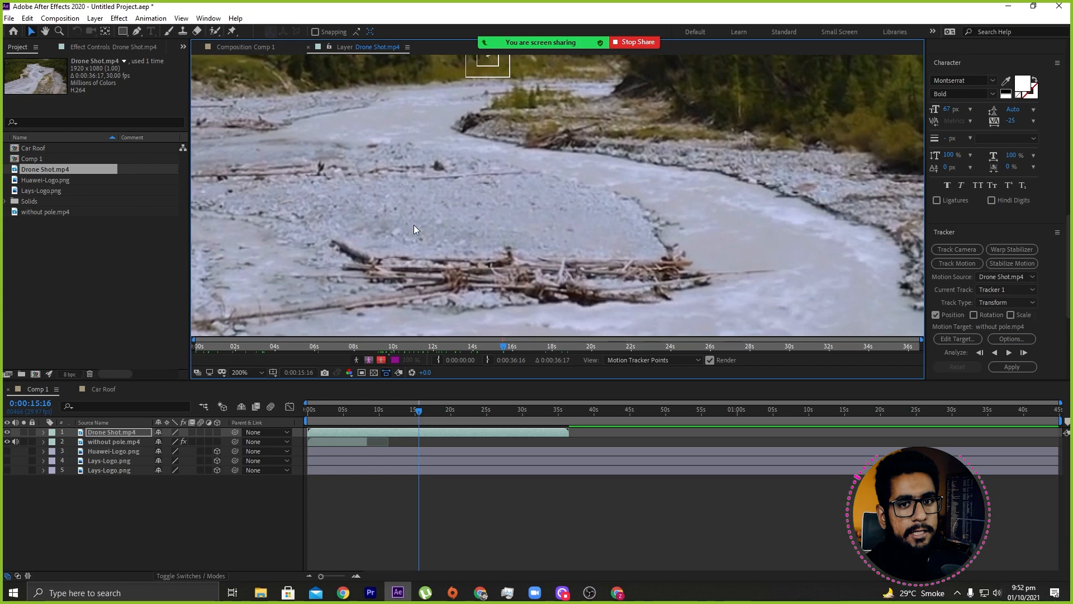
left_click_drag(491, 68, 248, 254)
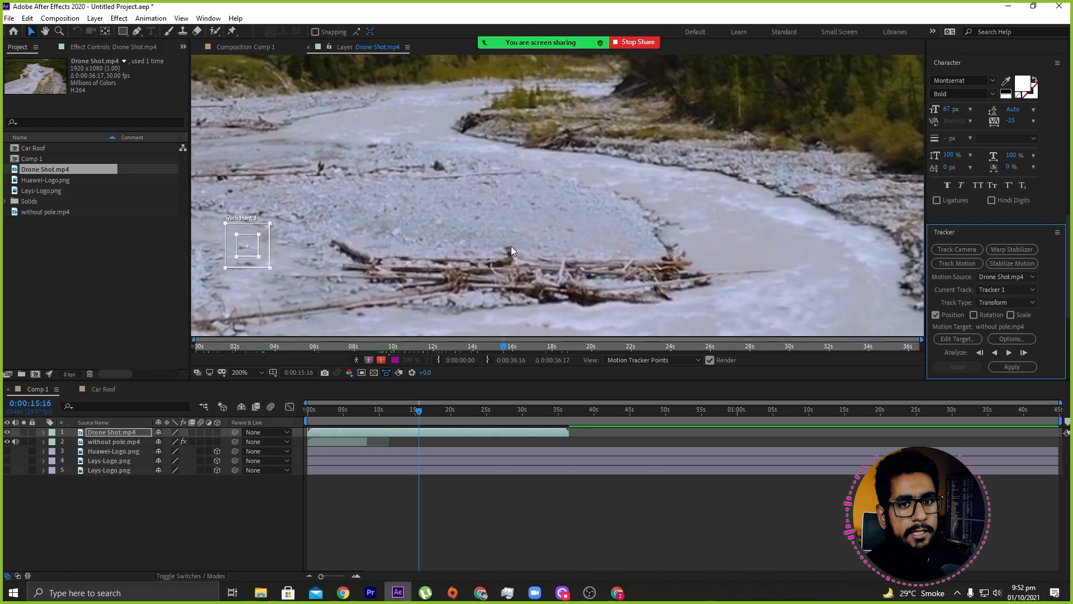
left_click_drag(253, 255, 528, 273)
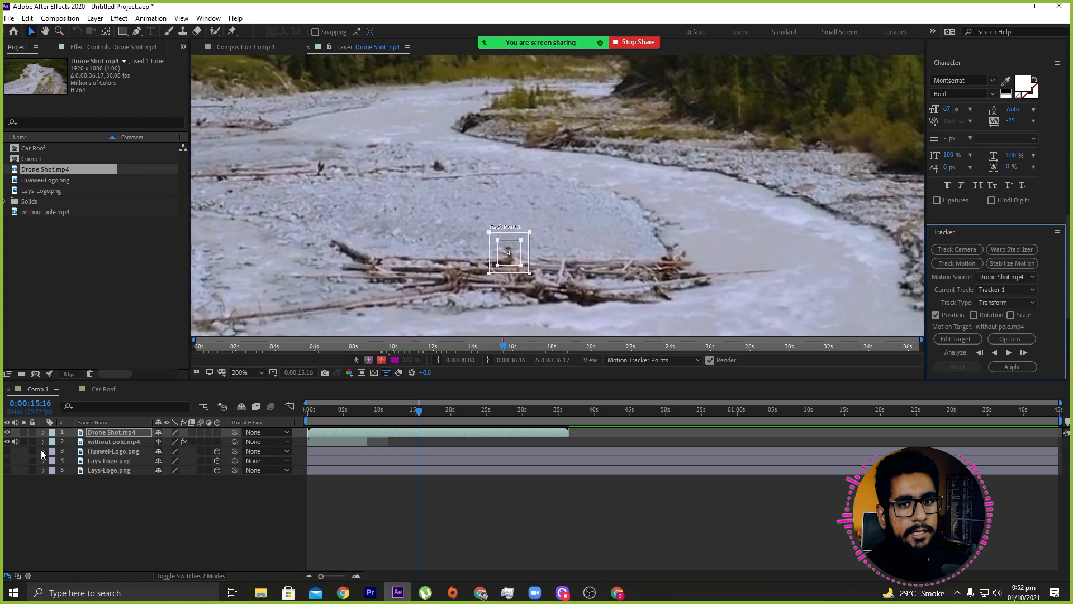
left_click(8, 432)
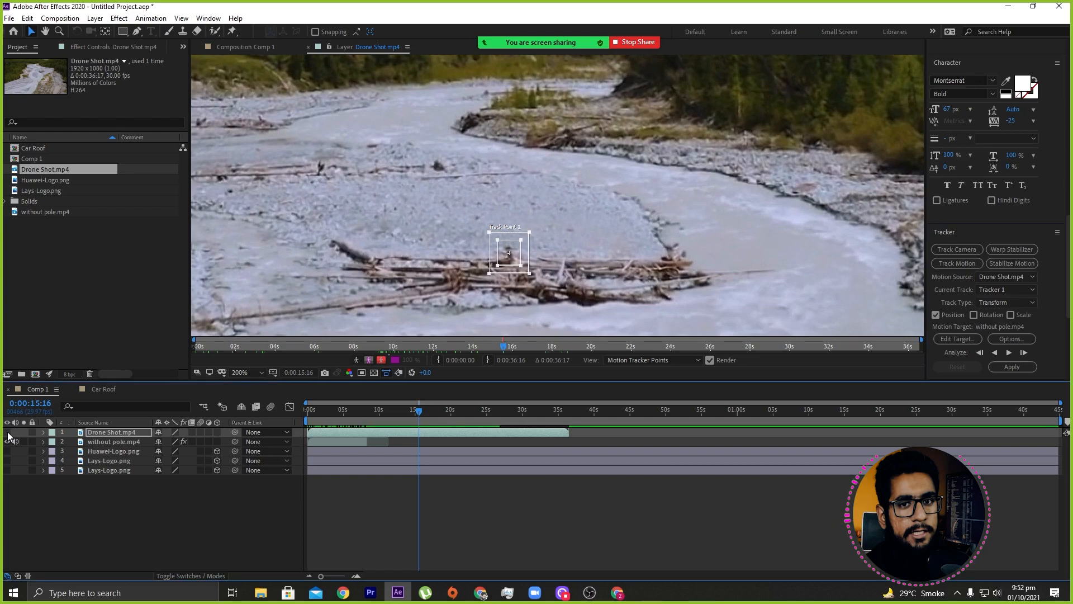
left_click(342, 412)
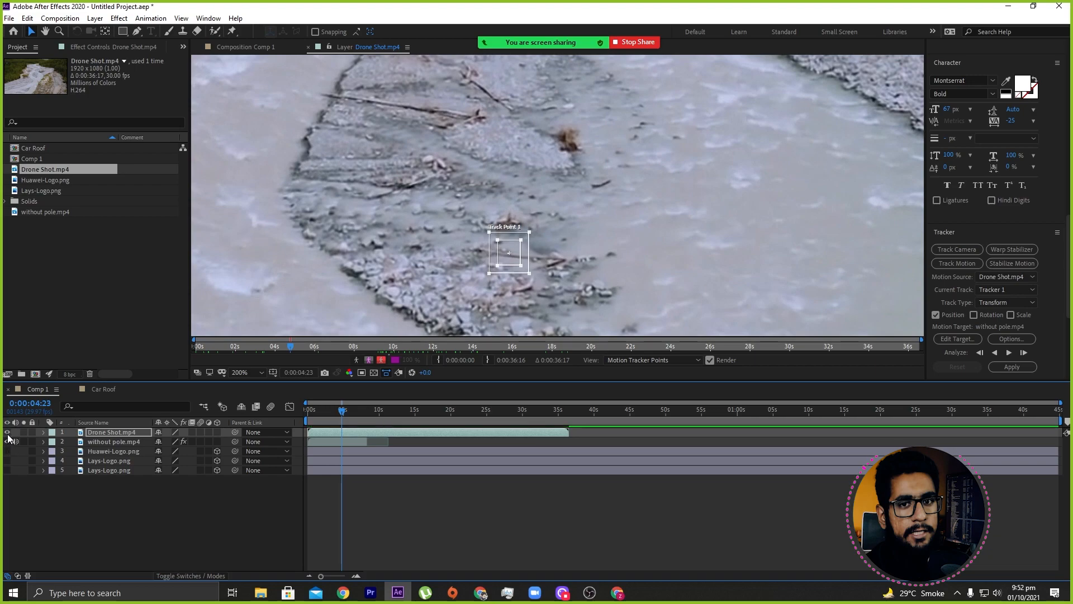
At the first frame, move Track Point 1 onto the upstream driftwood pile and resize its feature and search regions.
left_click_drag(348, 413, 291, 411)
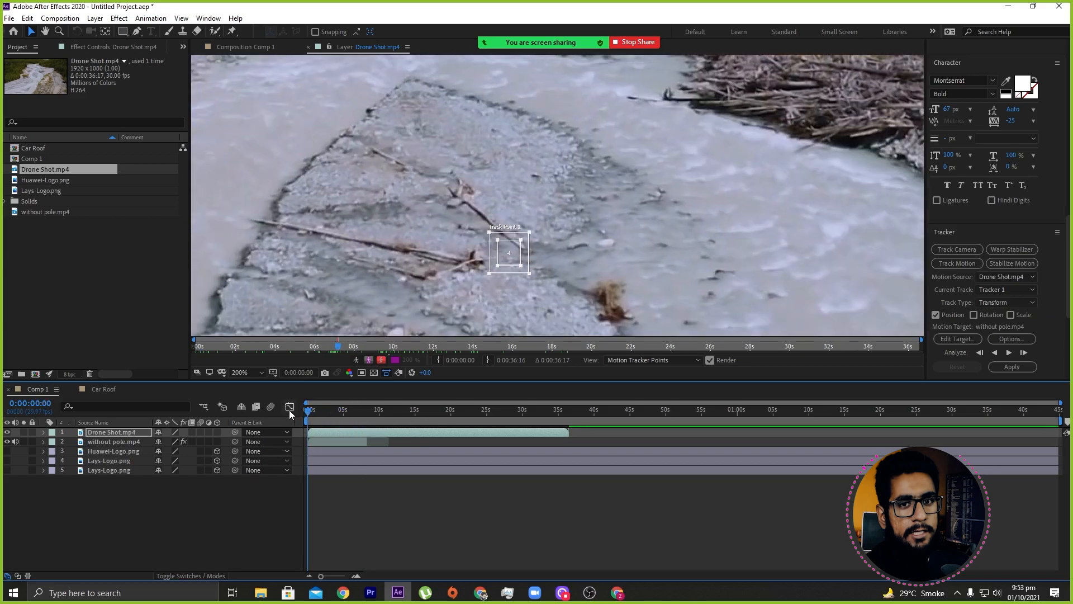
scroll(358, 146, "down", 3)
scroll(381, 162, "up", 3)
scroll(381, 162, "down", 3)
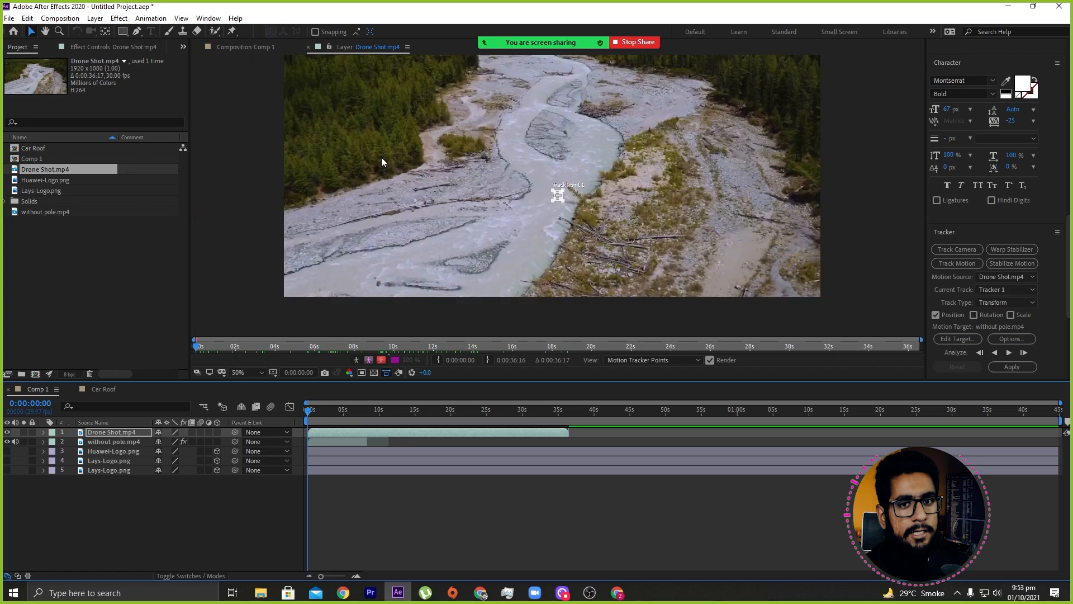
scroll(562, 69, "up", 3)
scroll(562, 70, "down", 3)
left_click_drag(557, 198, 557, 74)
scroll(561, 125, "up", 2)
scroll(581, 211, "up", 3)
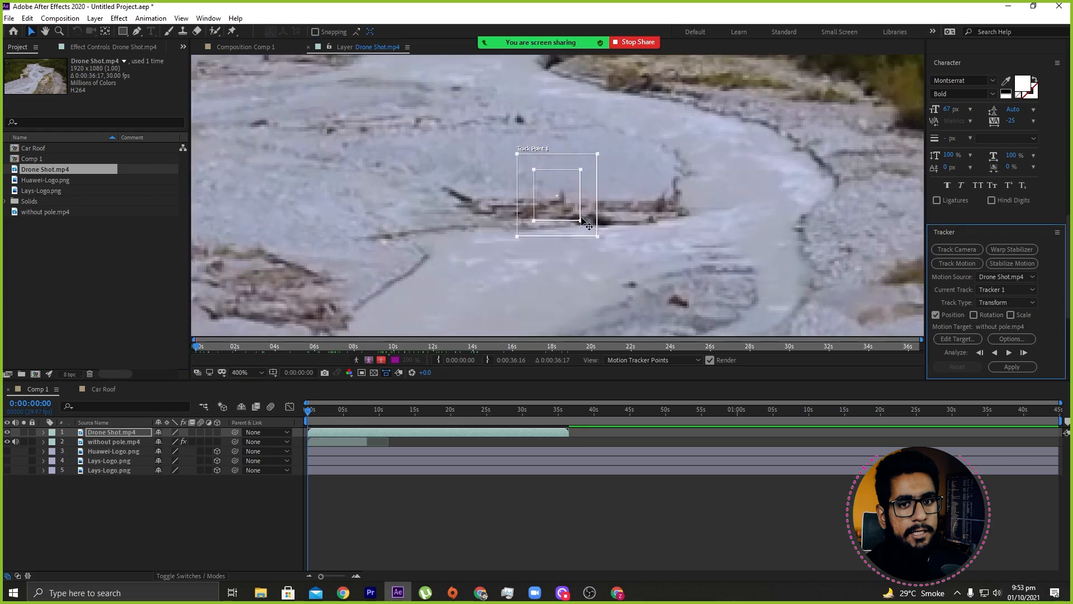
left_click_drag(564, 208, 595, 223)
left_click_drag(649, 279, 608, 235)
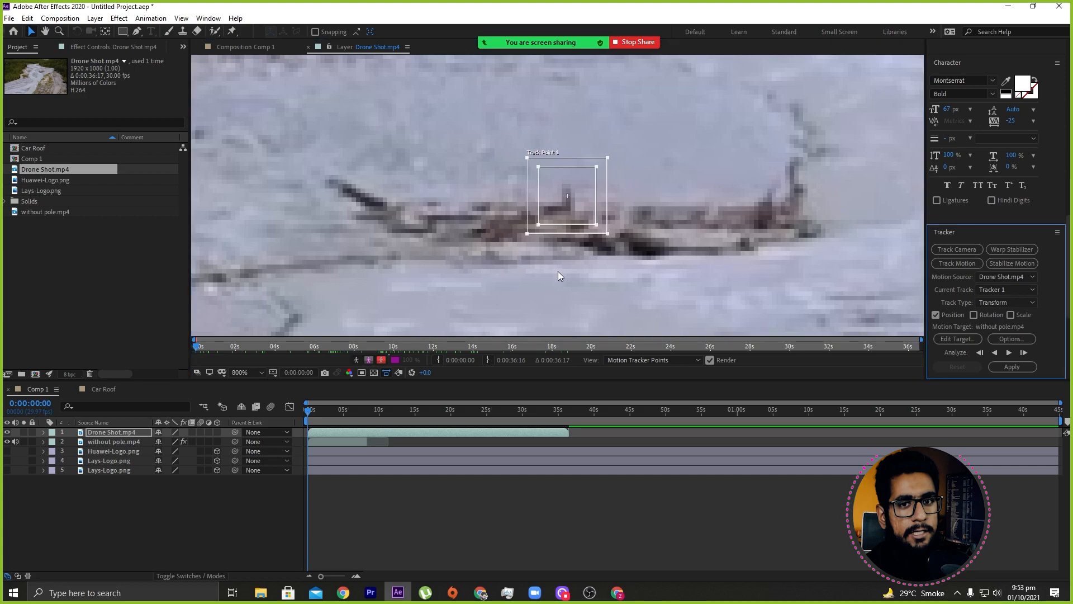
Shift Track Point 1 to the left end of the driftwood pile and enlarge its regions around that tip.
scroll(395, 254, "down", 8)
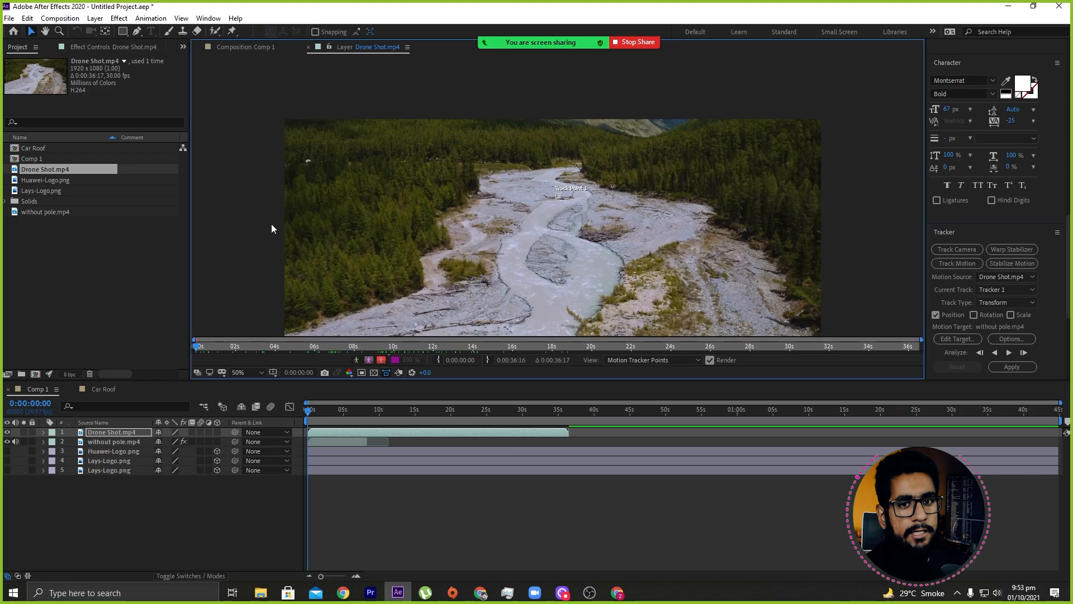
scroll(526, 226, "up", 3)
scroll(525, 227, "up", 1)
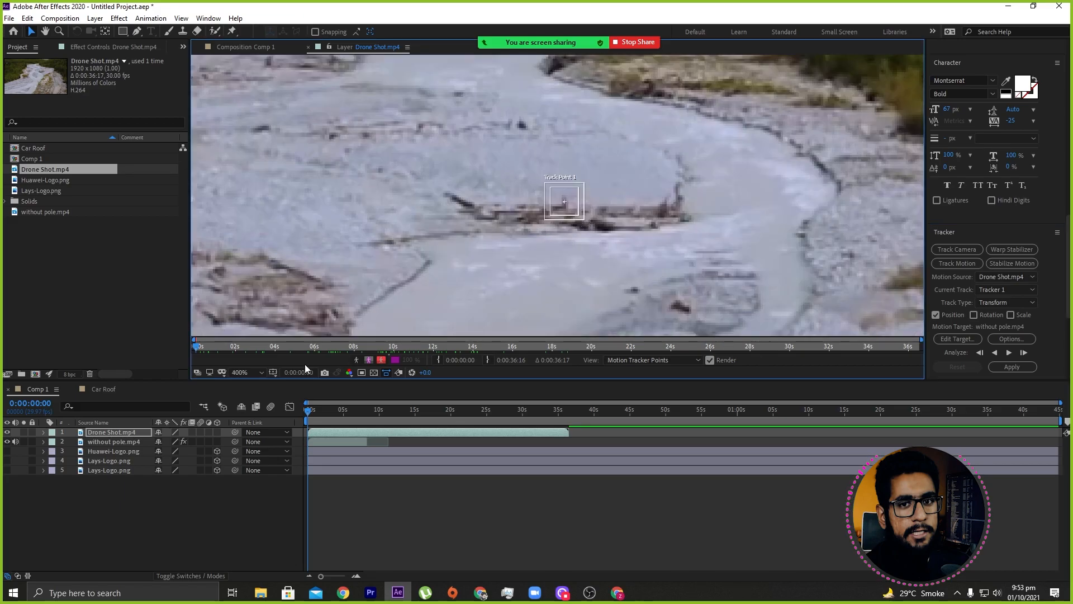
left_click_drag(585, 219, 492, 227)
scroll(500, 239, "down", 6)
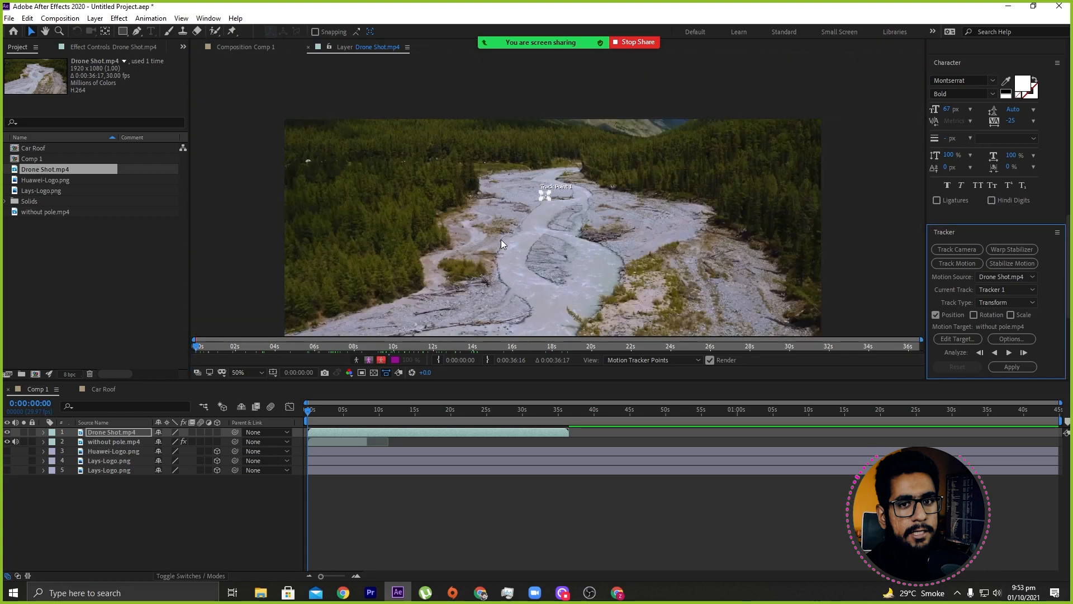
scroll(535, 225, "up", 4)
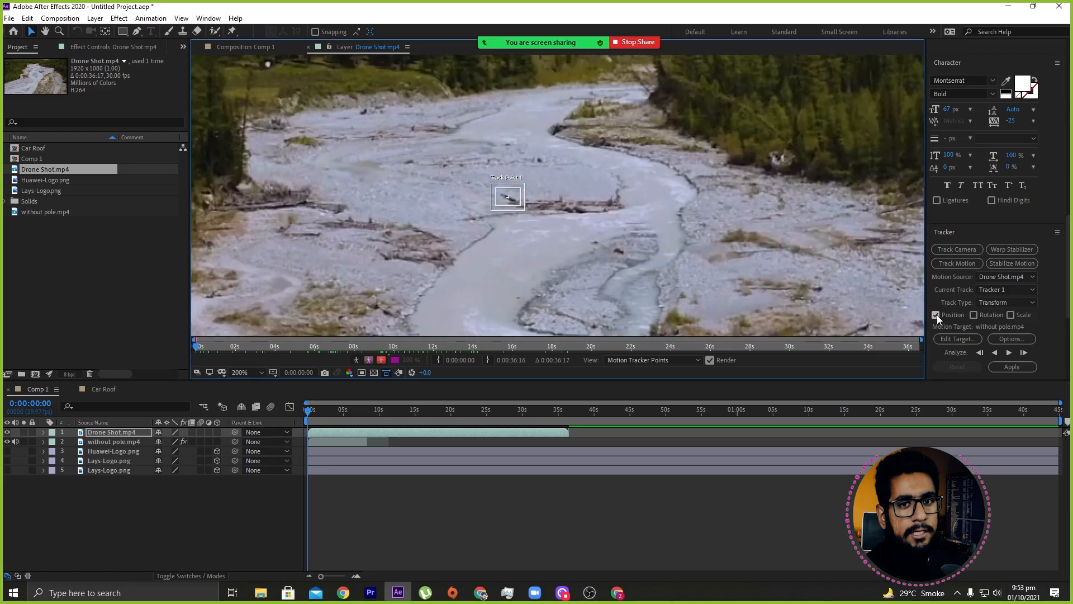
Analyze the track forward from the first frame to 0:00:13:07 and preview the result from the start.
left_click(1005, 352)
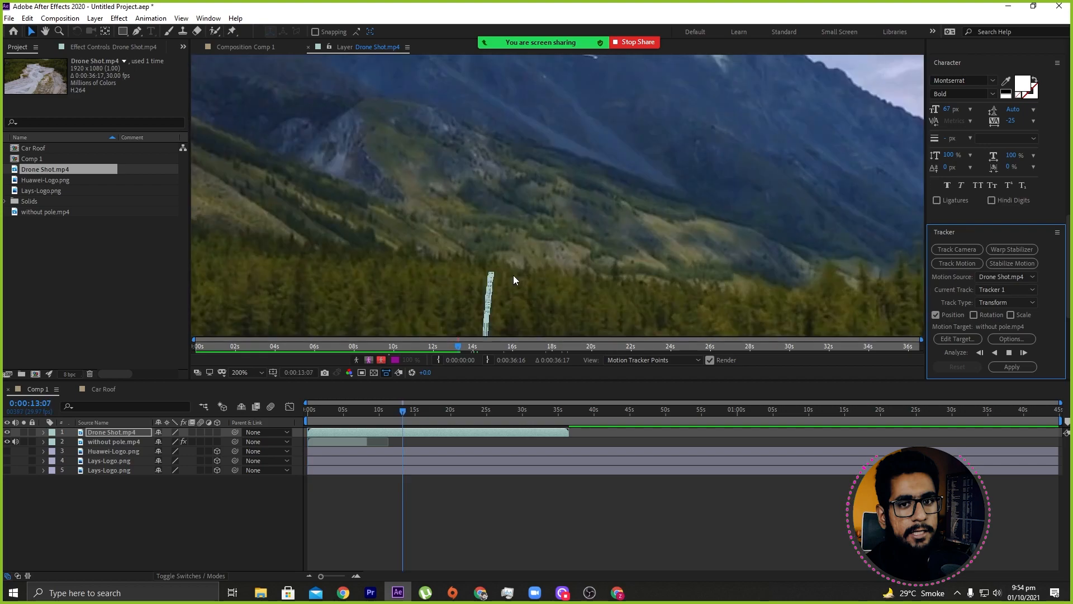
scroll(445, 276, "down", 4)
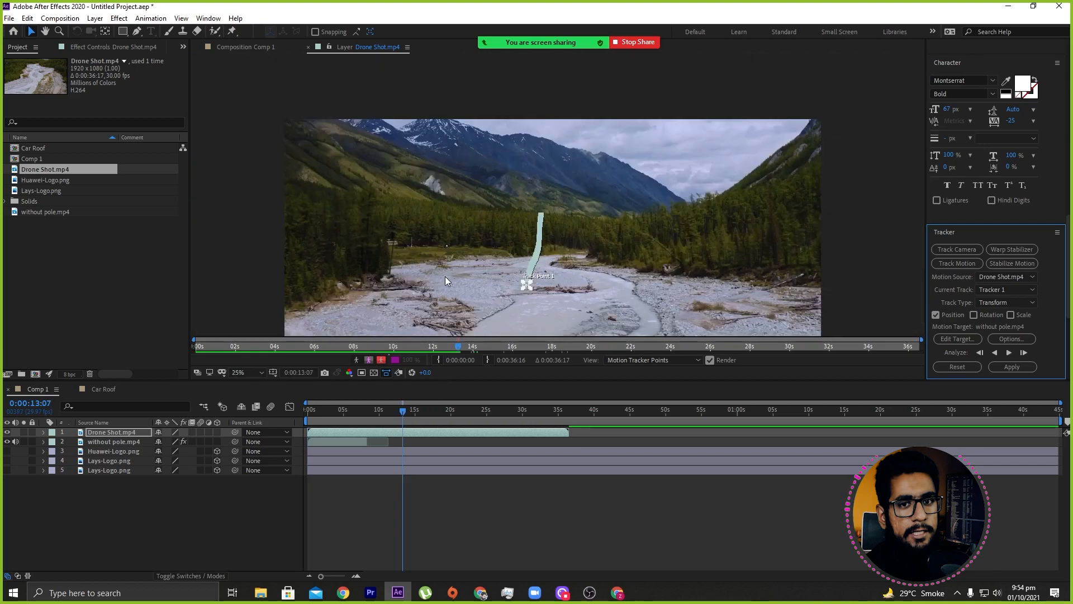
scroll(445, 276, "up", 3)
scroll(454, 275, "down", 1)
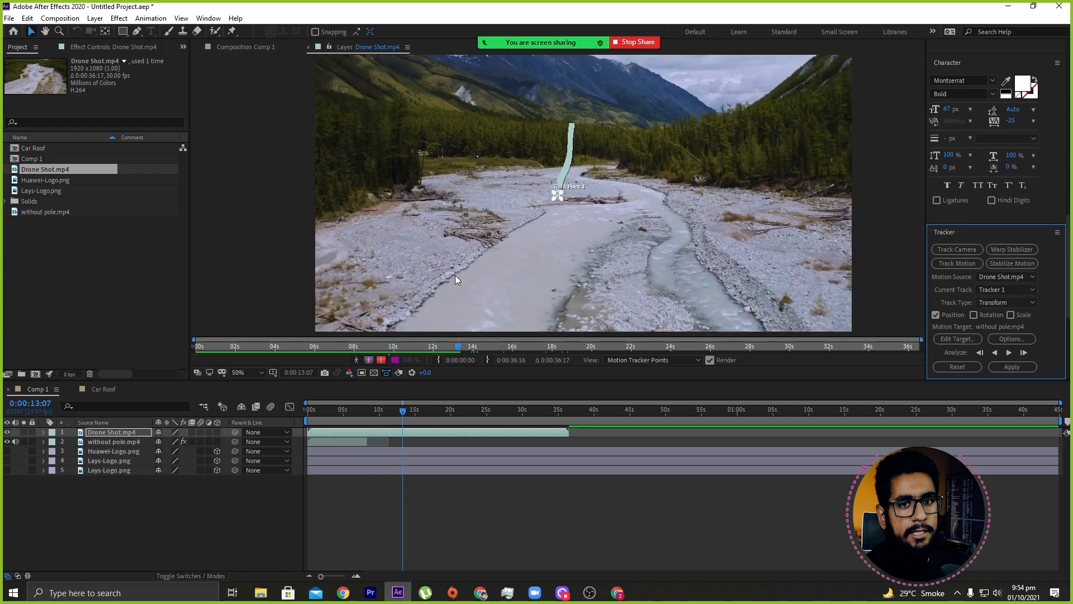
left_click_drag(396, 415, 308, 425)
left_click(291, 516)
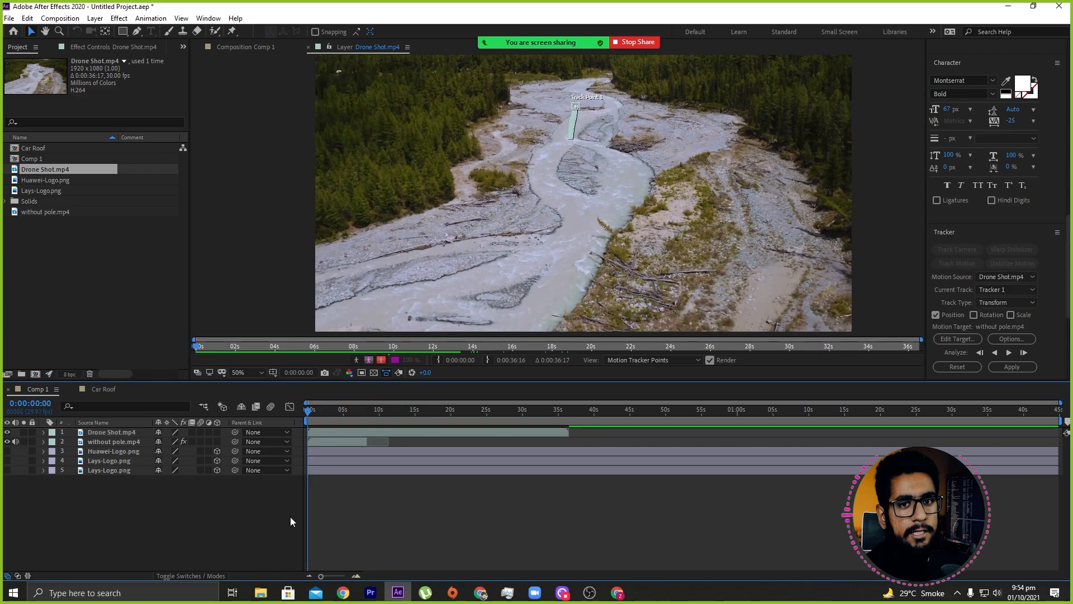
key("space")
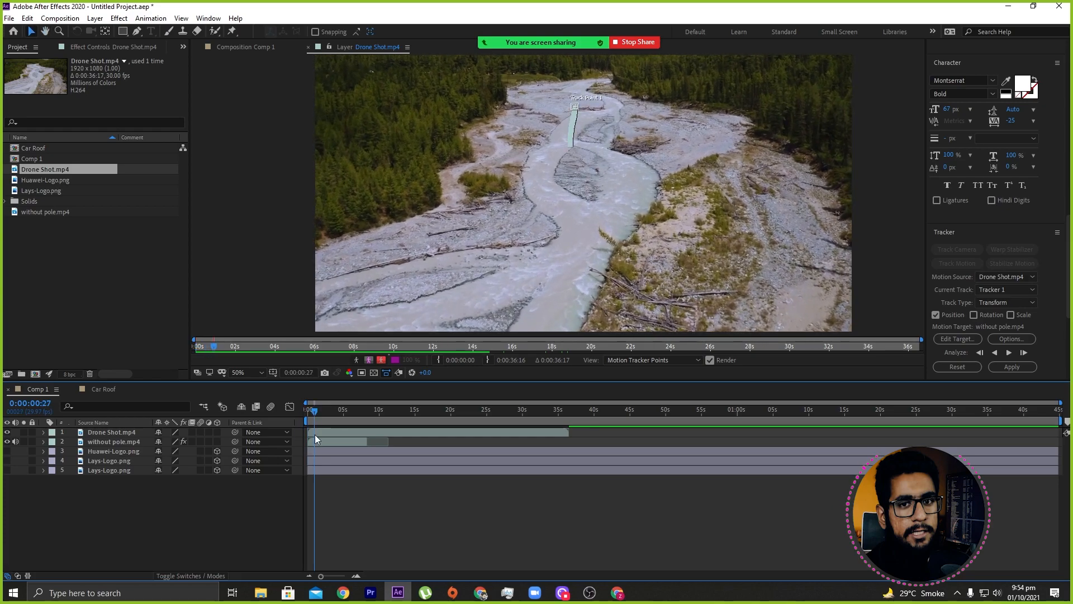
Analyze the Drone Shot.mp4 track forward again from the first frame to 0:00:19:18 and return to the start.
left_click(314, 435)
left_click_drag(328, 413, 304, 398)
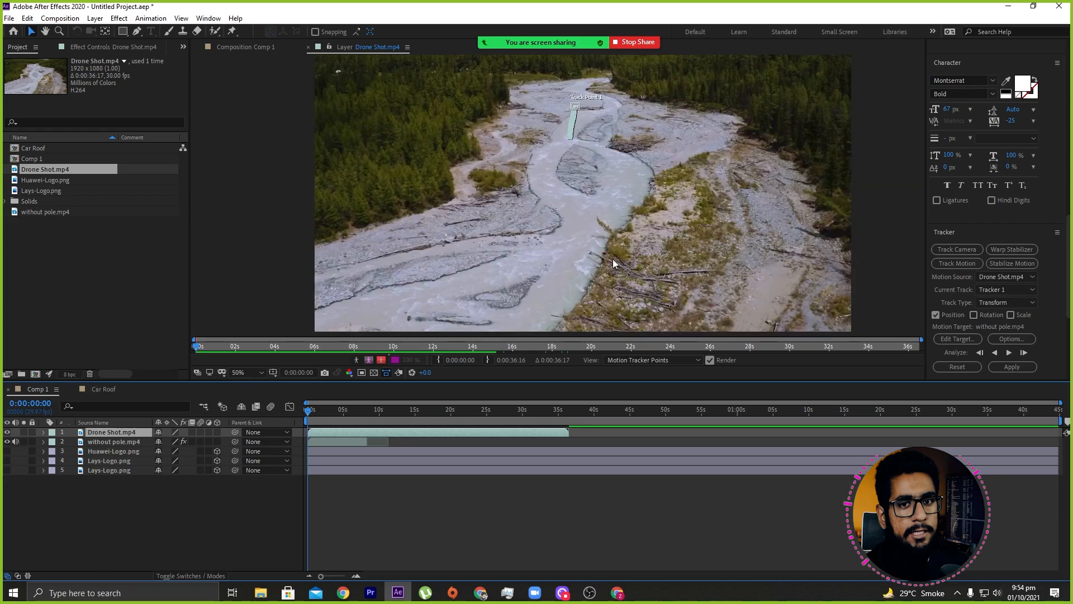
left_click(1011, 354)
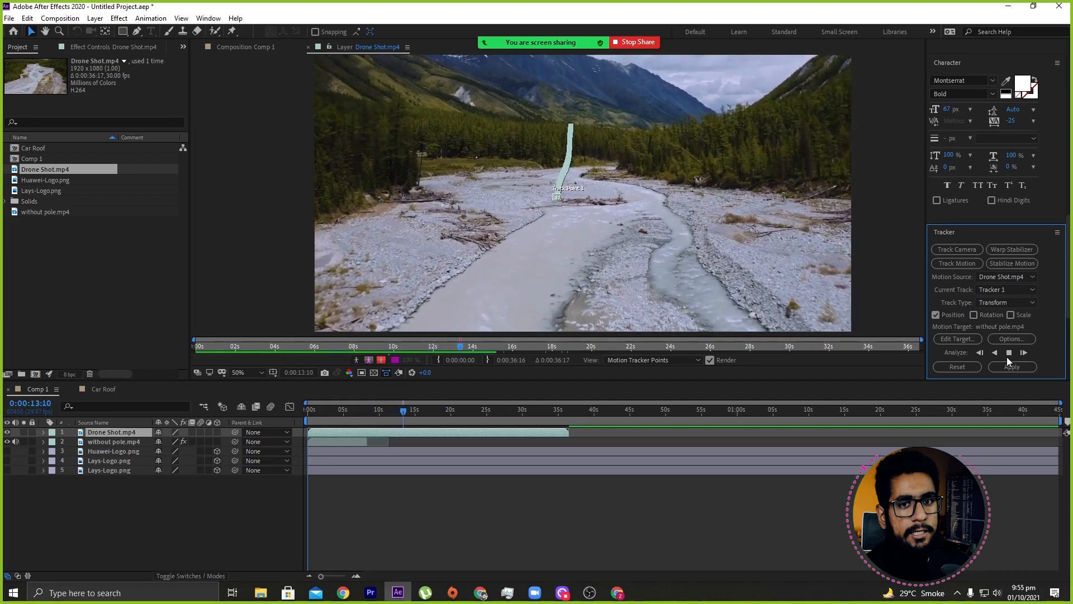
left_click(1008, 354)
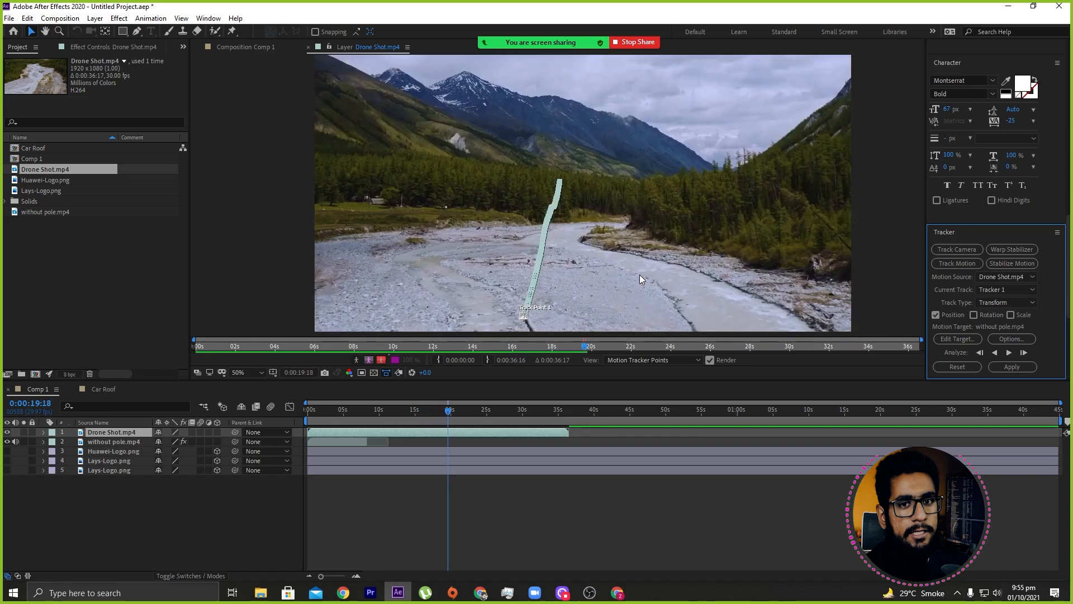
left_click_drag(448, 414, 270, 452)
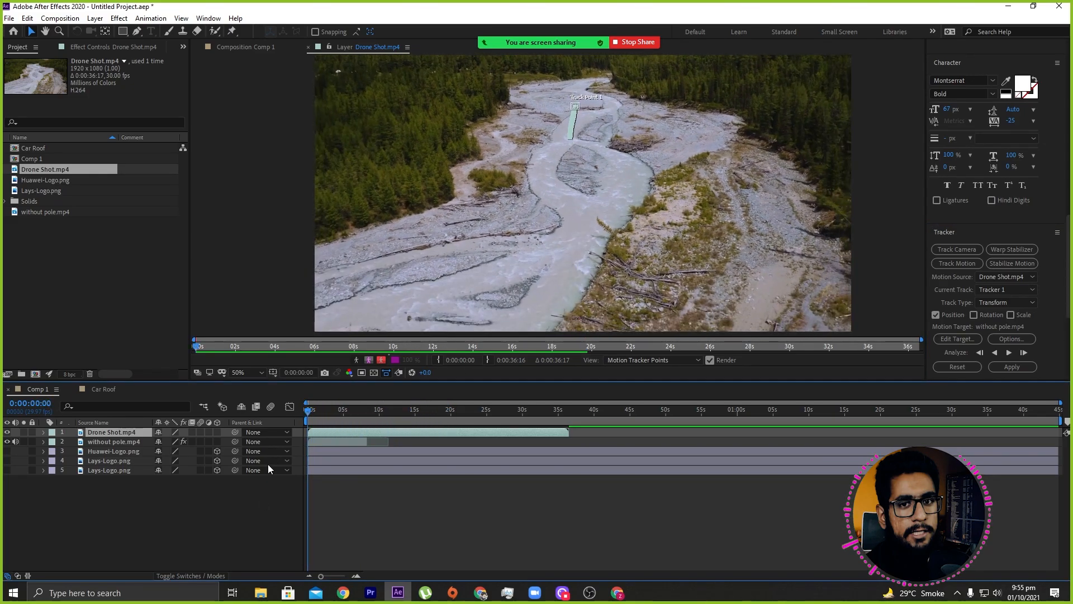
left_click(257, 501)
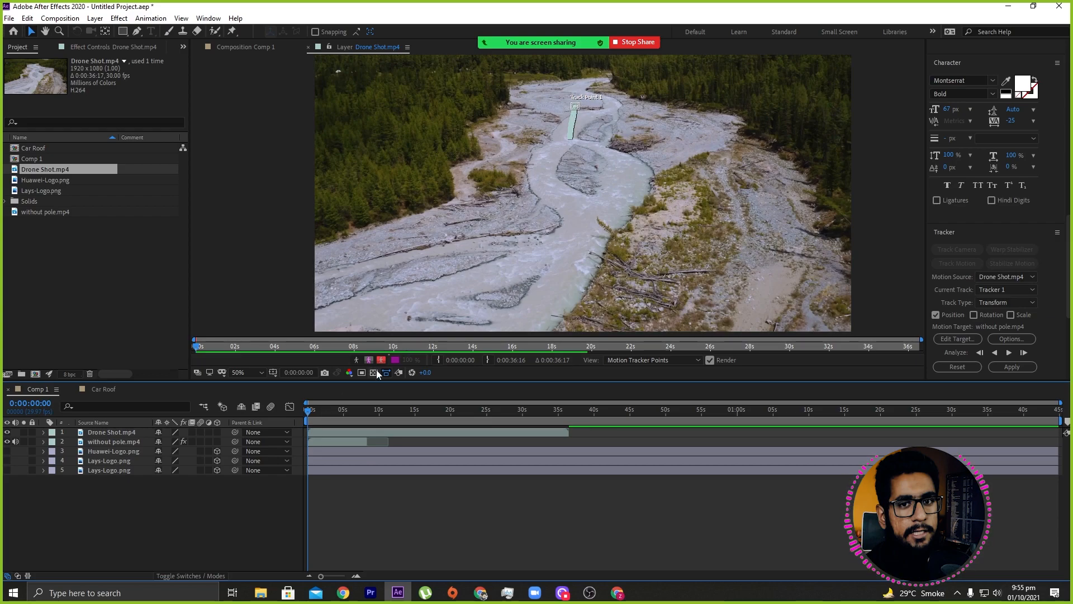
left_click_drag(310, 411, 302, 373)
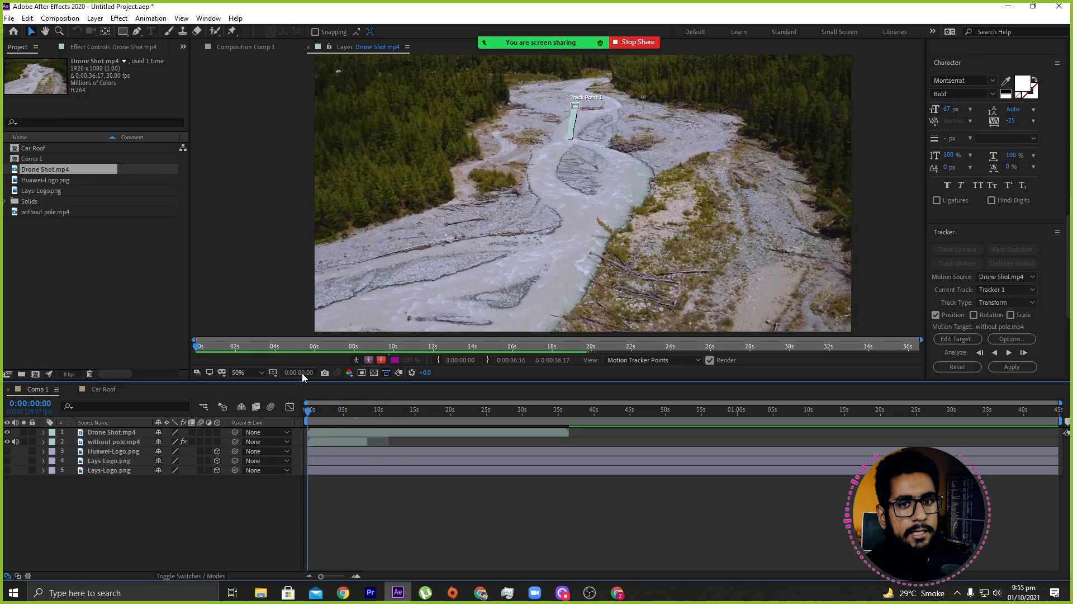
Add a null object layer above Drone Shot.mp4 in Comp 1.
left_click(121, 433)
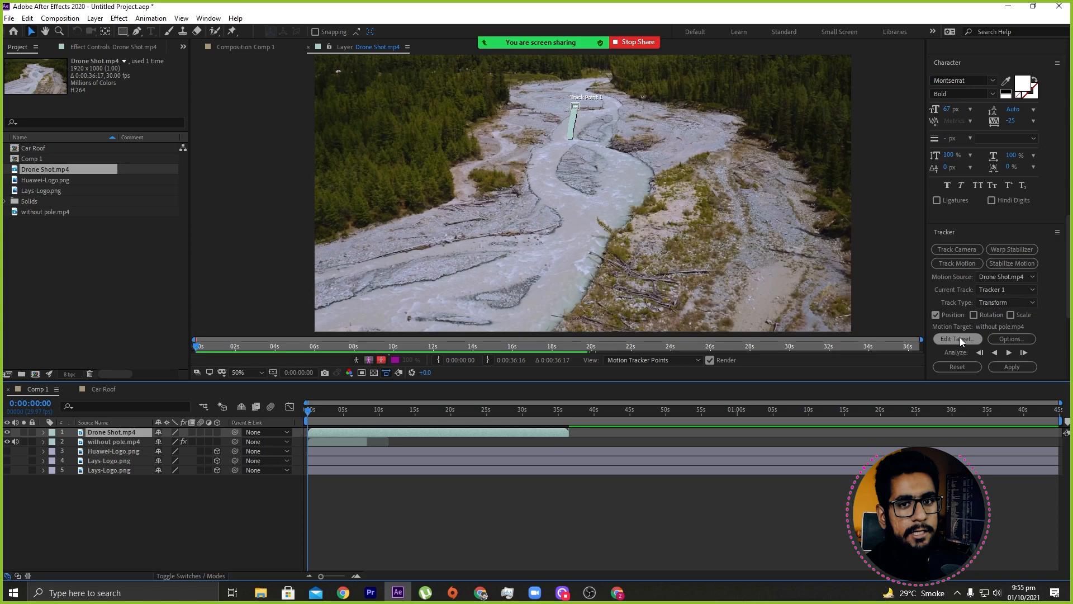
left_click(95, 18)
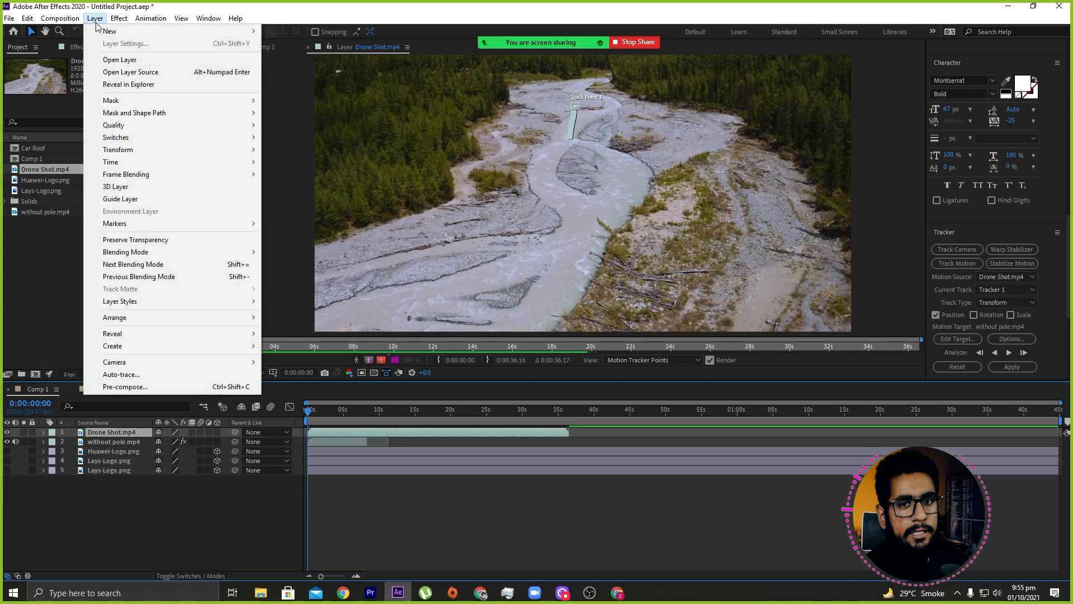
mouse_move(140, 31)
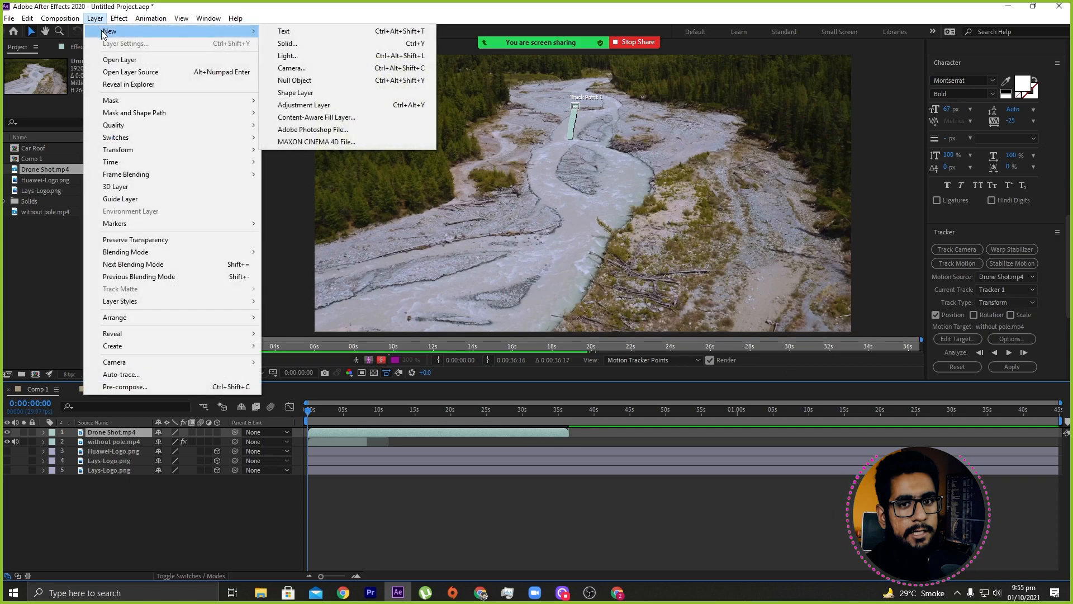
left_click(295, 80)
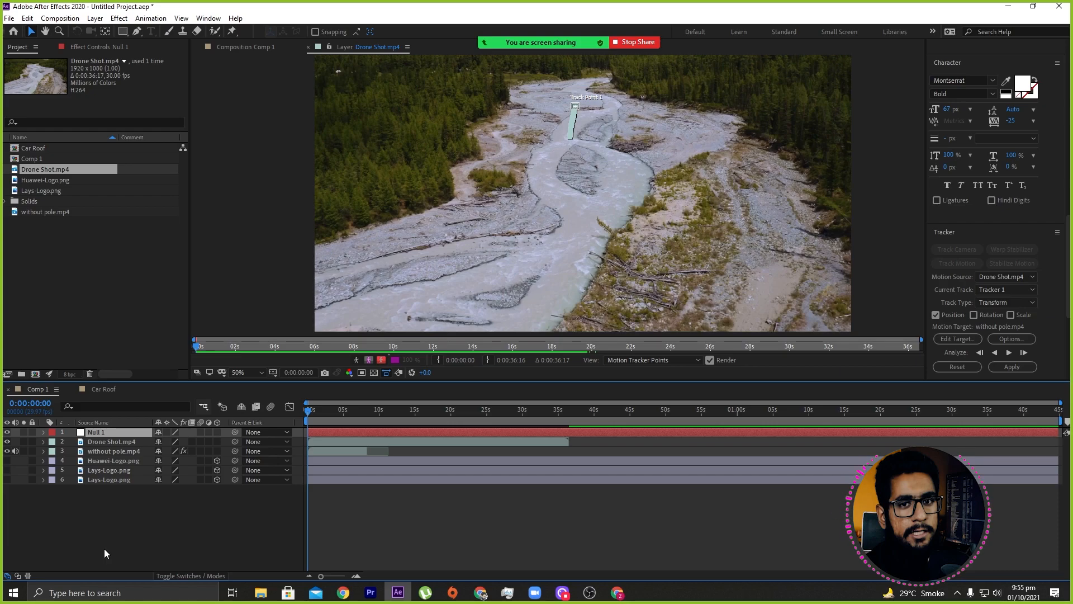
left_click(104, 548)
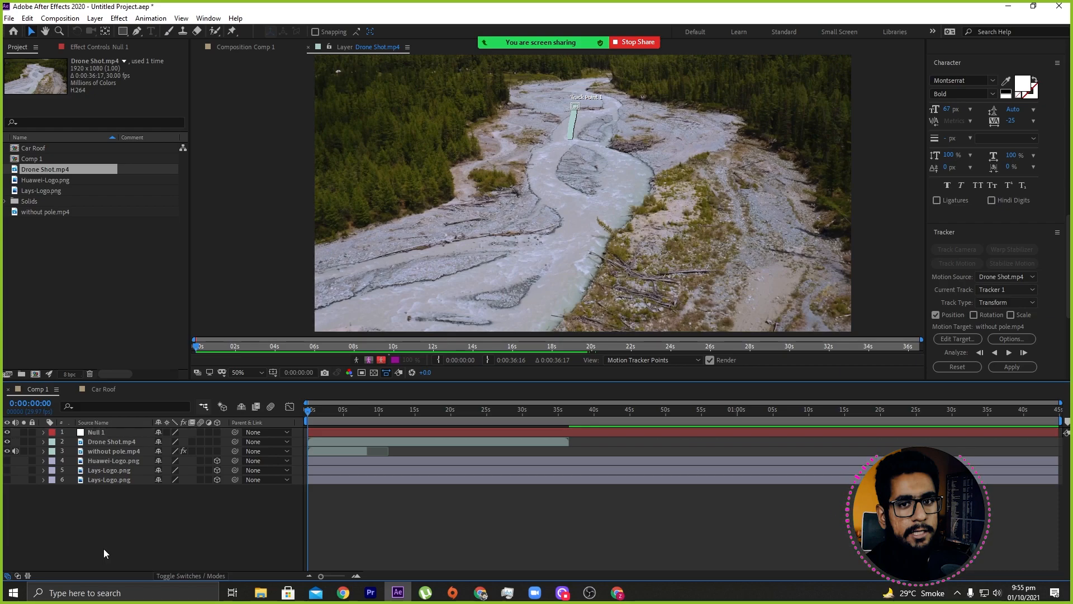
In the composition view, move the null's upper-left corner onto the tracked driftwood spot upstream and keep the null selected.
left_click(127, 432)
left_click(245, 48)
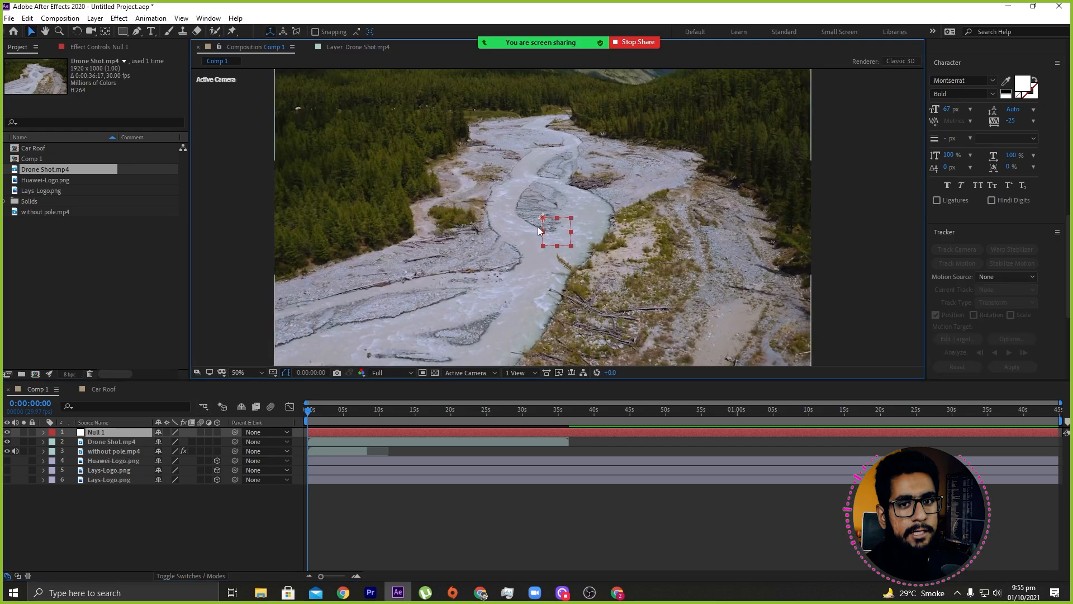
left_click_drag(547, 221, 535, 145)
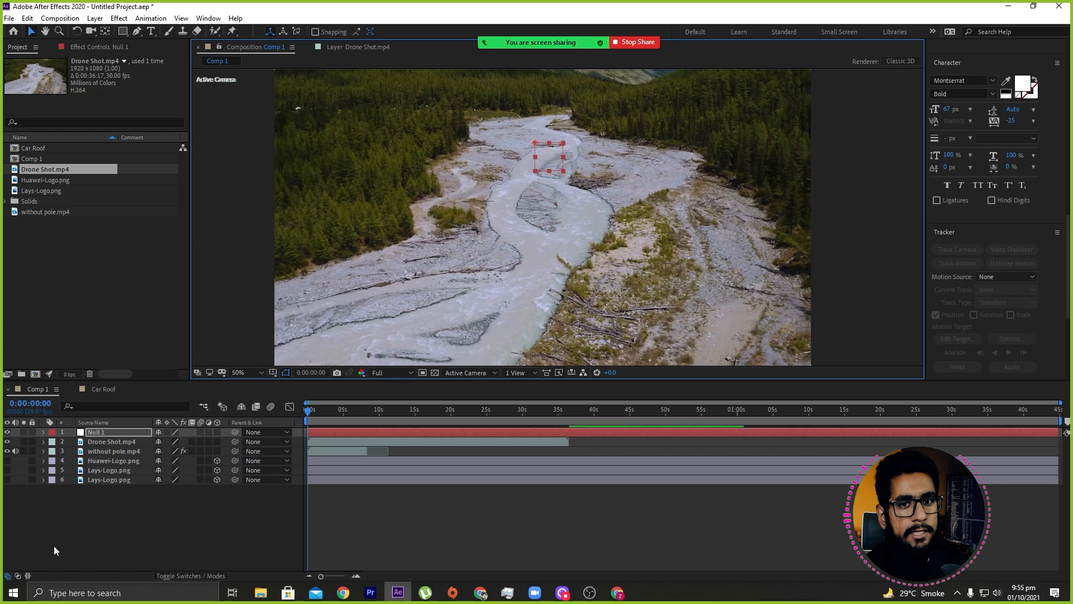
left_click(84, 535)
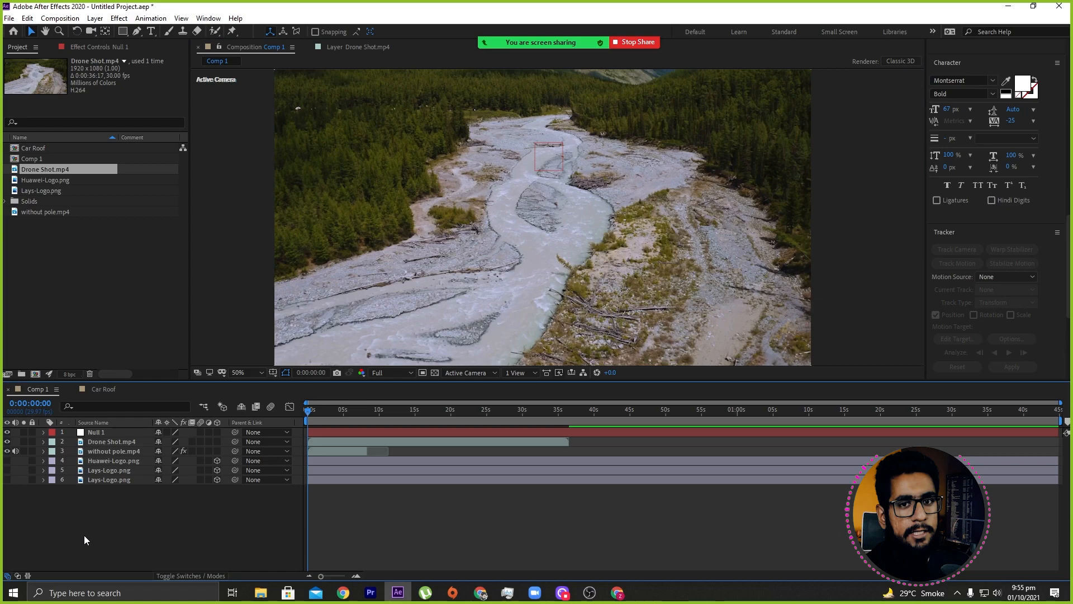
left_click(99, 431)
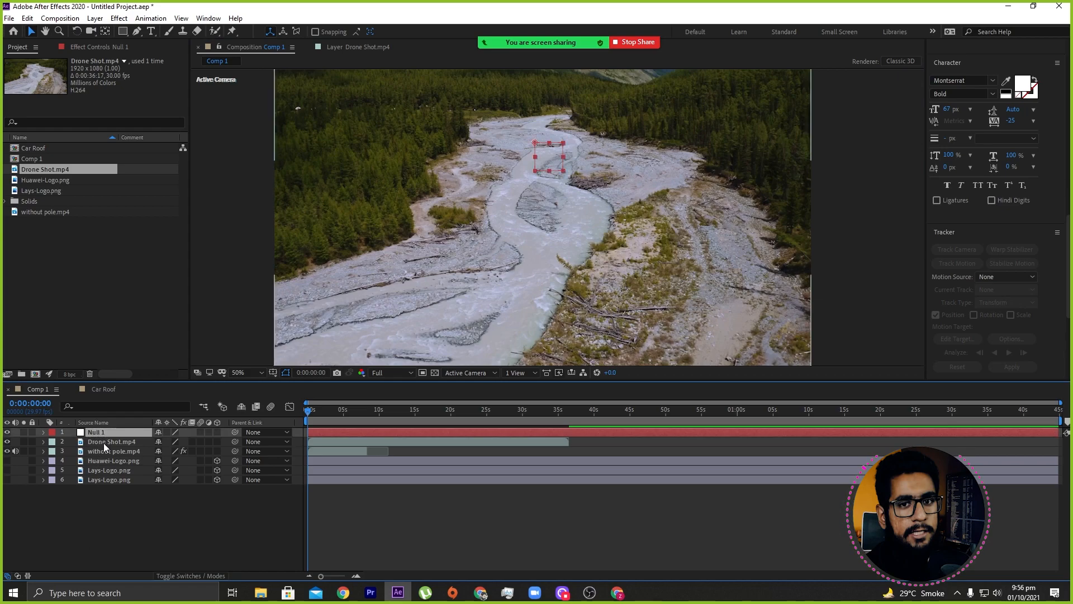
Set Null 1 as the motion target for Tracker 1 of the Drone Shot.mp4 layer.
left_click(103, 443)
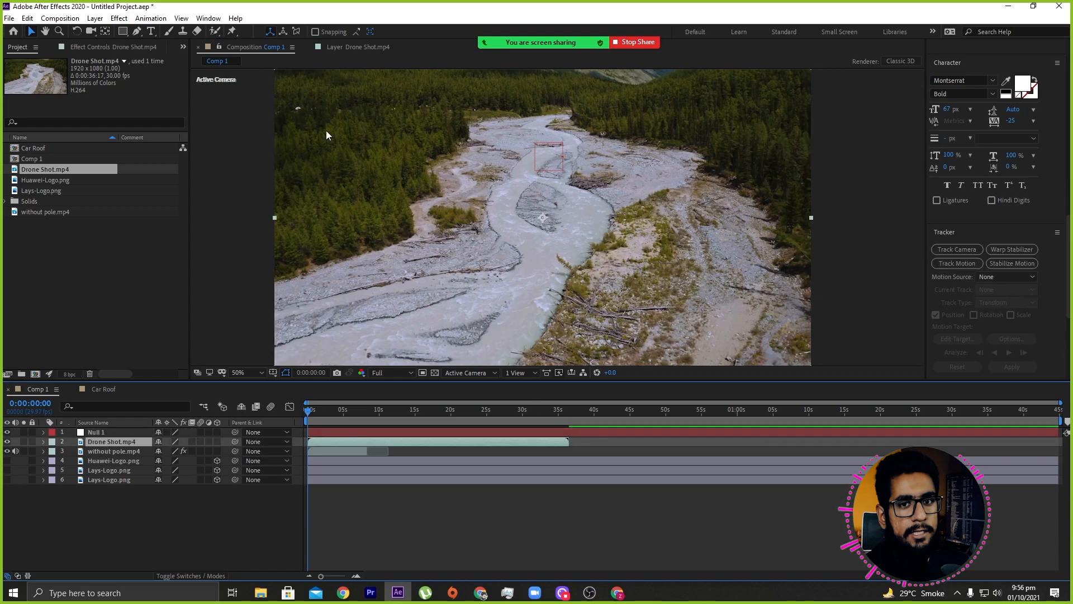
left_click(368, 47)
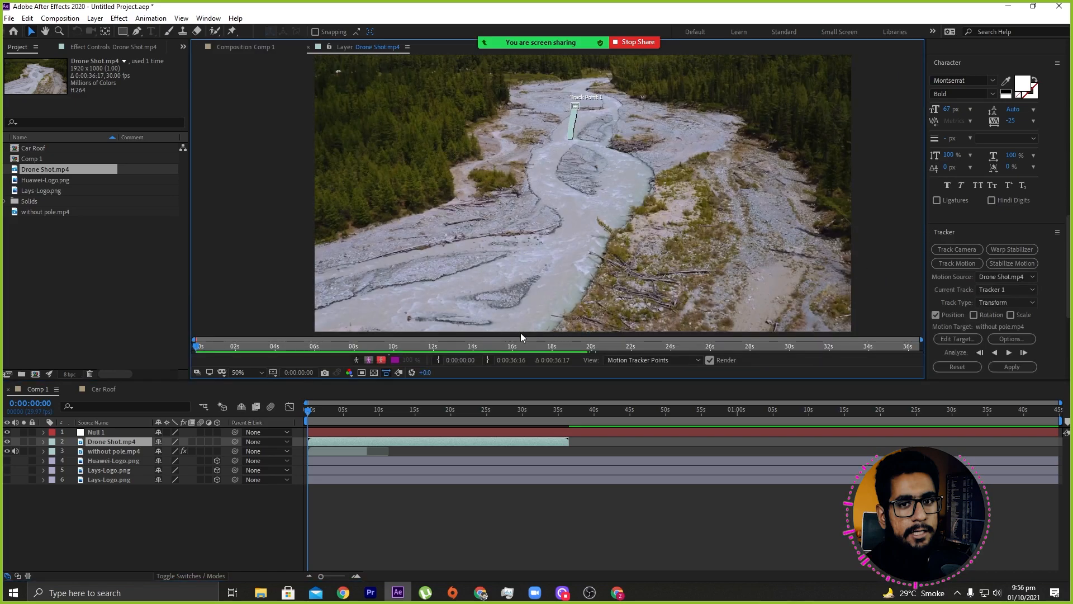
left_click(950, 339)
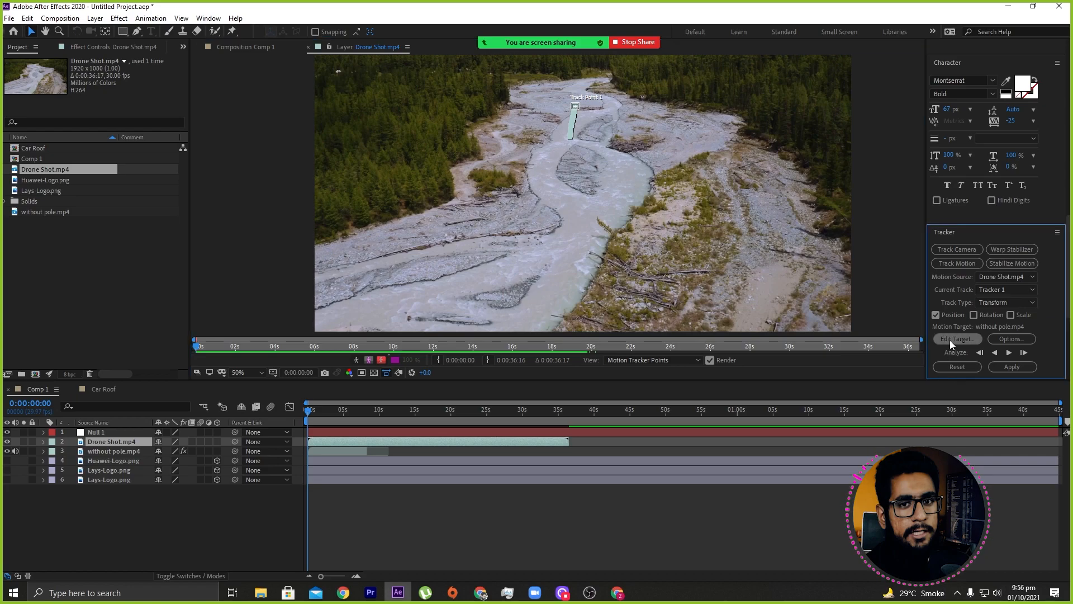
left_click_drag(144, 13, 546, 193)
left_click(551, 226)
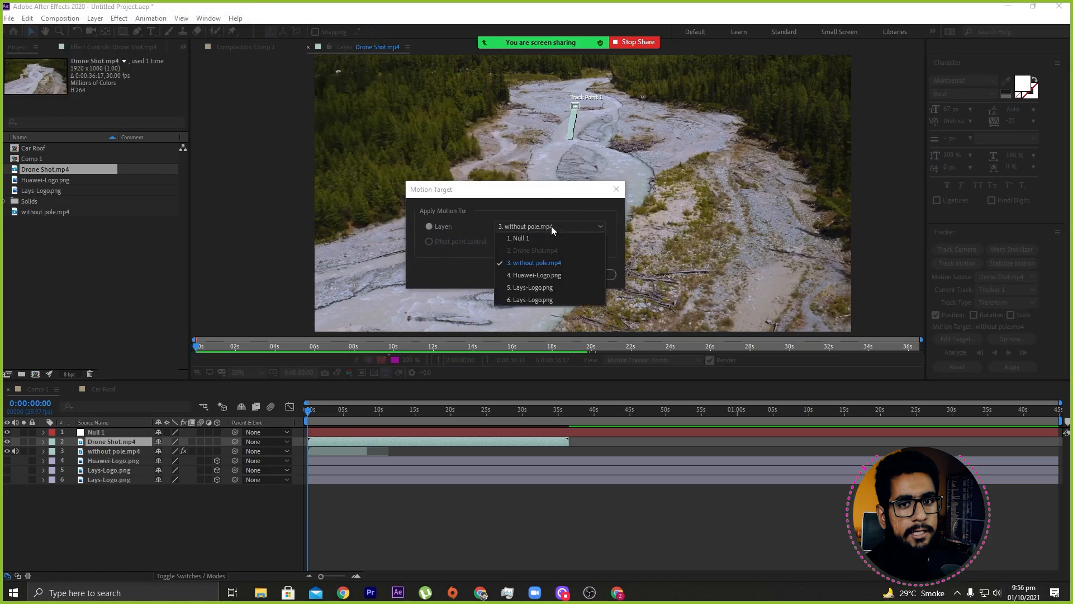
left_click(520, 242)
left_click(431, 228)
left_click(514, 228)
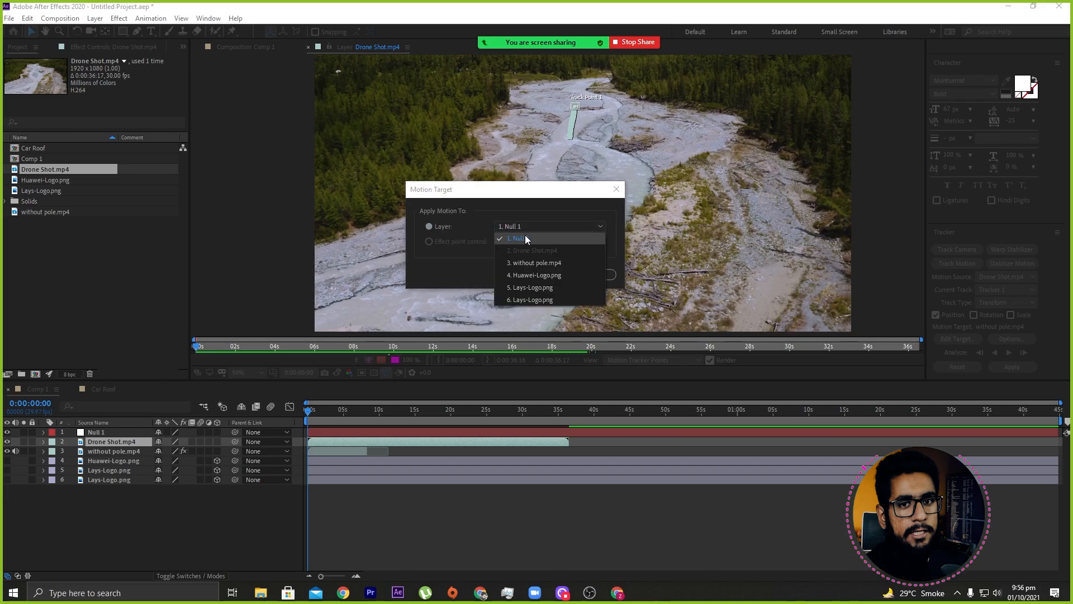
left_click(525, 238)
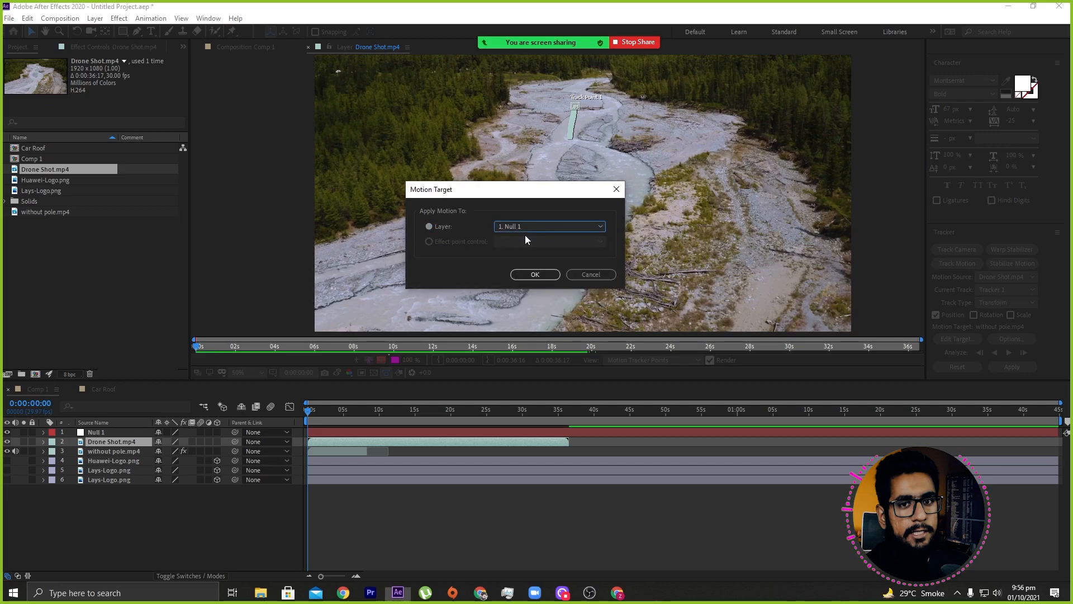
left_click(526, 275)
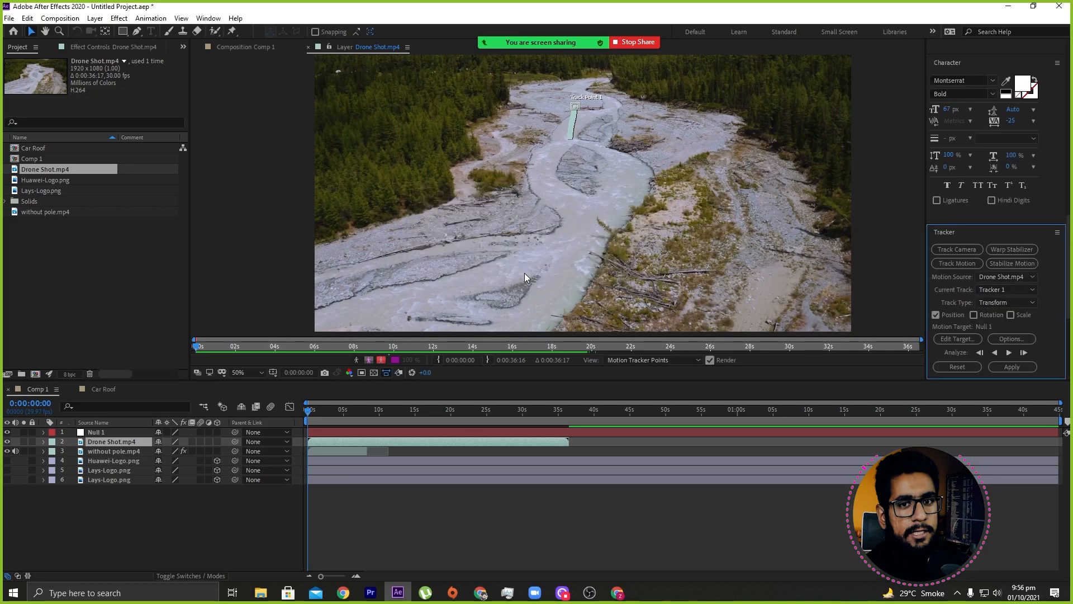
Apply the tracking data to the null in both X and Y dimensions.
left_click(997, 367)
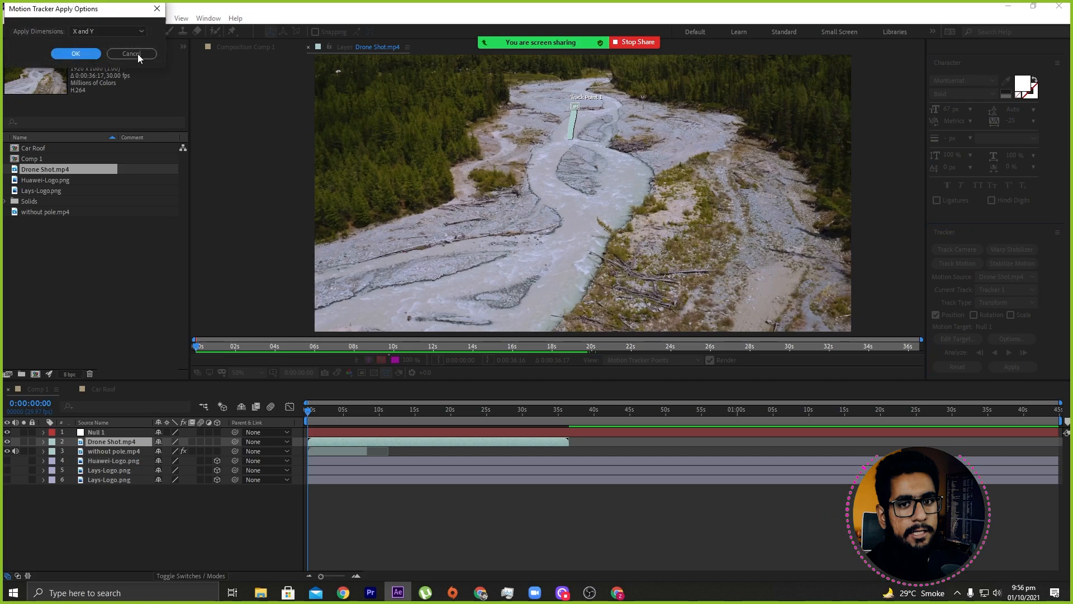
left_click_drag(56, 9, 577, 230)
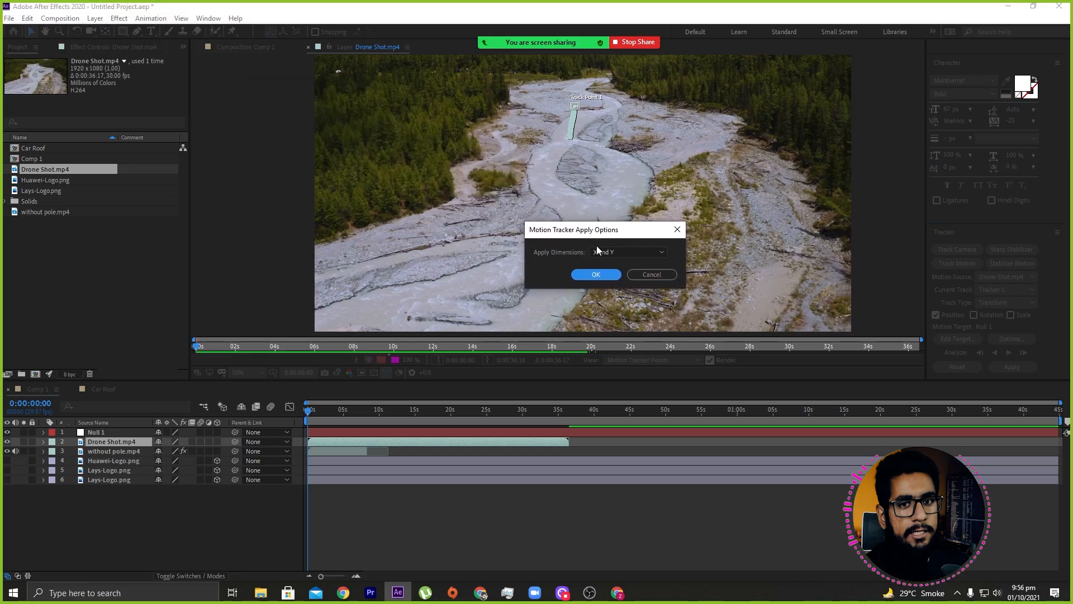
left_click(604, 253)
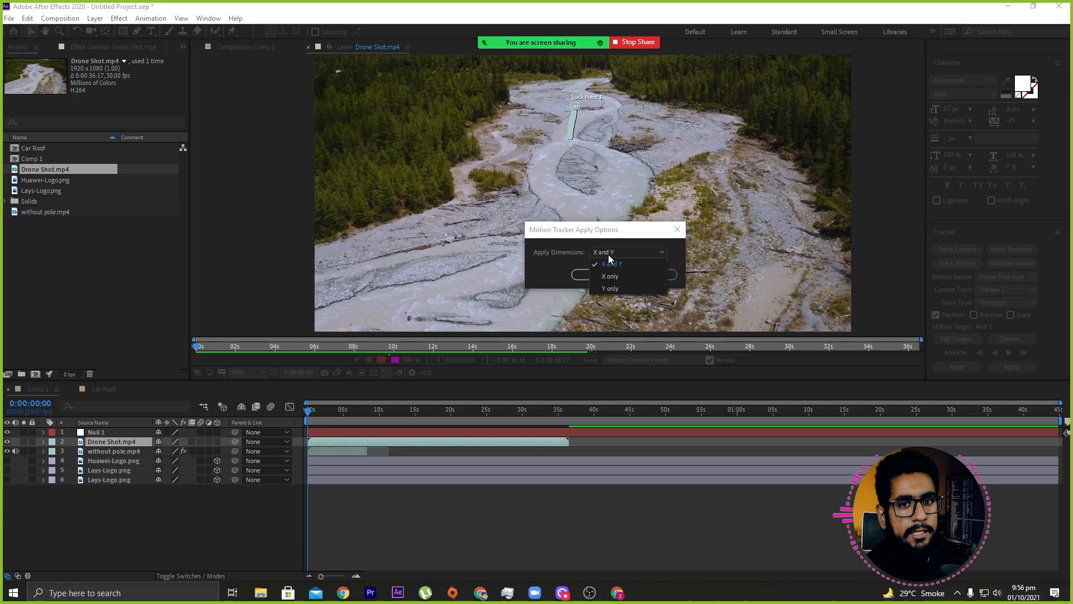
left_click(609, 258)
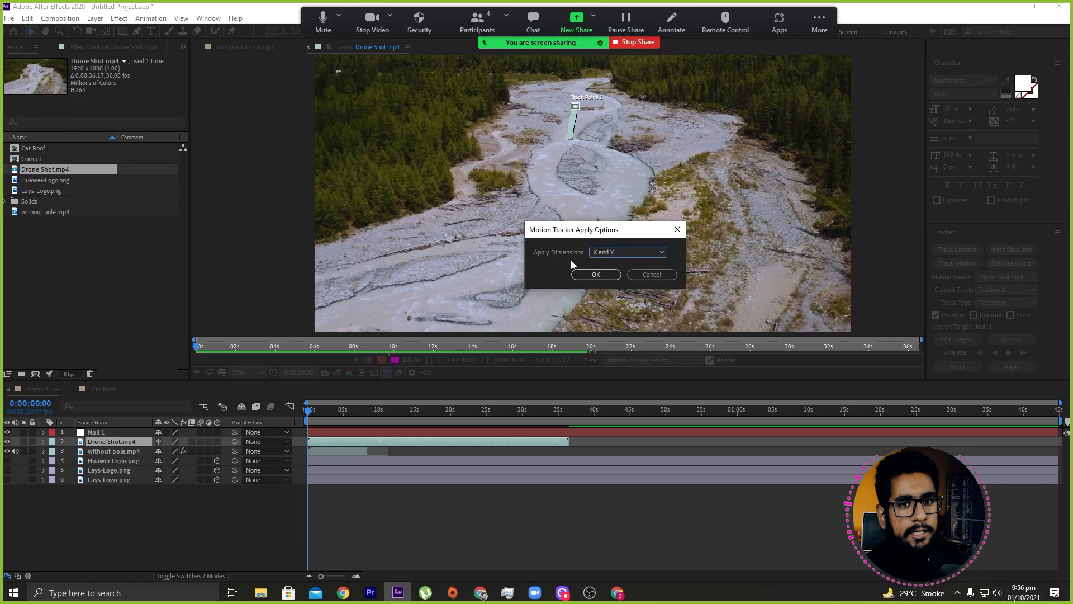
left_click(600, 274)
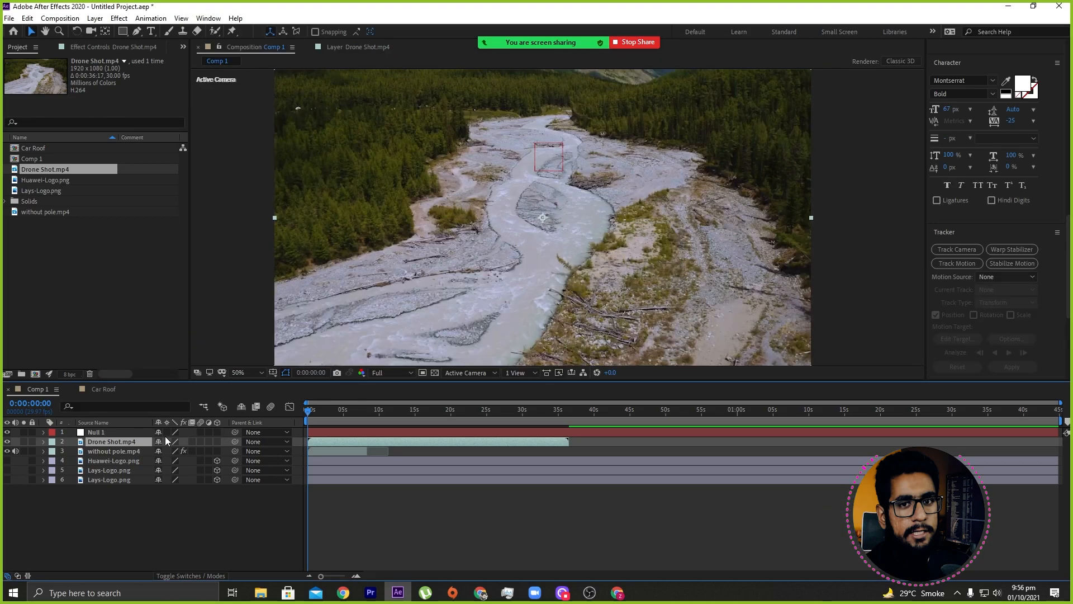
Reveal Null 1's position keyframes and preview its tracked motion over the drone footage, returning to the first frame.
left_click(116, 434)
key("u")
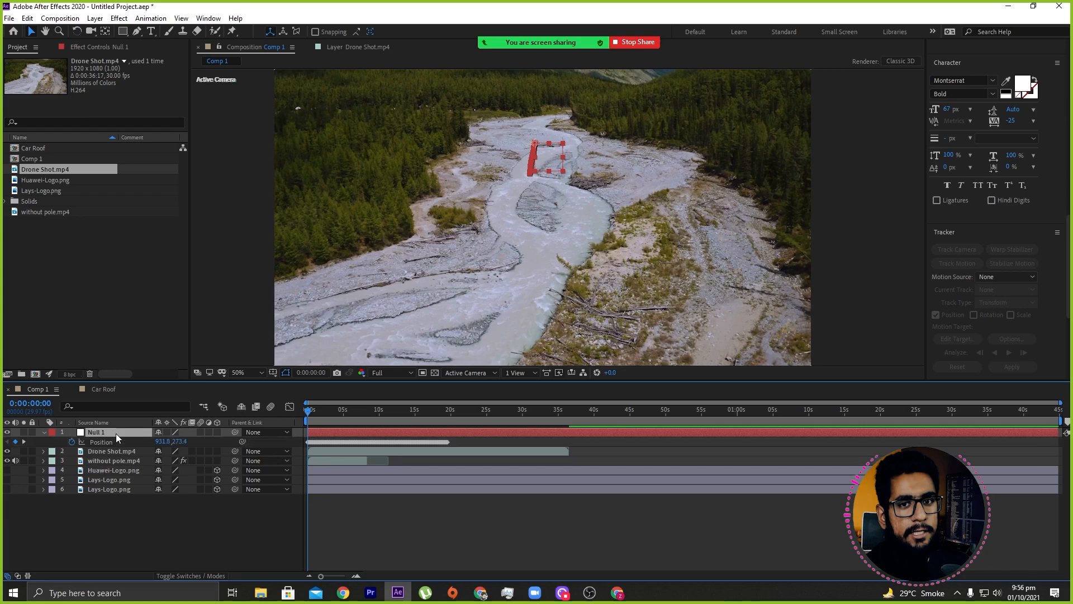
key("s")
key("p")
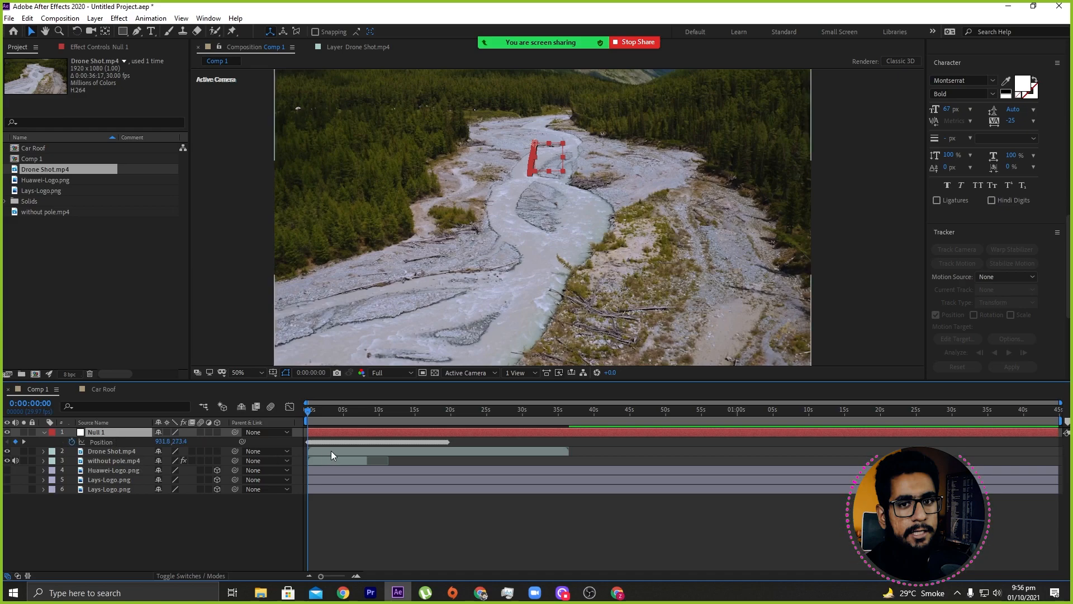
mouse_move(326, 578)
left_mouse_down()
mouse_move(345, 579)
mouse_move(340, 570)
left_mouse_up()
key("space")
left_click_drag(374, 410, 288, 470)
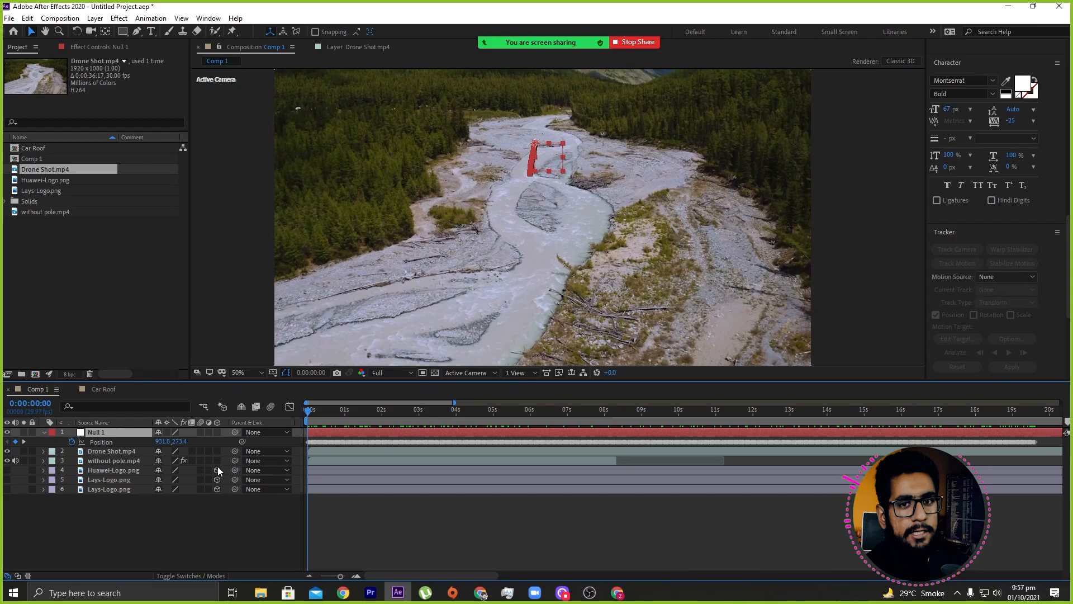
left_click(206, 537)
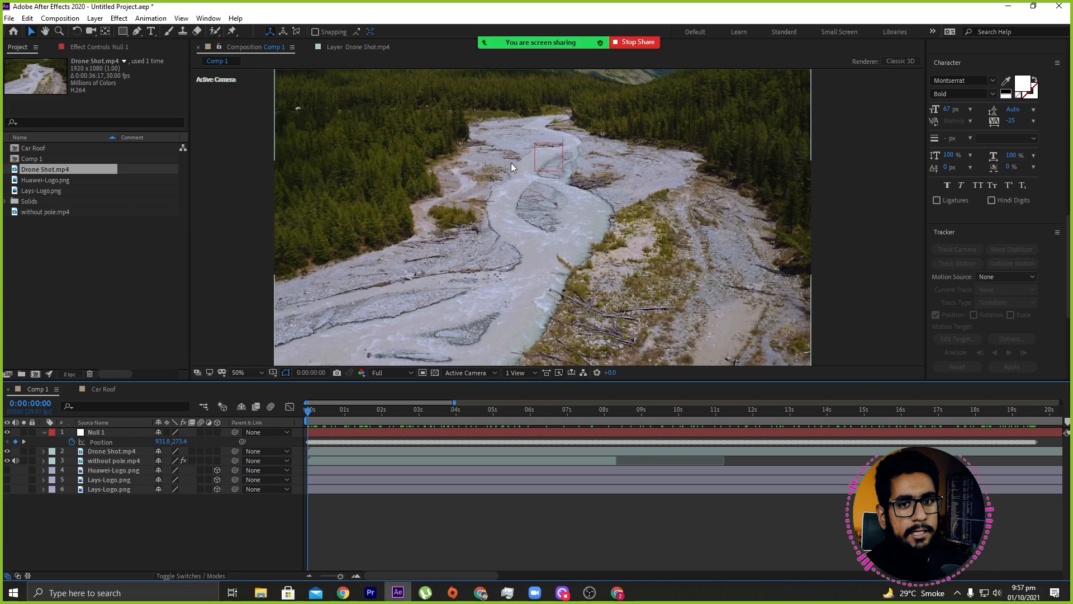
Hide the without pole.mp4 layer and preview the null's motion alone with Drone Shot.mp4 temporarily hidden.
left_click(7, 451)
left_click(7, 460)
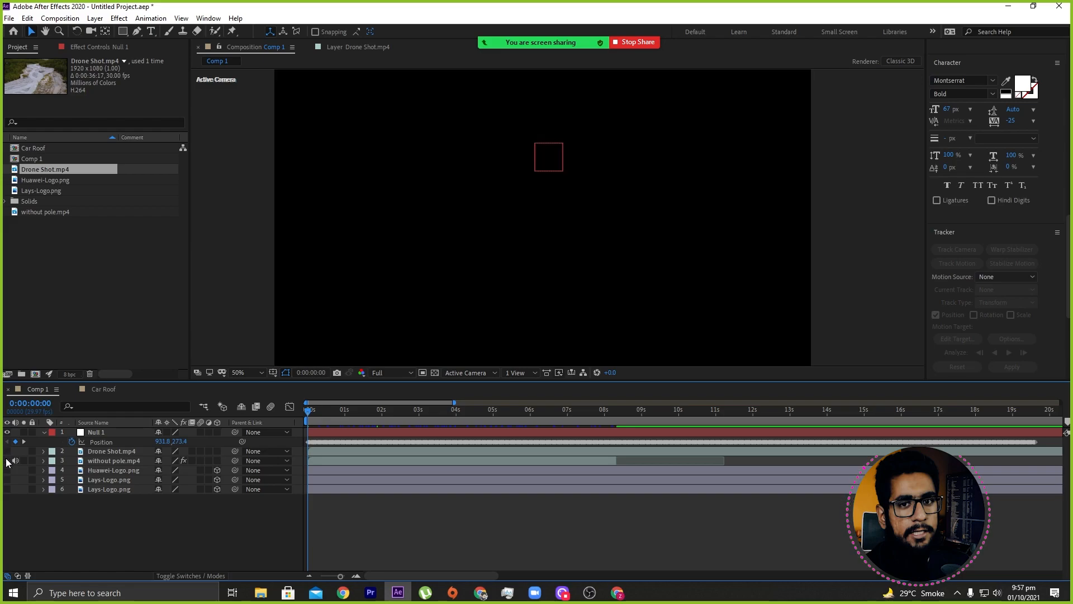
left_click_drag(306, 410, 248, 444)
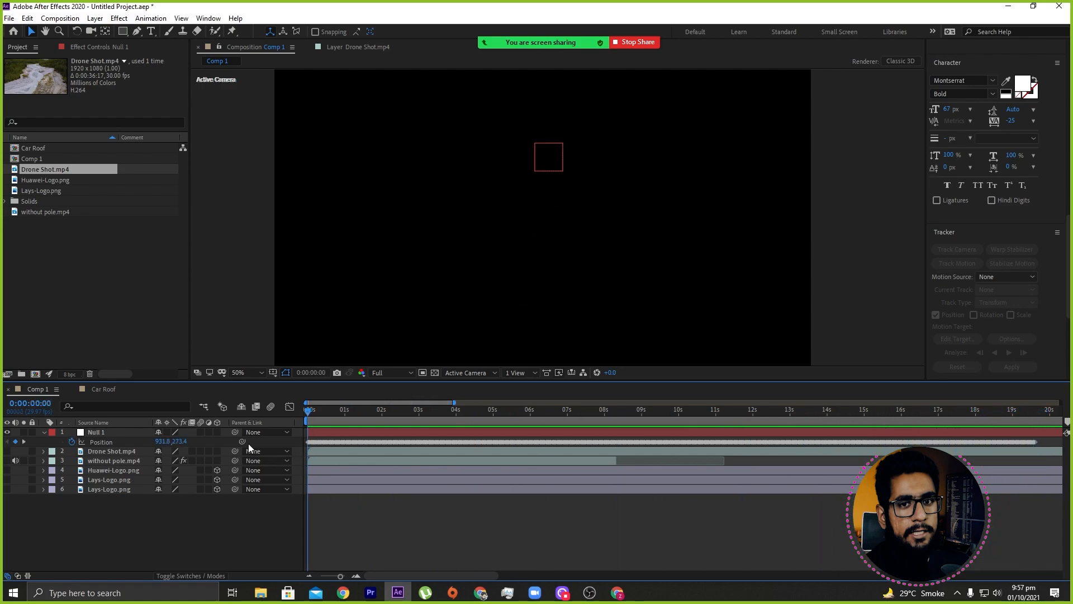
left_click(6, 451)
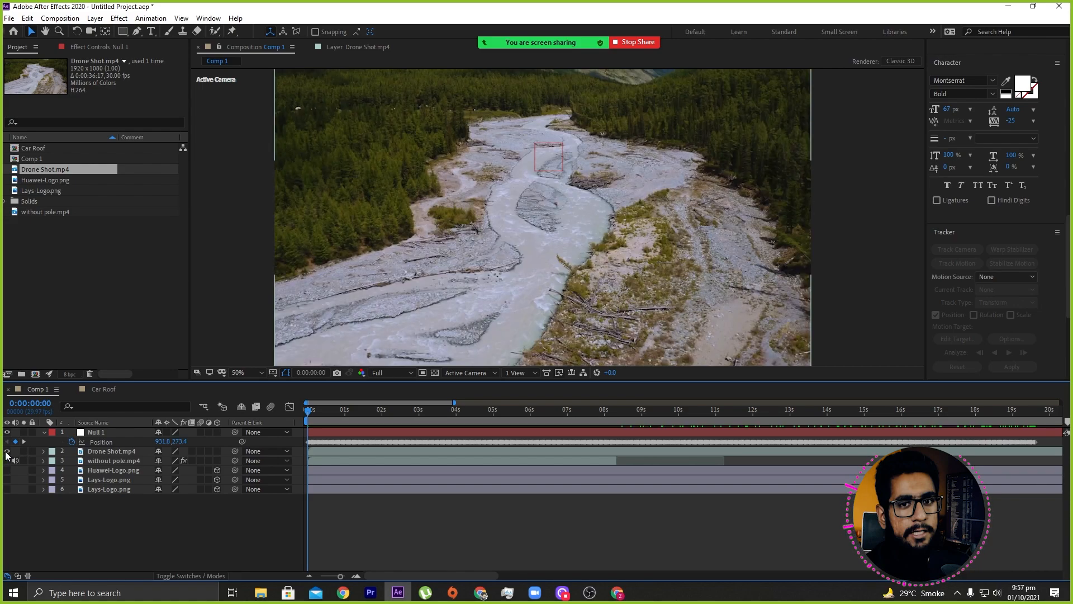
Scrub through Comp 1 to check how the null follows the driftwood and examine its frame-by-frame position keyframes.
left_click_drag(310, 411, 311, 438)
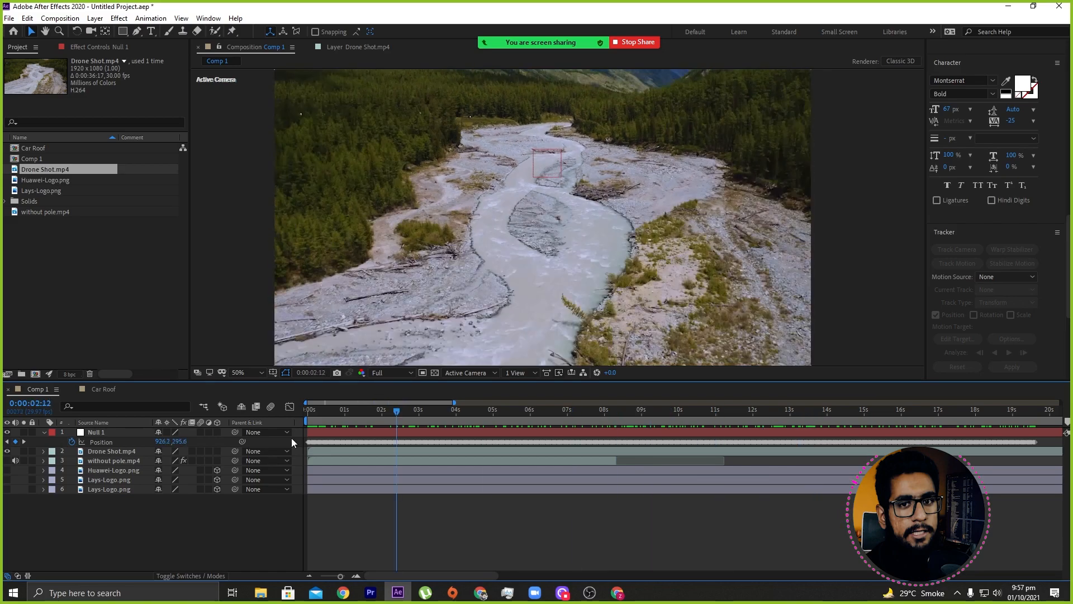
left_click_drag(388, 418, 940, 401)
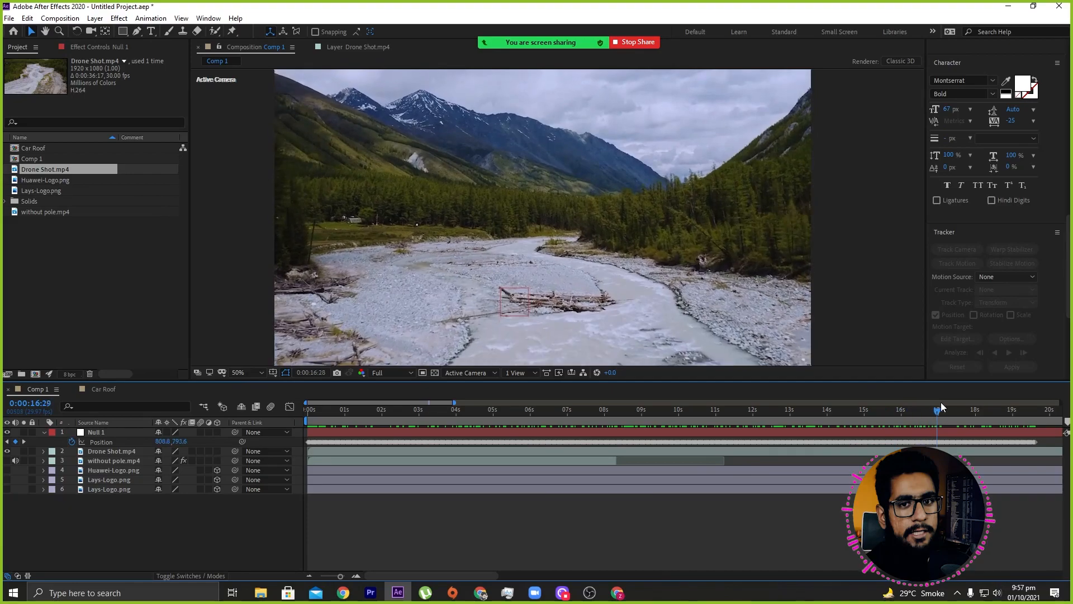
left_click(695, 410)
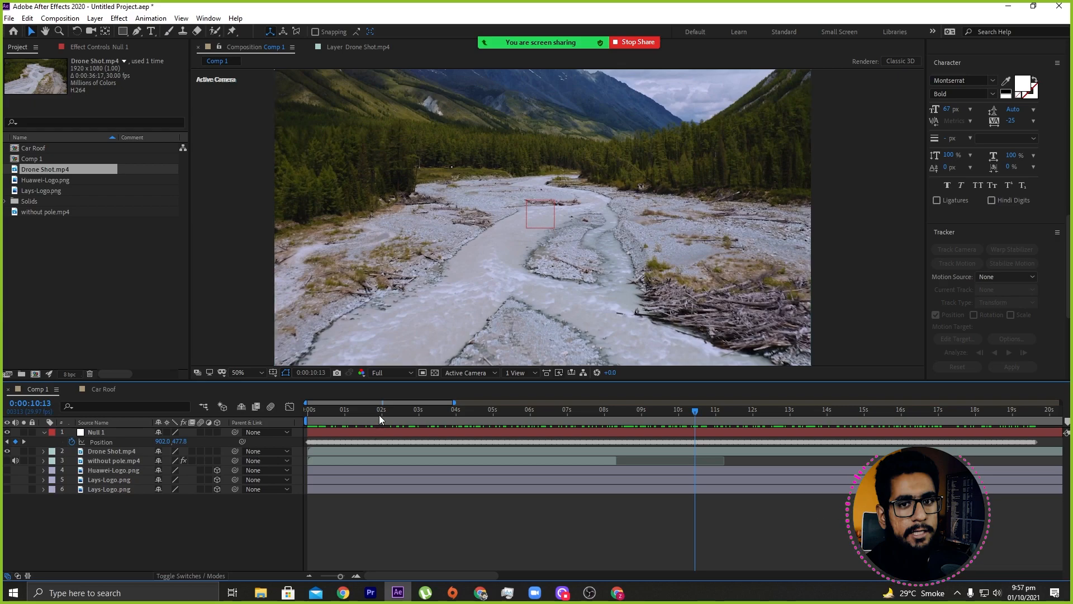
left_click_drag(379, 415, 308, 416)
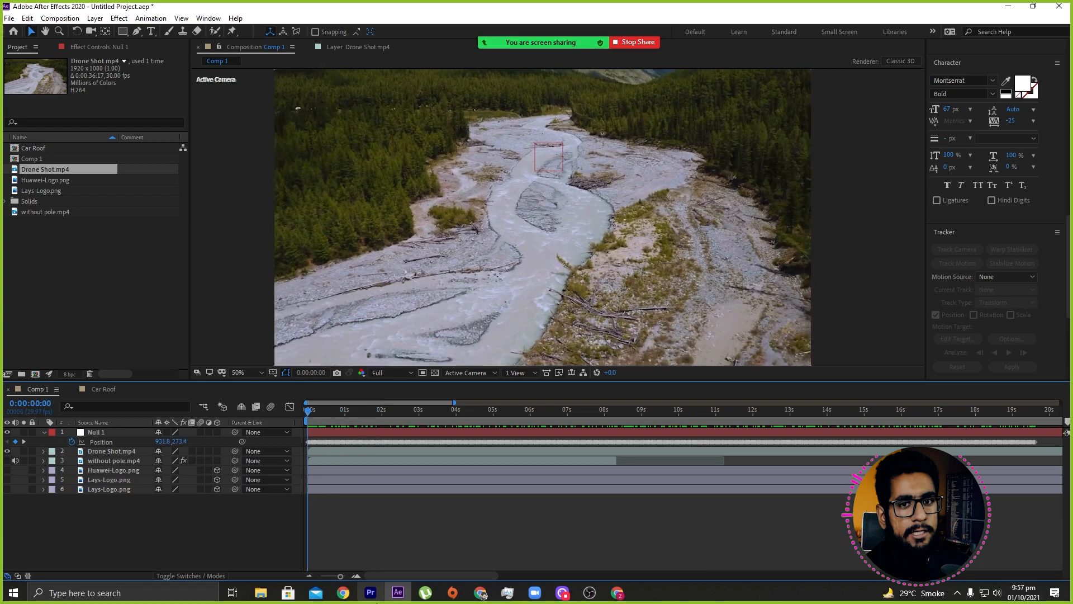
left_click_drag(341, 576, 345, 577)
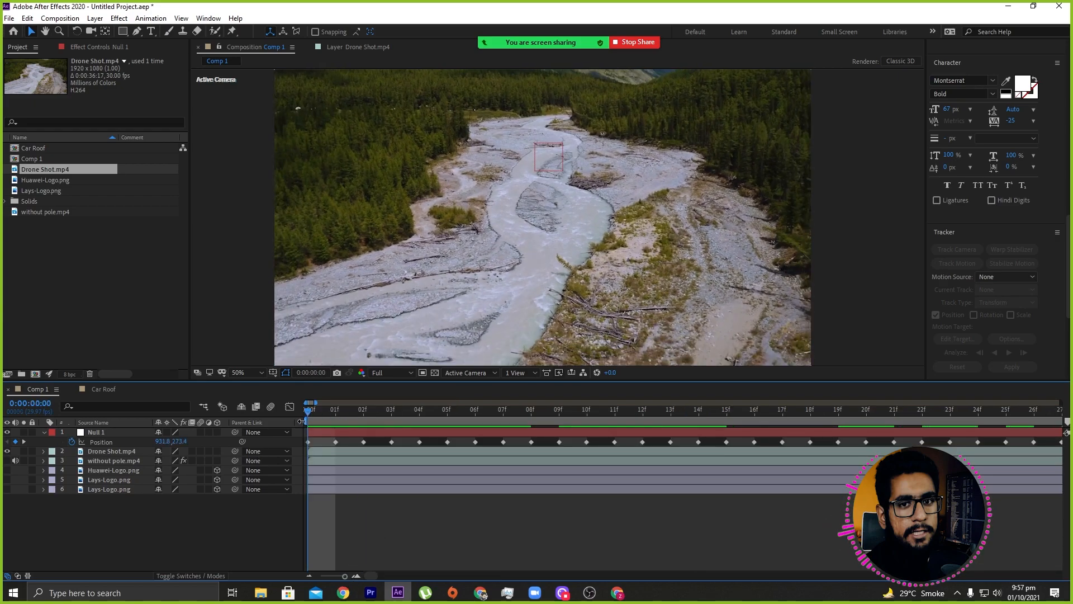
left_click_drag(315, 409, 782, 409)
left_click_drag(344, 576, 336, 576)
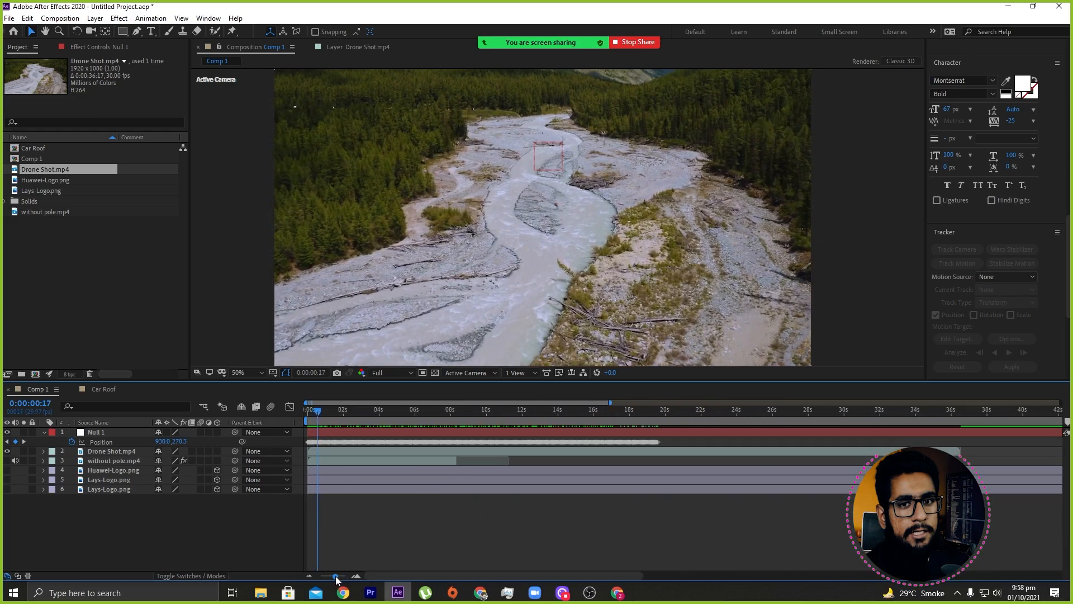
left_click(45, 432)
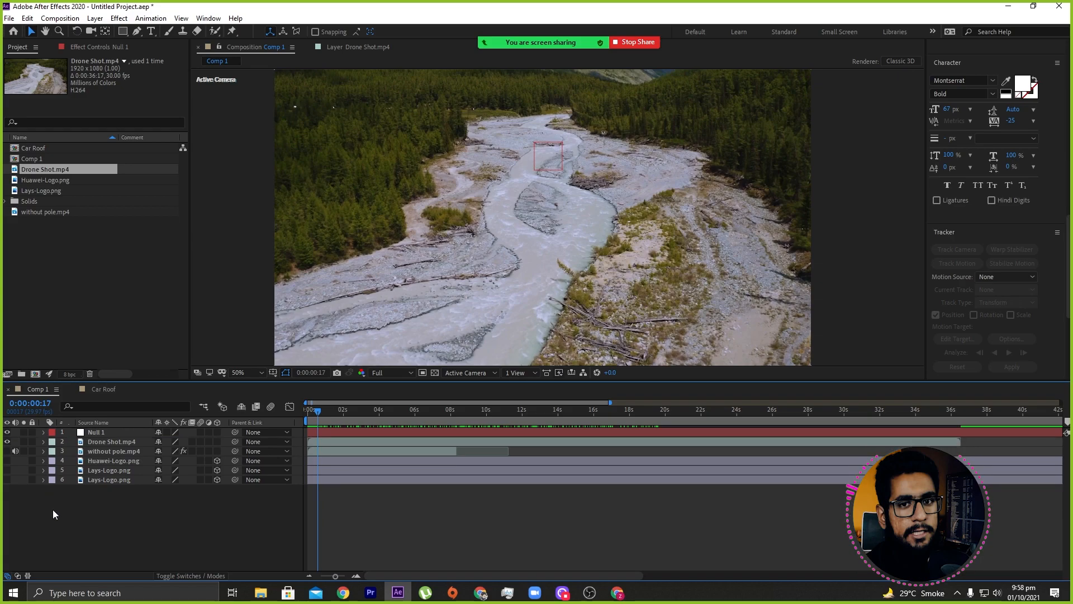
At the first frame, add a text layer with the person's name at the null's upper-left corner.
left_click_drag(317, 410, 301, 414)
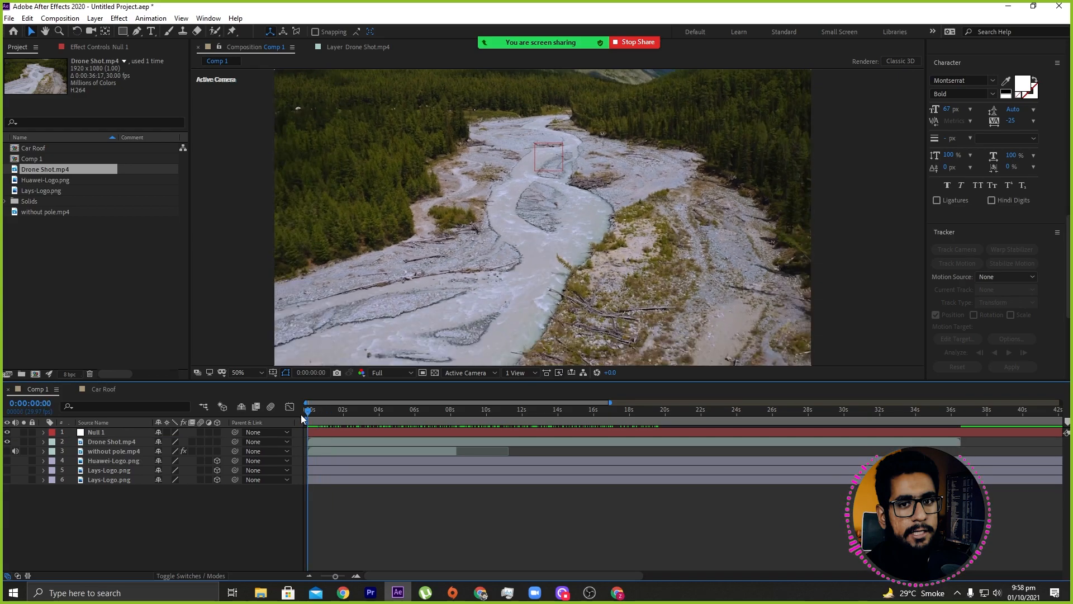
left_click(152, 32)
left_click(535, 144)
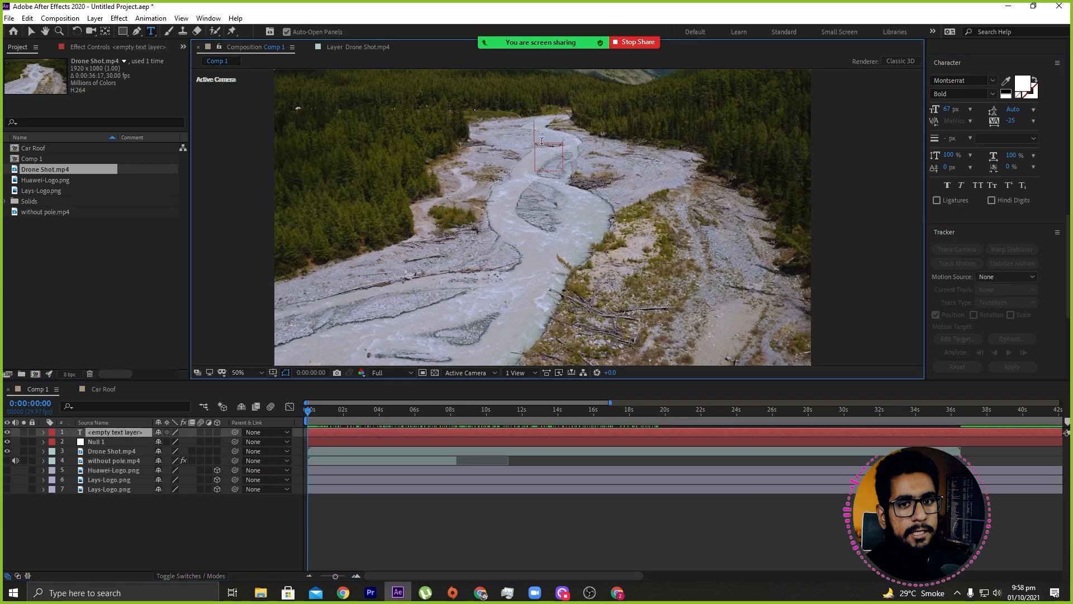
type("Zuah")
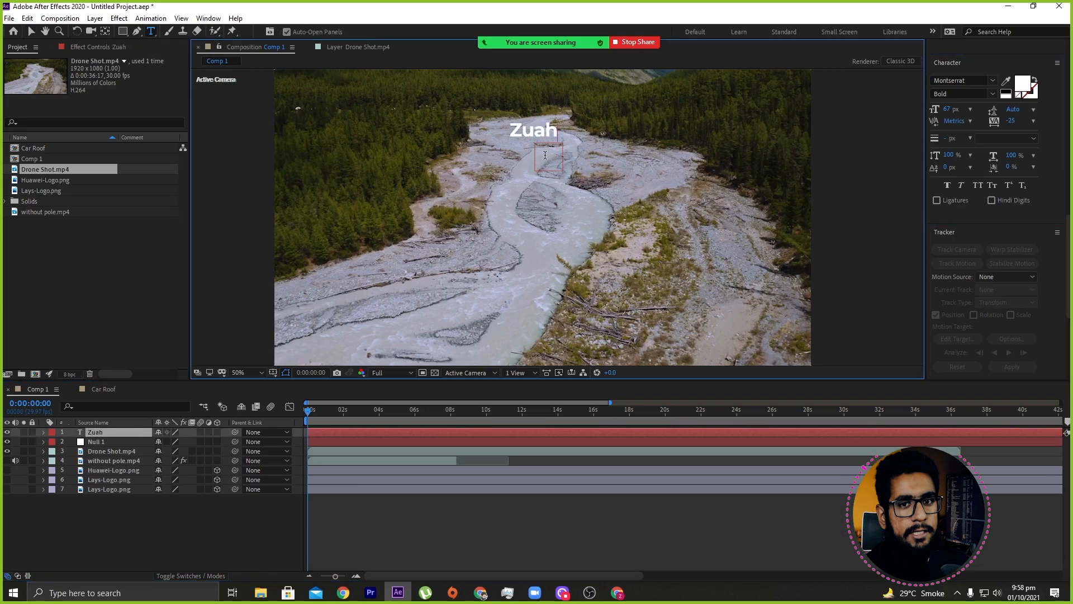
key("BackSpace")
key("BackSpace")
type("had")
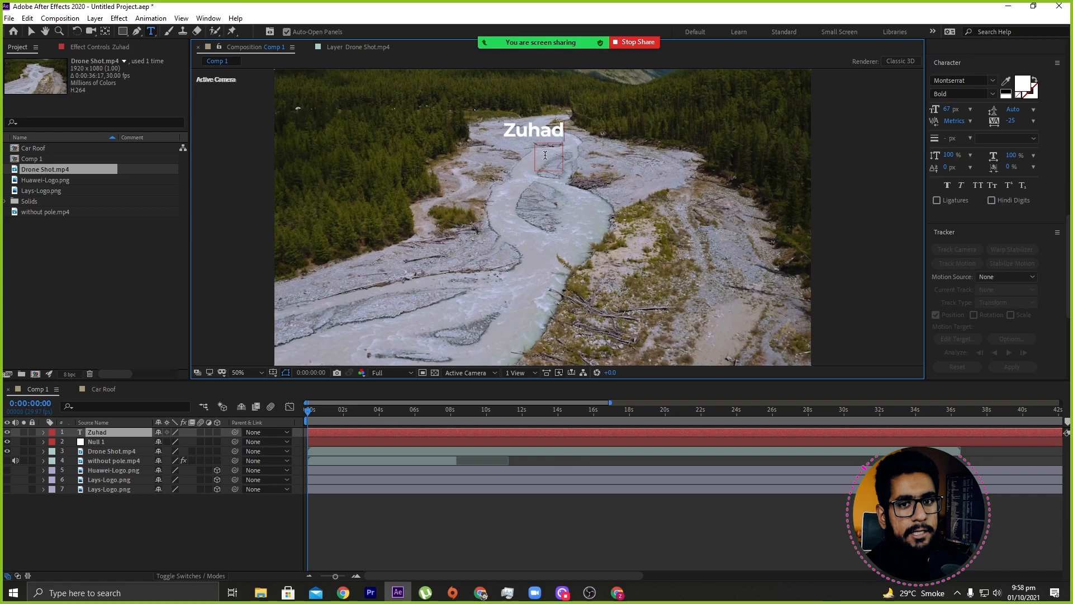
Set the text layer's position to 932, 269 and keyframe it at 0:00:00:00.
left_click(103, 431)
key("p")
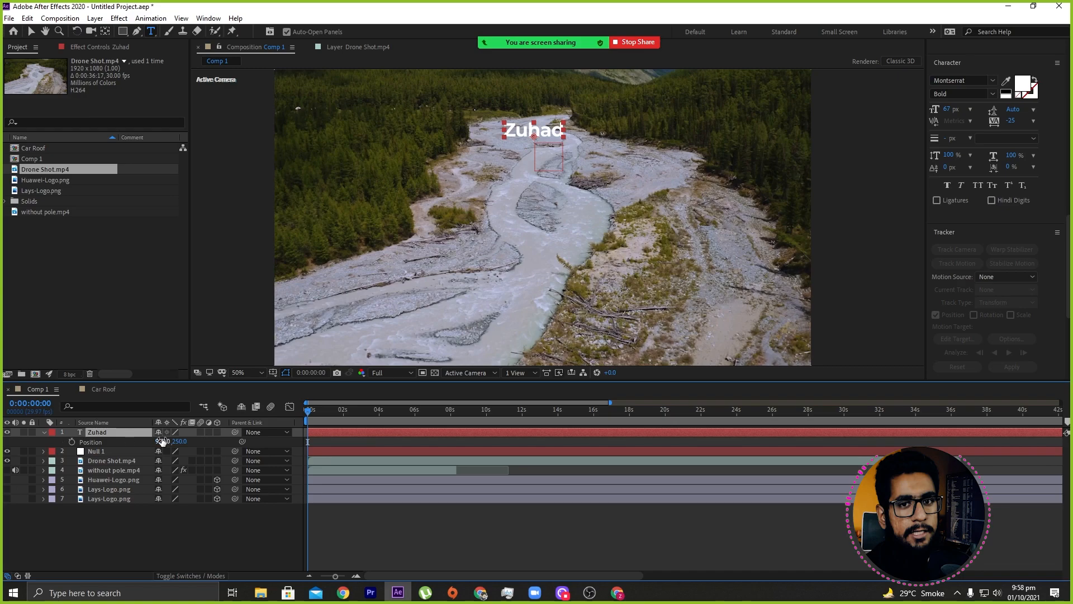
mouse_move(178, 441)
left_mouse_down()
mouse_move(190, 441)
mouse_move(165, 440)
left_mouse_up()
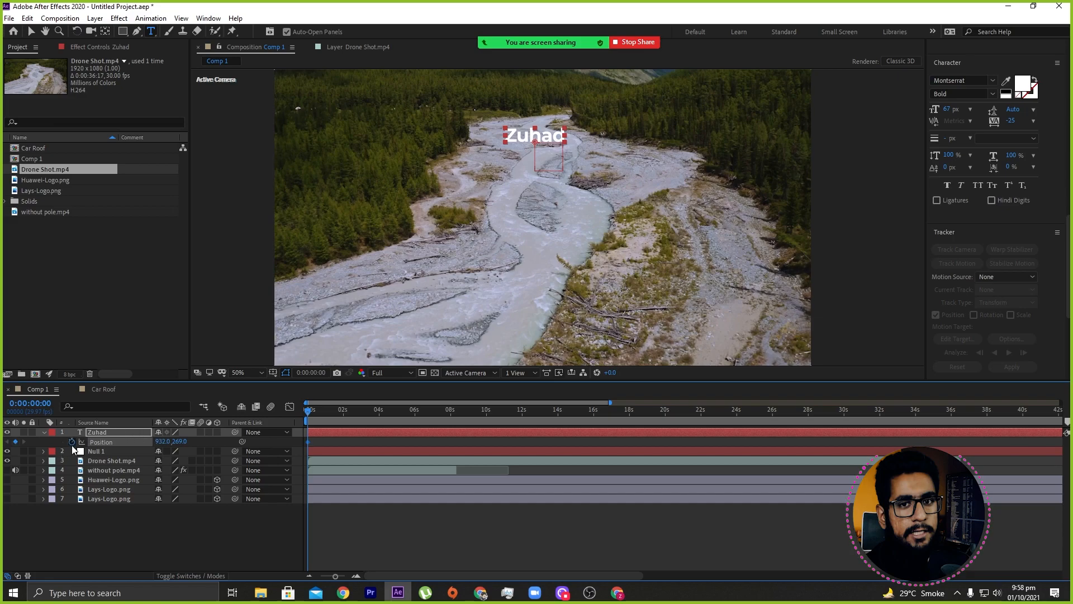
At 0:00:11:03, keyframe the text at Y position 500 and adjust its X position to follow the null.
left_click(315, 410)
left_click_drag(316, 411, 505, 390)
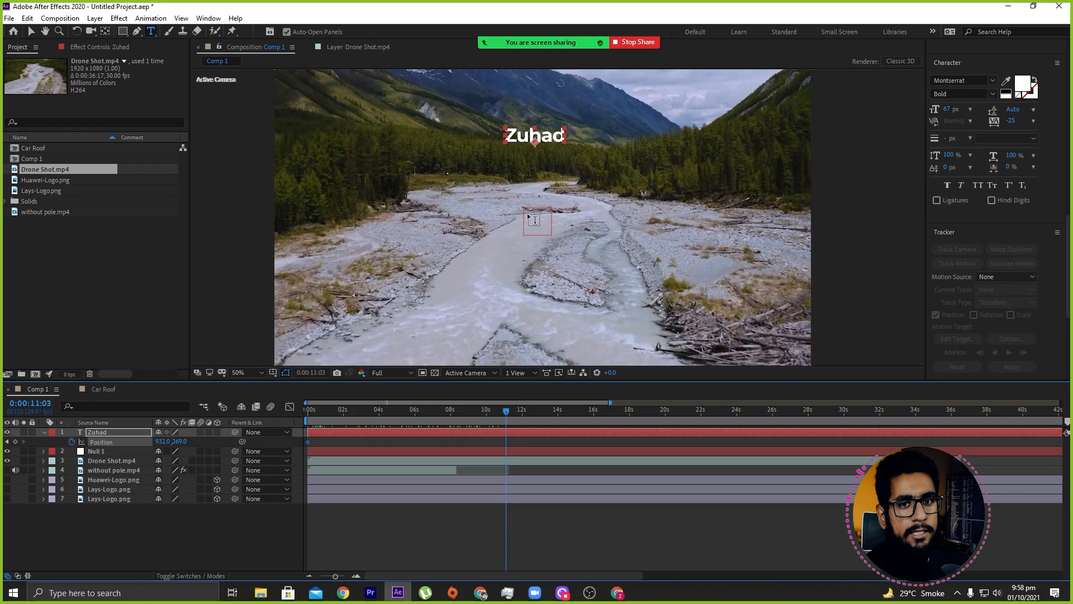
left_click_drag(180, 443, 284, 469)
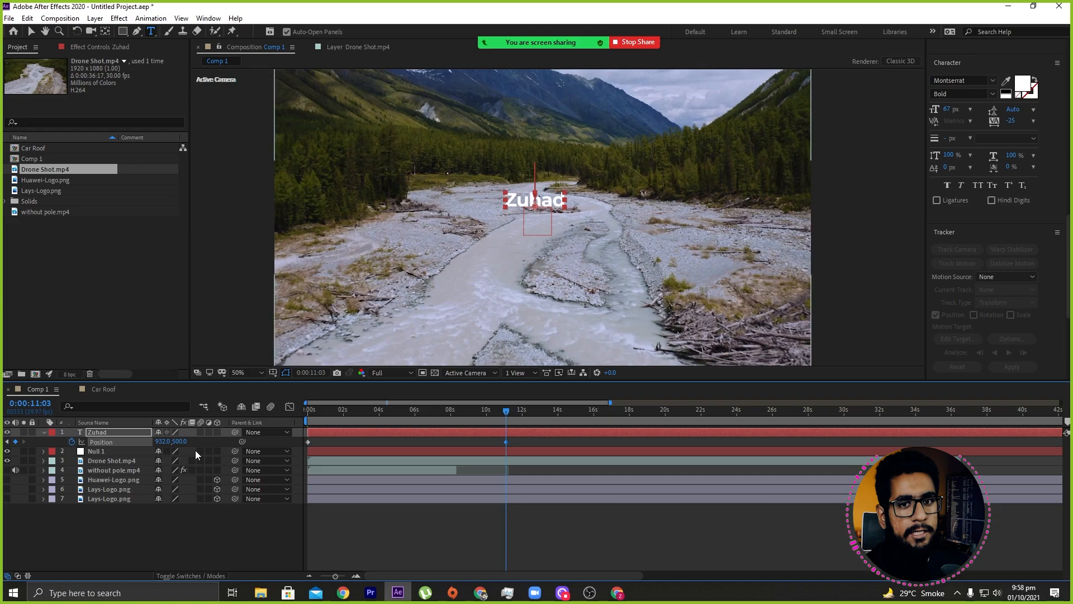
mouse_move(163, 441)
left_mouse_down()
mouse_move(145, 441)
mouse_move(176, 441)
mouse_move(159, 444)
left_mouse_up()
Just before the 18-second mark, keyframe the text's position at 793, 832 and advance to 0:00:18:13.
left_click_drag(524, 416, 622, 412)
left_click_drag(180, 441, 332, 477)
left_click_drag(162, 443, 109, 445)
mouse_move(628, 410)
left_mouse_down()
mouse_move(703, 408)
mouse_move(637, 414)
left_mouse_up()
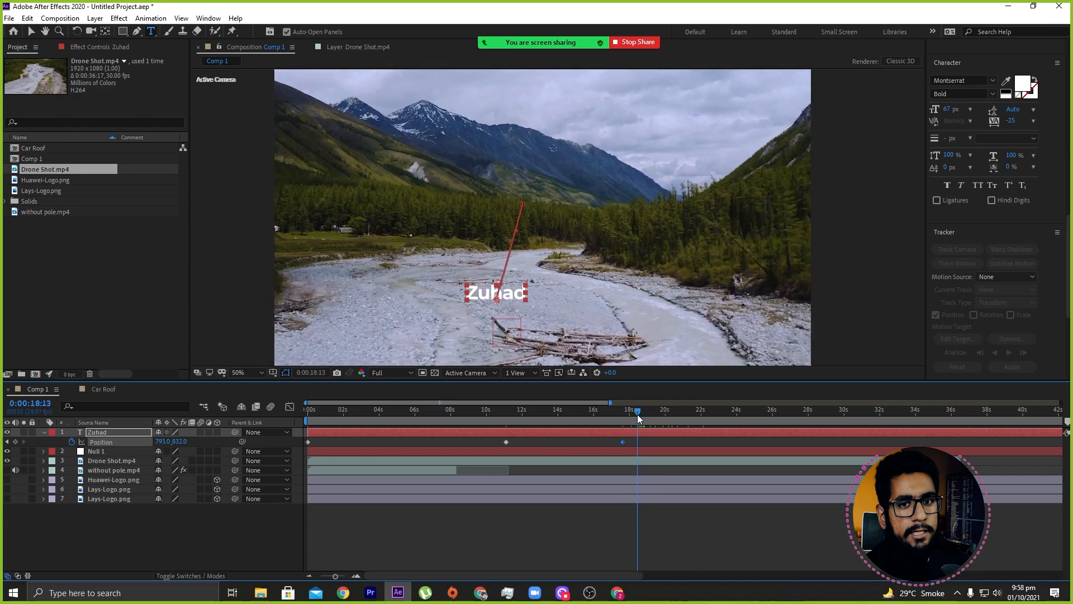
At 0:00:18:13, keyframe the text's position at 781, 896 and preview the animation from the first frame.
mouse_move(181, 442)
left_mouse_down()
mouse_move(213, 443)
mouse_move(164, 441)
left_mouse_up()
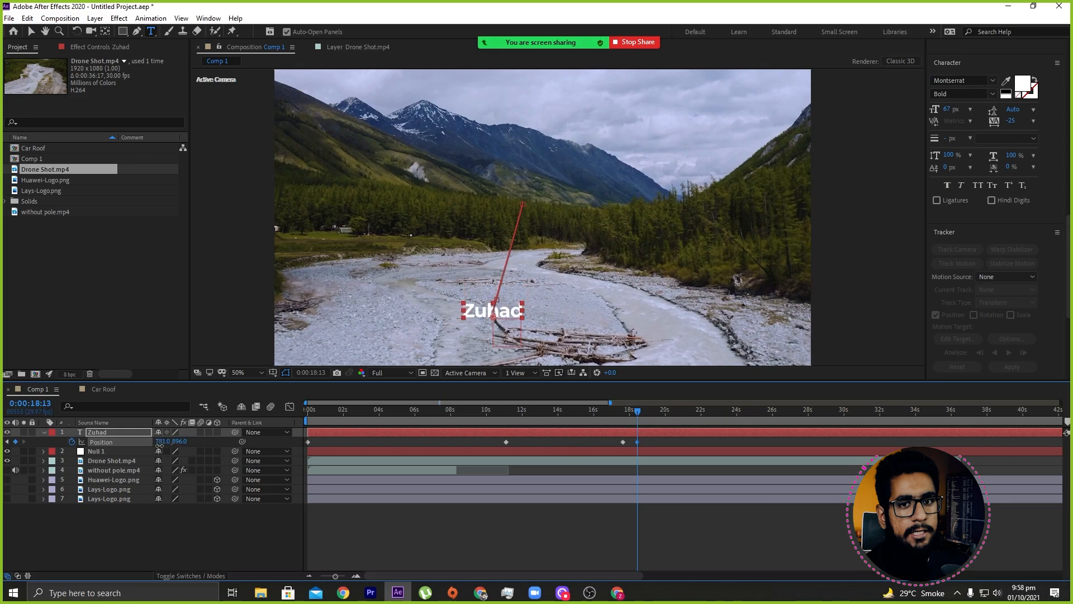
left_click(288, 548)
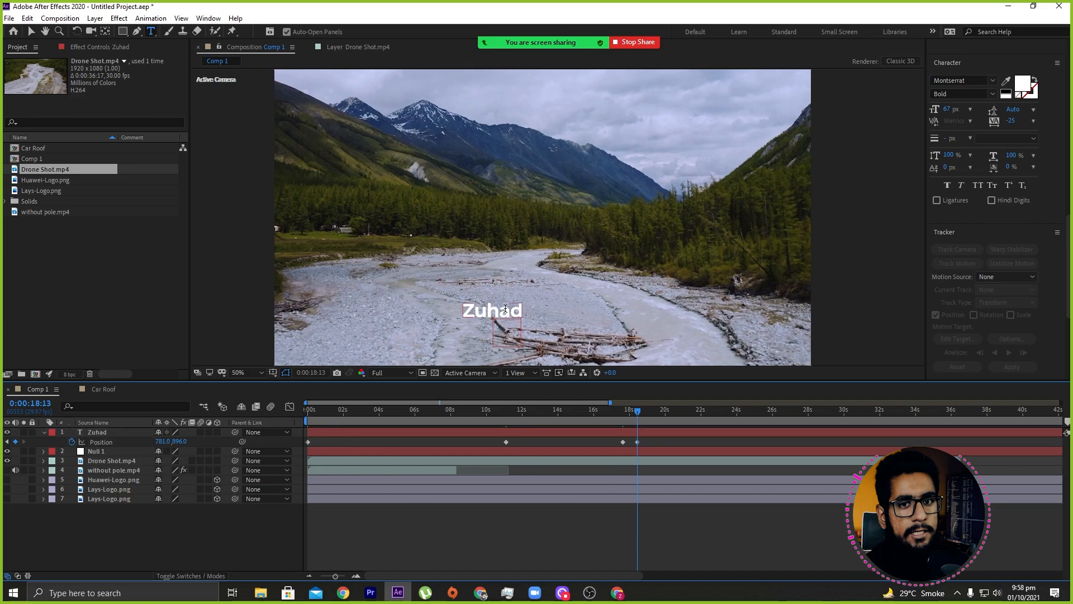
left_click(451, 412)
left_click_drag(451, 412, 307, 417)
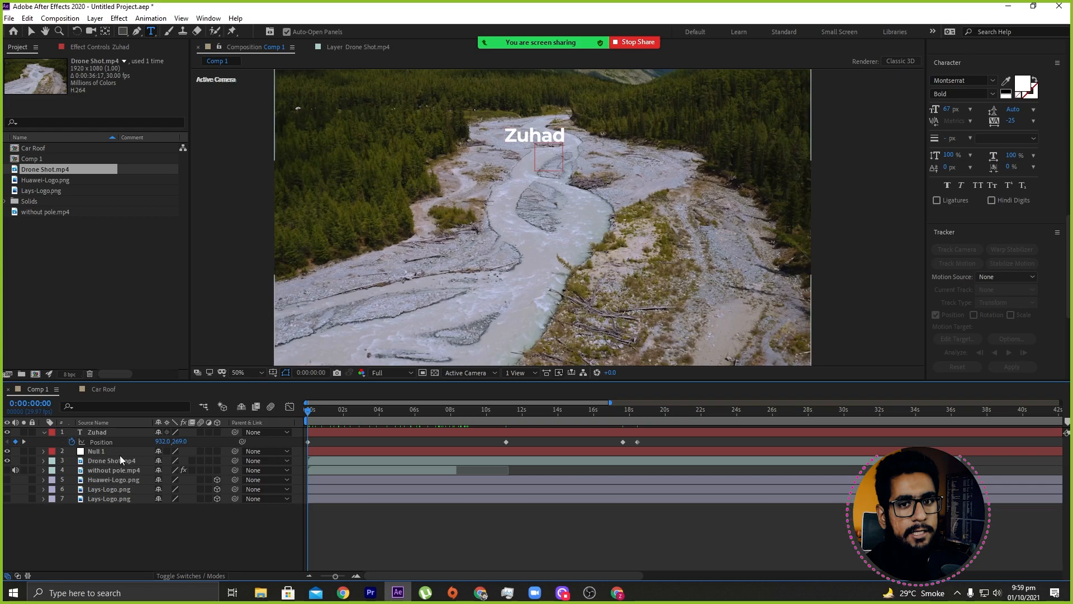
key("space")
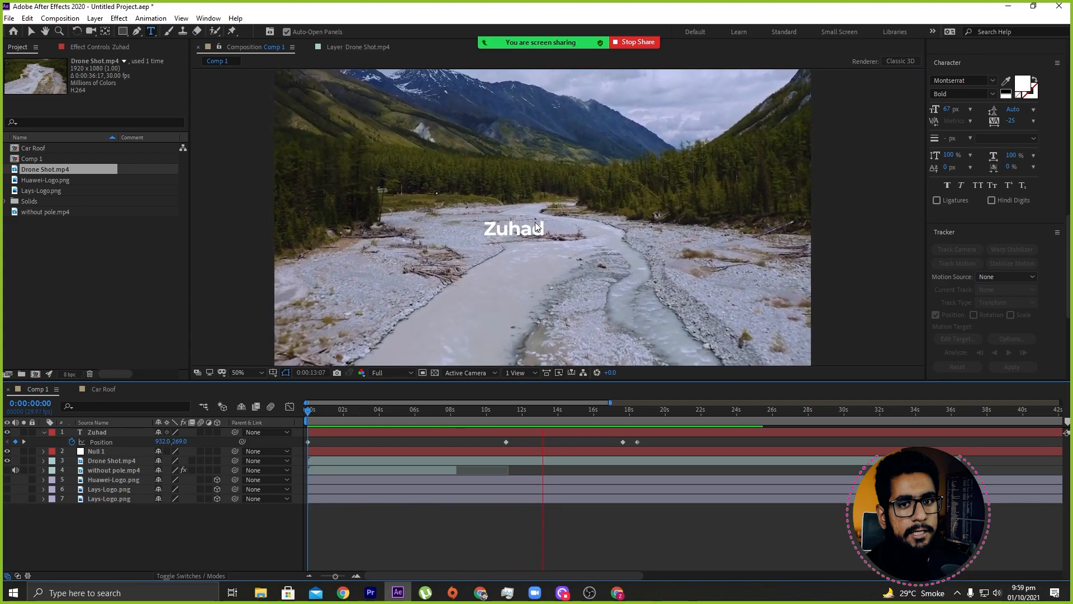
Add text position keyframes between 5 and 6 seconds and between 14 and 15 seconds, adjusting X to follow the null.
left_click_drag(508, 410, 407, 418)
left_click_drag(179, 444, 147, 444)
left_click_drag(363, 412, 565, 400)
left_click(220, 542)
left_click_drag(178, 441, 167, 444)
left_click_drag(549, 416, 640, 411)
Preview the text's keyframed motion, temporarily hiding the Drone Shot.mp4 layer to check the movement on its own.
key("space")
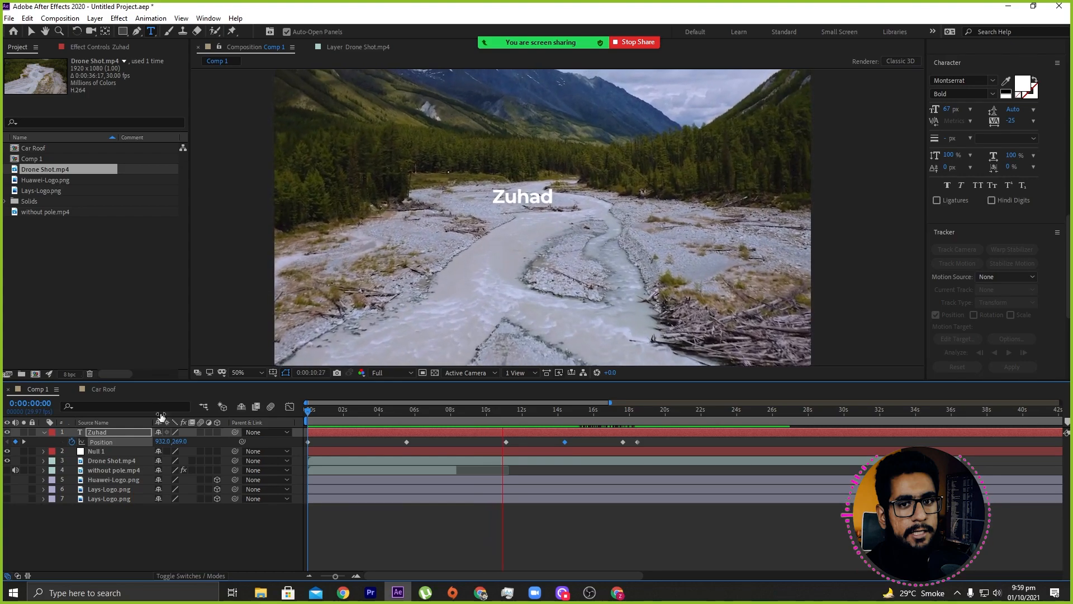
left_click(7, 461)
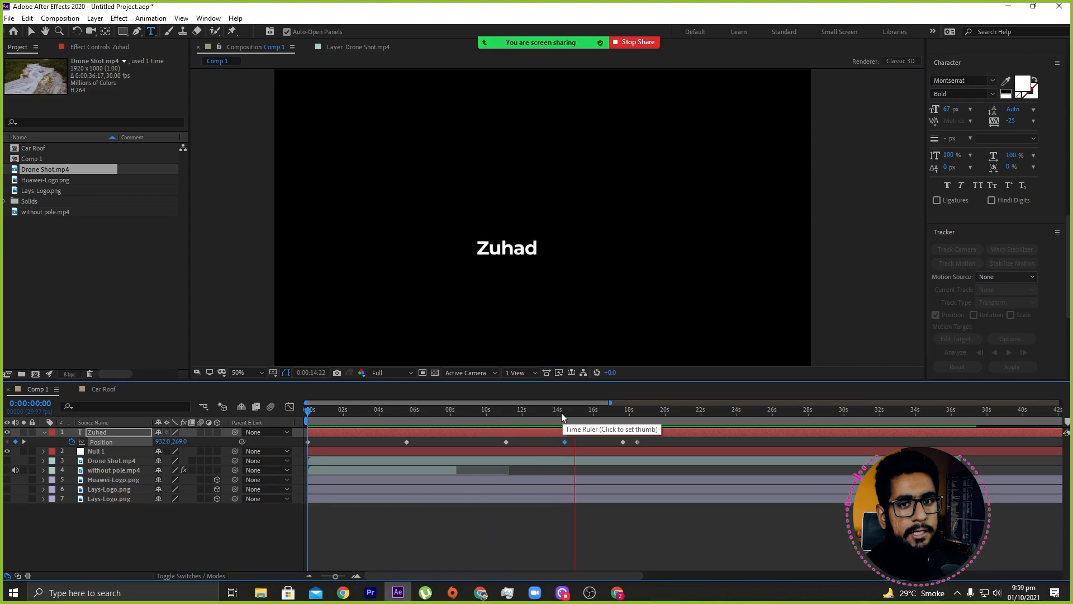
left_click(7, 460)
left_click_drag(442, 414, 600, 367)
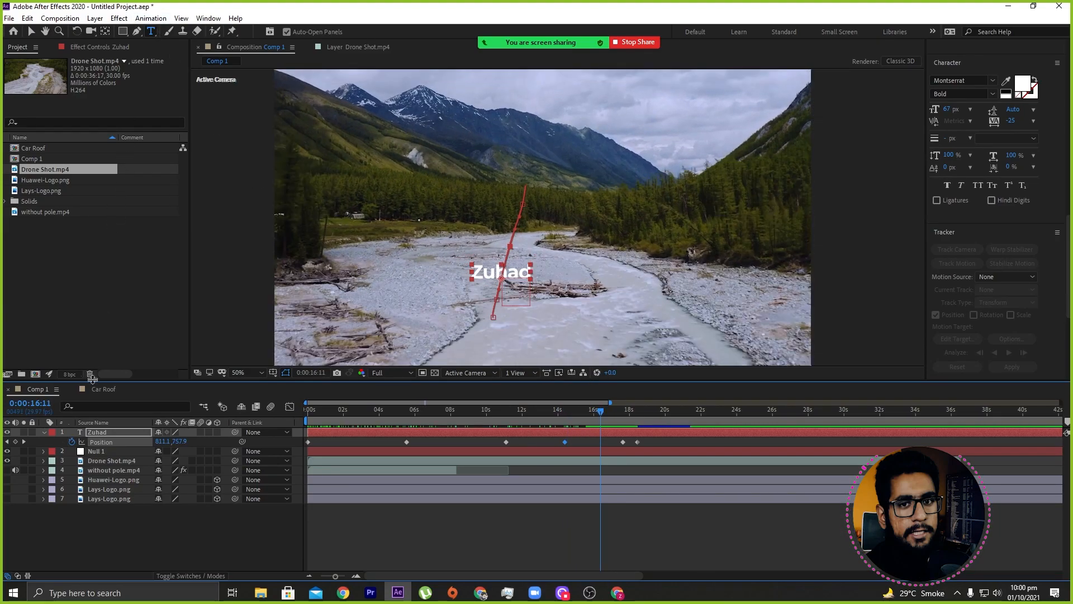
At the first frame, expand Null 1's transform properties to examine its tracked Position keyframes.
left_click(102, 451)
left_click_drag(390, 414, 200, 464)
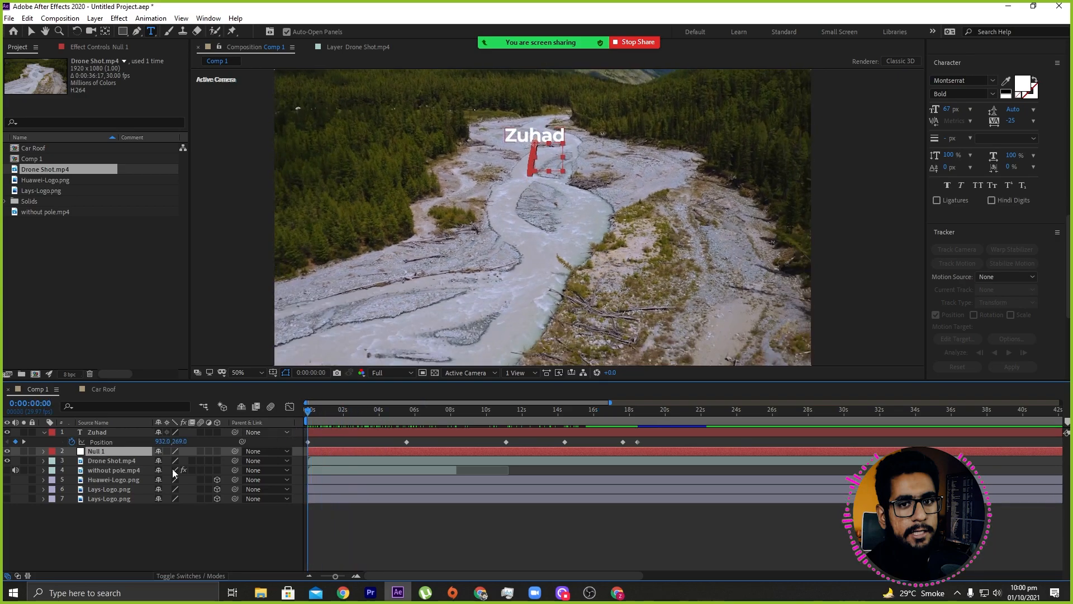
left_click(43, 450)
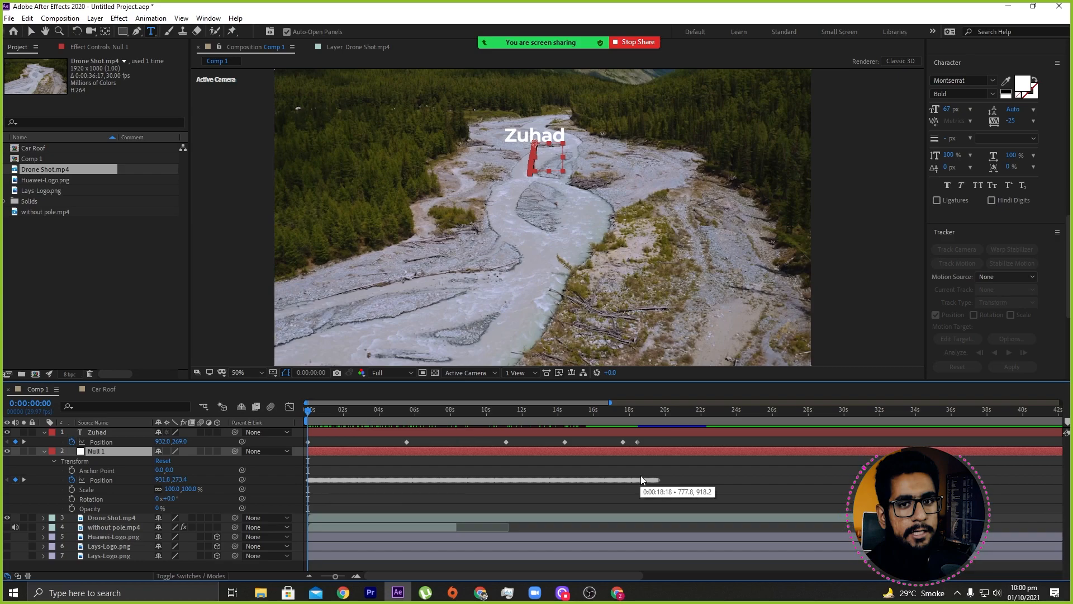
Delete all position keyframes from the text layer and collapse the text and Null 1 properties.
left_click_drag(646, 439, 270, 457)
key("Delete")
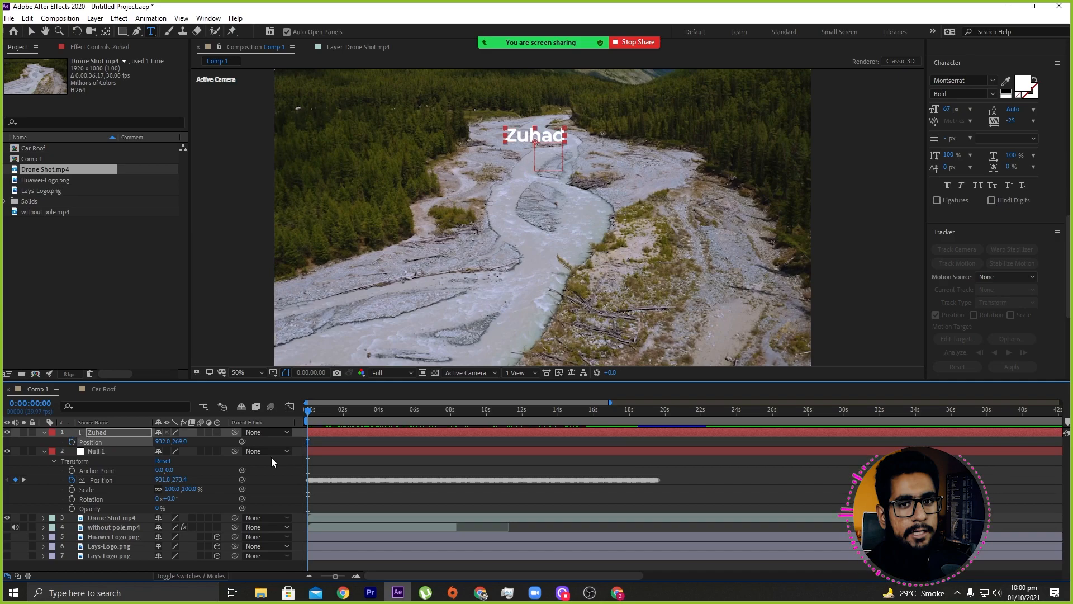
left_click(44, 432)
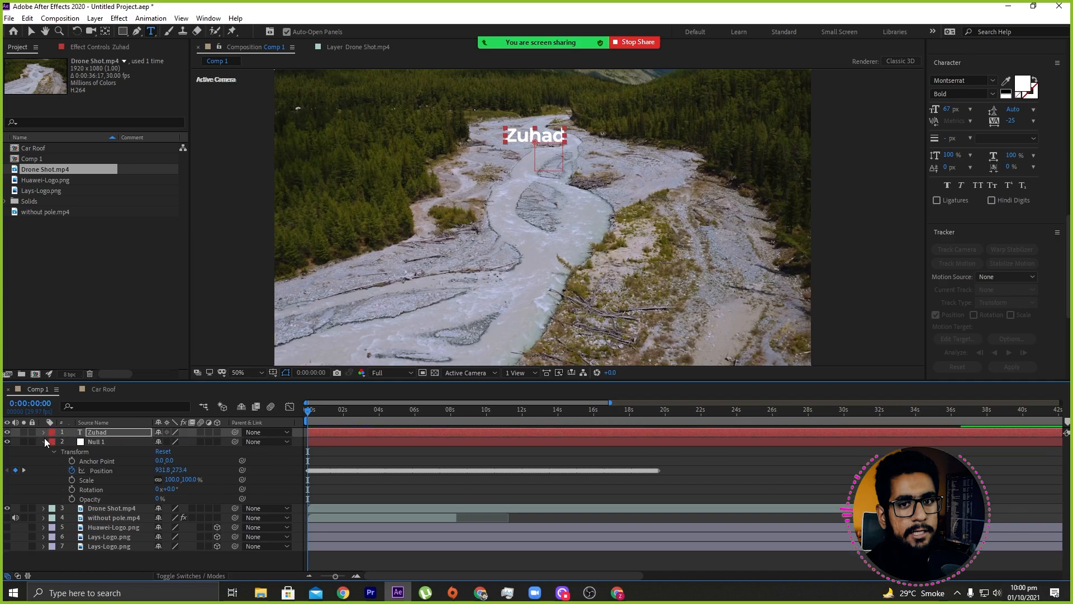
left_click(45, 437)
Parent the text layer to Null 1 with the pick whip at the first frame.
left_click(92, 441)
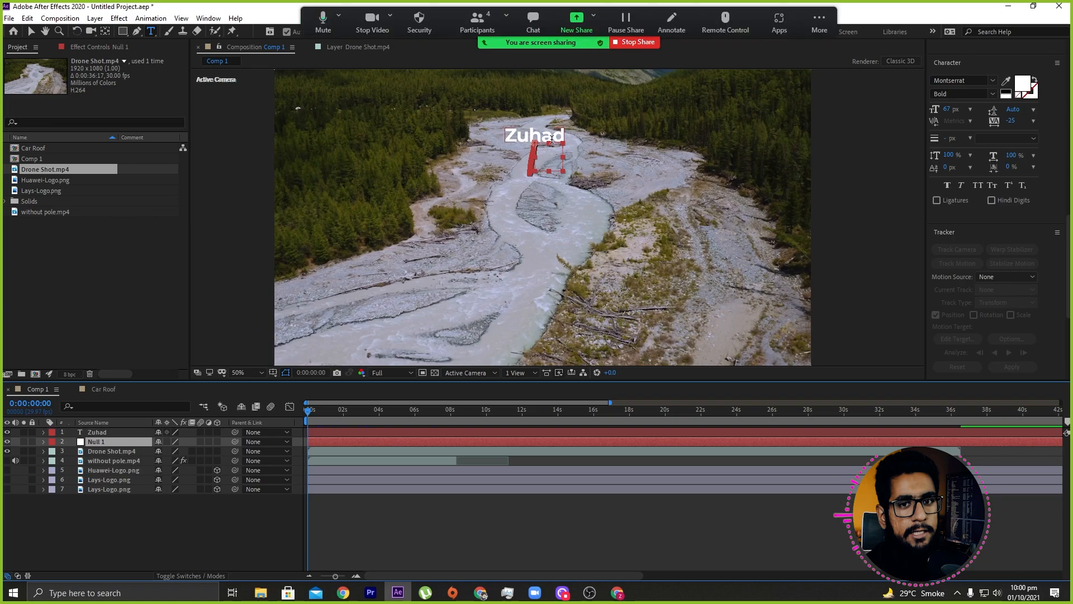
left_click(135, 541)
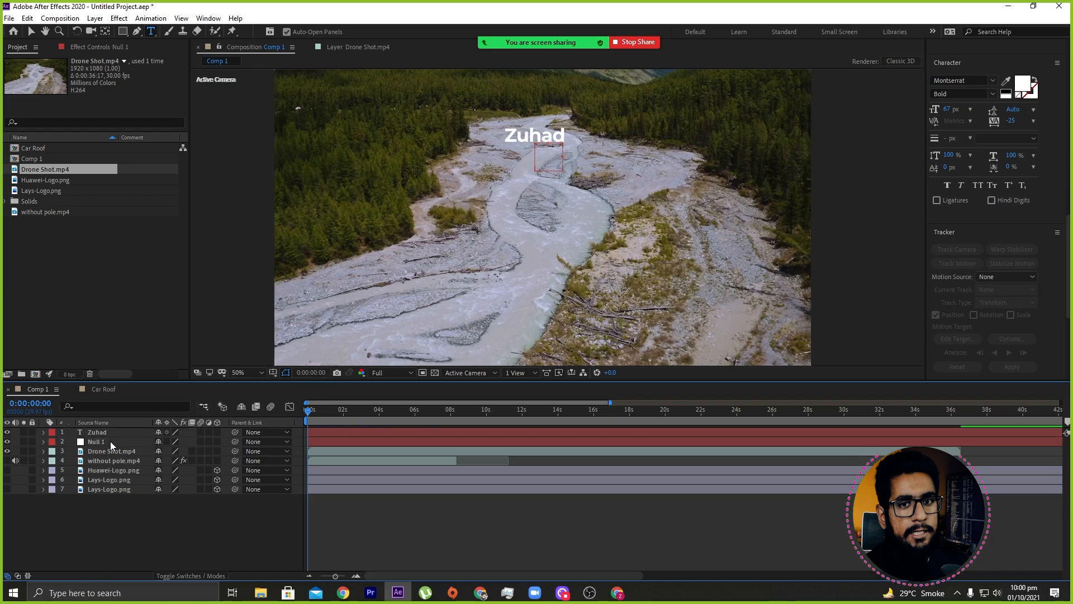
left_click(109, 441)
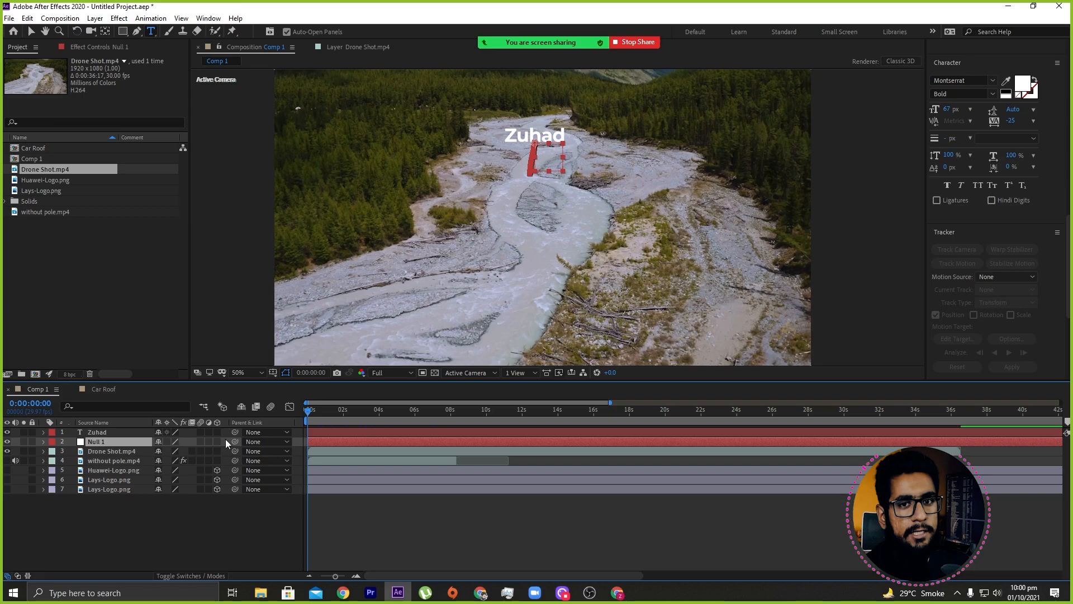
left_click_drag(169, 428, 118, 442)
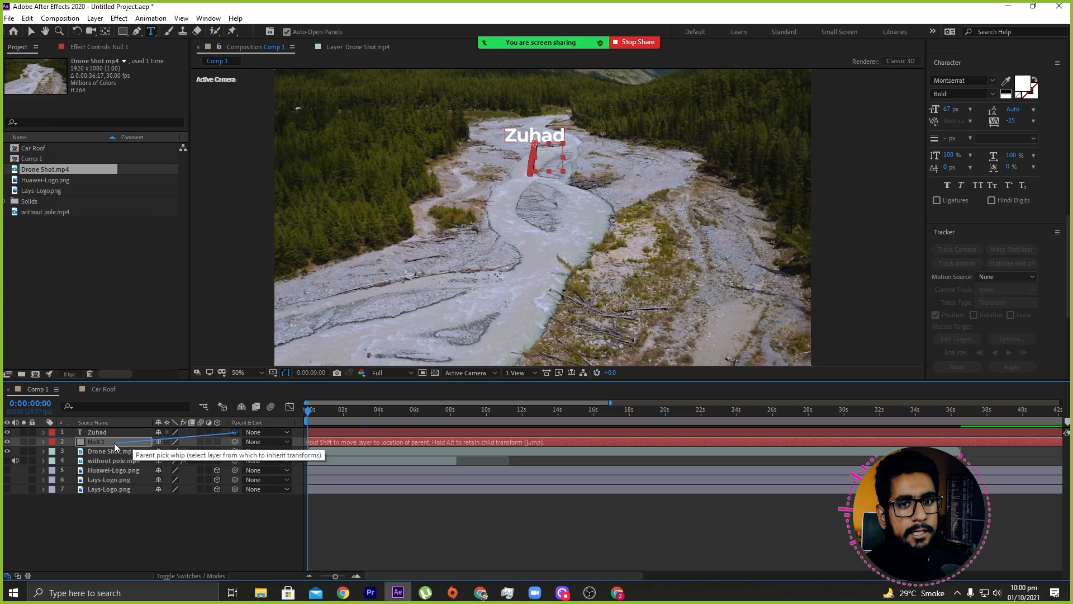
left_click_drag(114, 443, 240, 433)
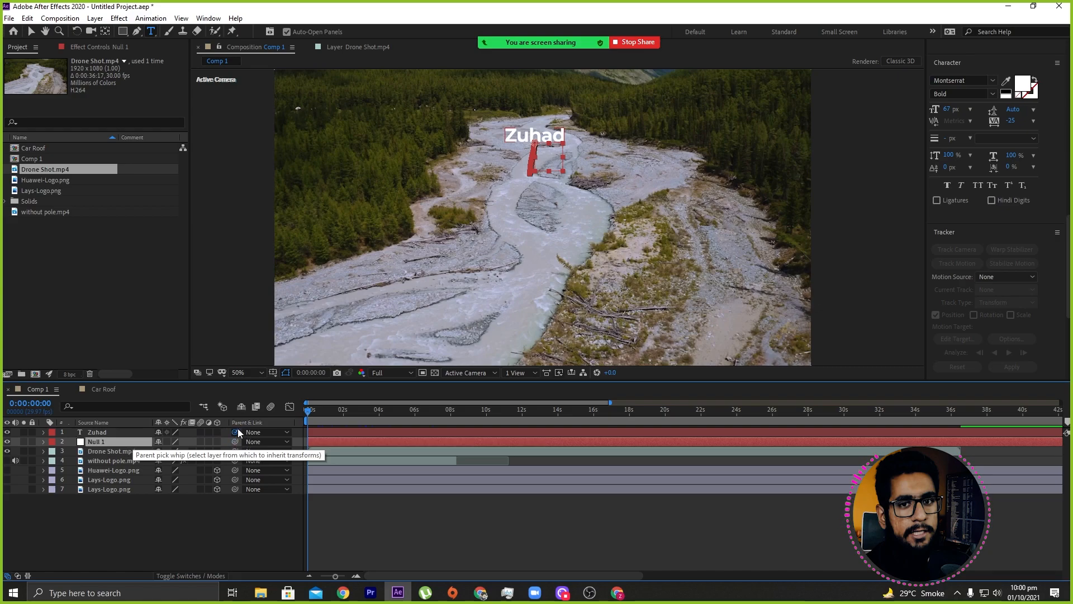
mouse_move(95, 422)
left_mouse_down()
mouse_move(87, 446)
mouse_move(103, 440)
left_mouse_up()
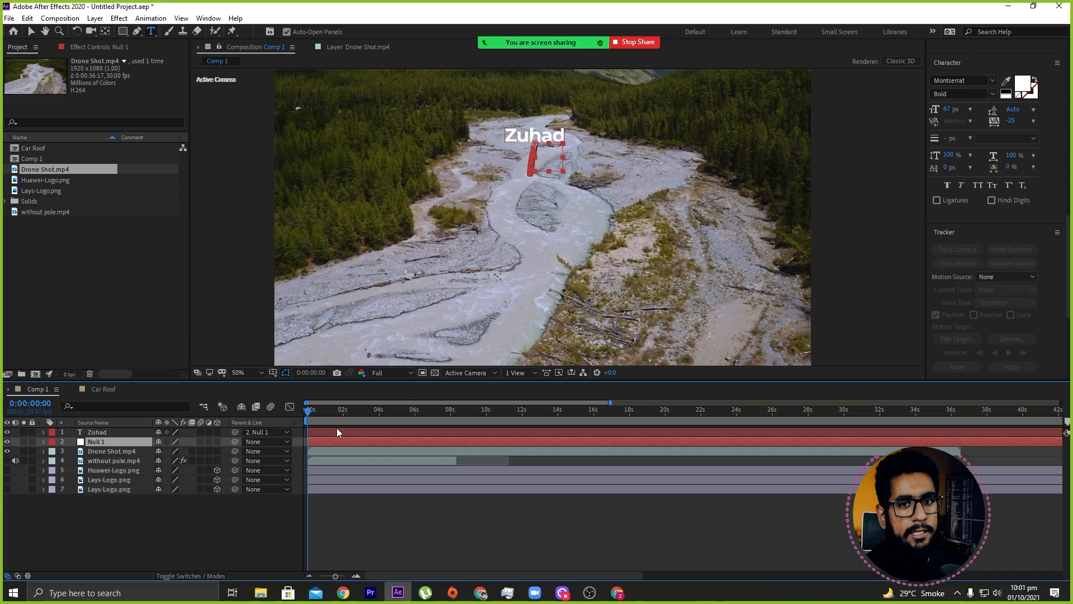
Reveal the parented text's Position property and preview from the first frame how the text follows the tracked null.
left_click_drag(308, 416, 97, 399)
left_click(96, 433)
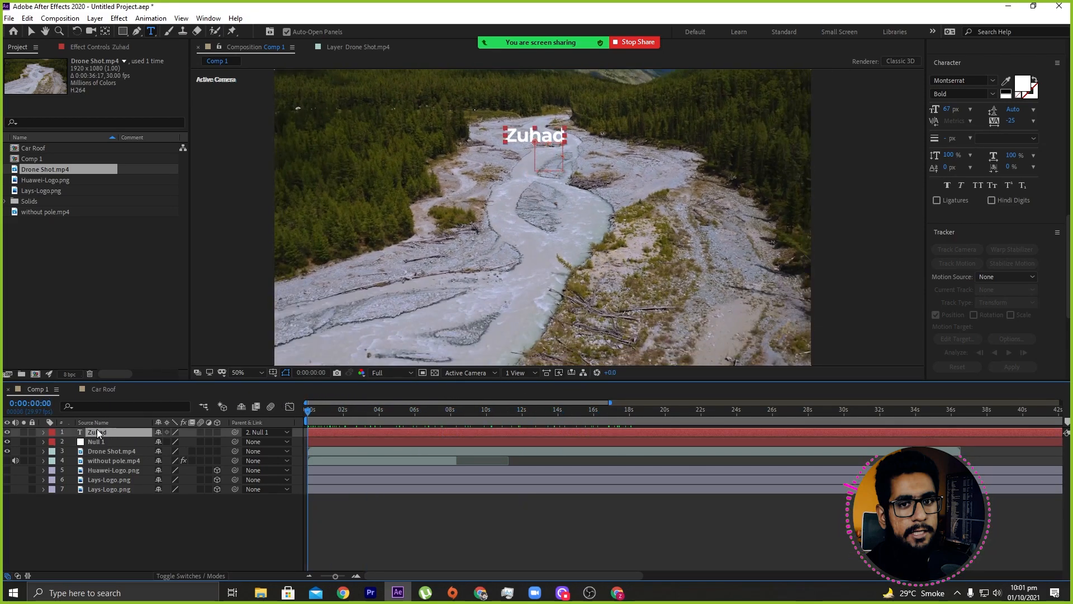
key("p")
left_click(110, 524)
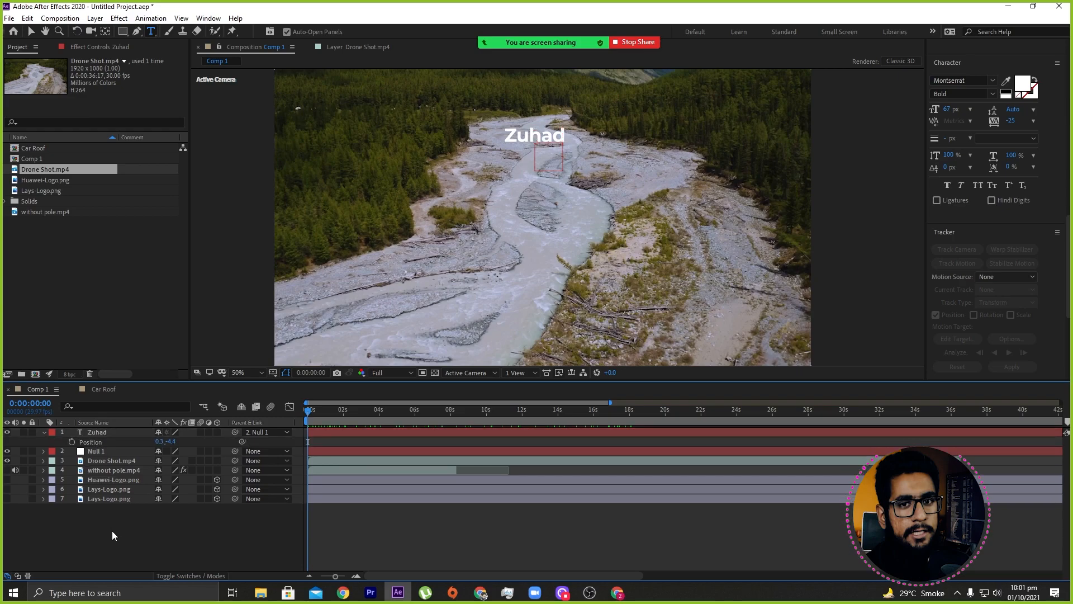
key("space")
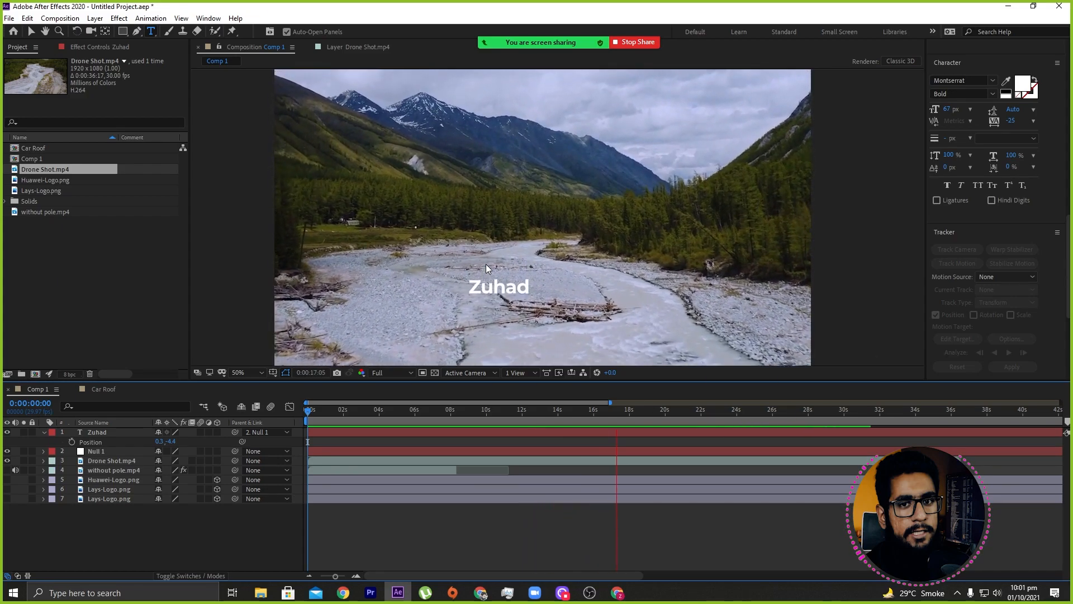
key("space")
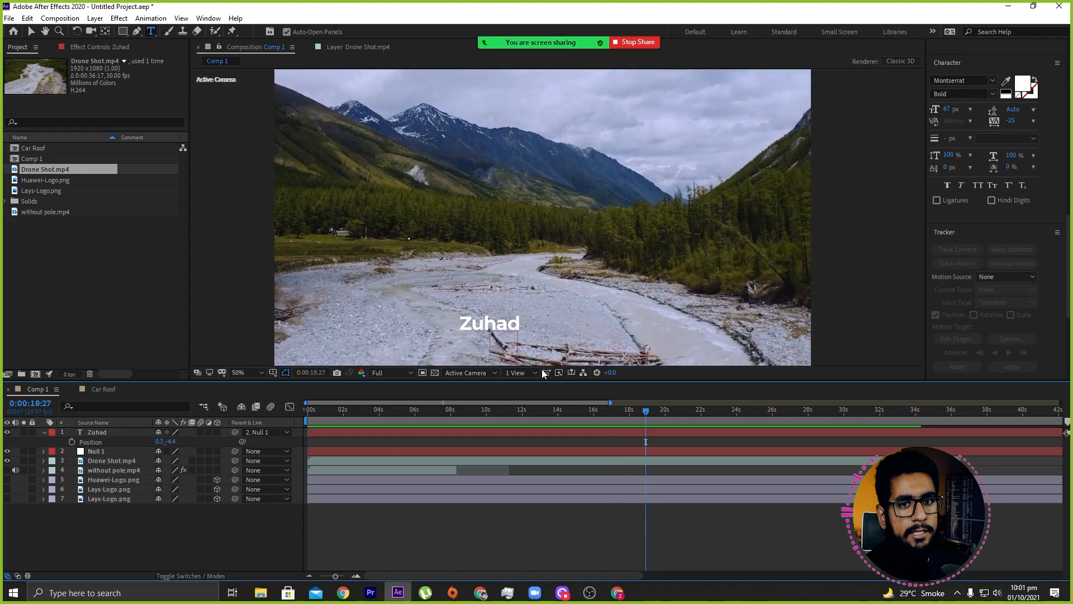
Replay and scrub the composition, toggling the Drone Shot.mp4 layer's visibility to examine the text's motion against the driftwood.
left_click_drag(598, 414, 253, 361)
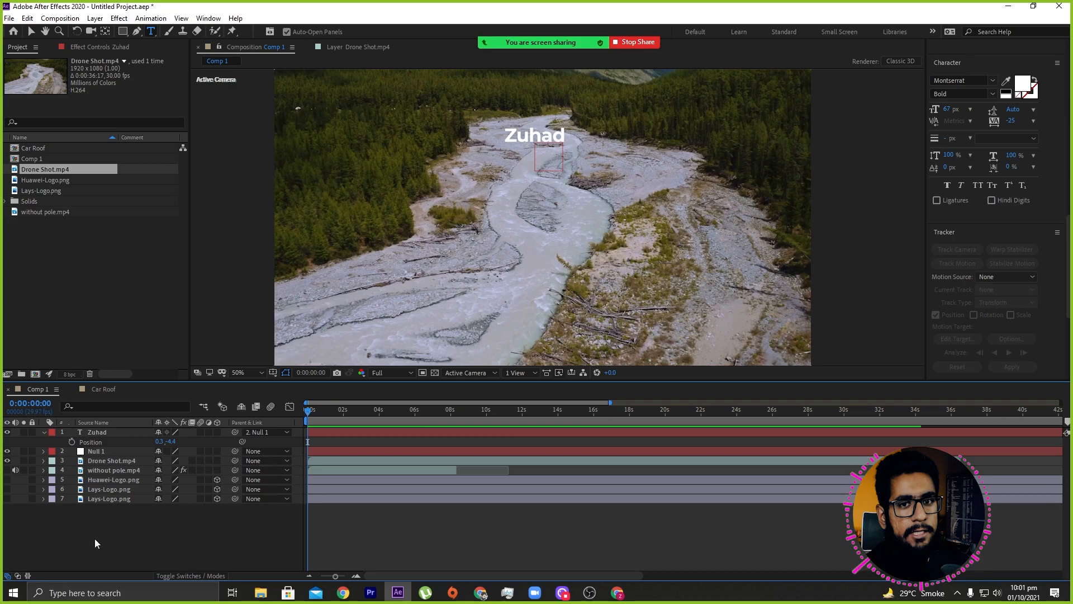
left_click_drag(313, 417, 190, 403)
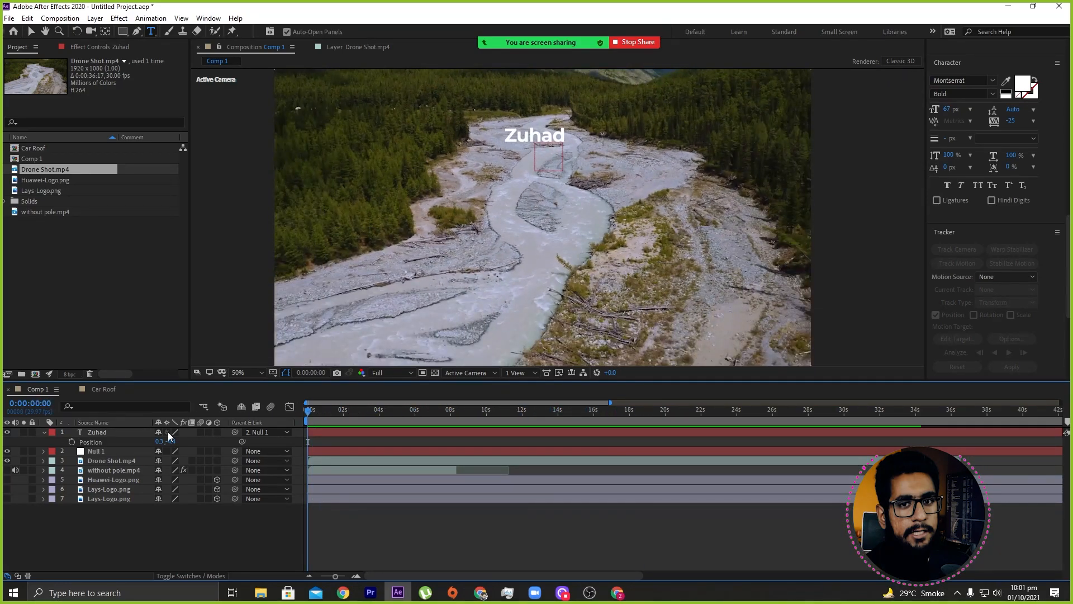
key("space")
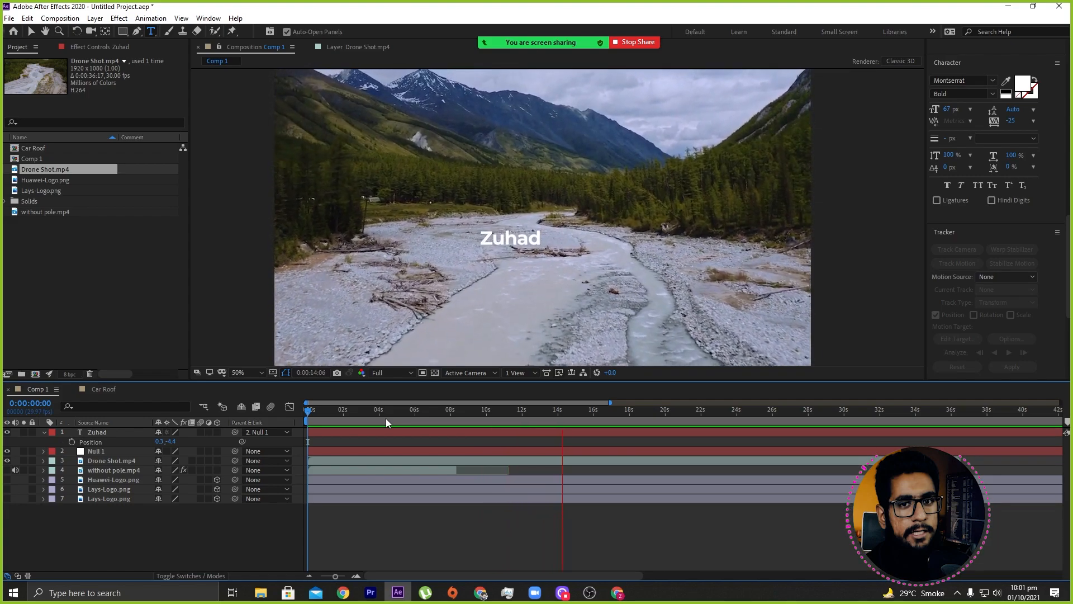
key("space")
left_click_drag(385, 418, 541, 413)
left_click(7, 460)
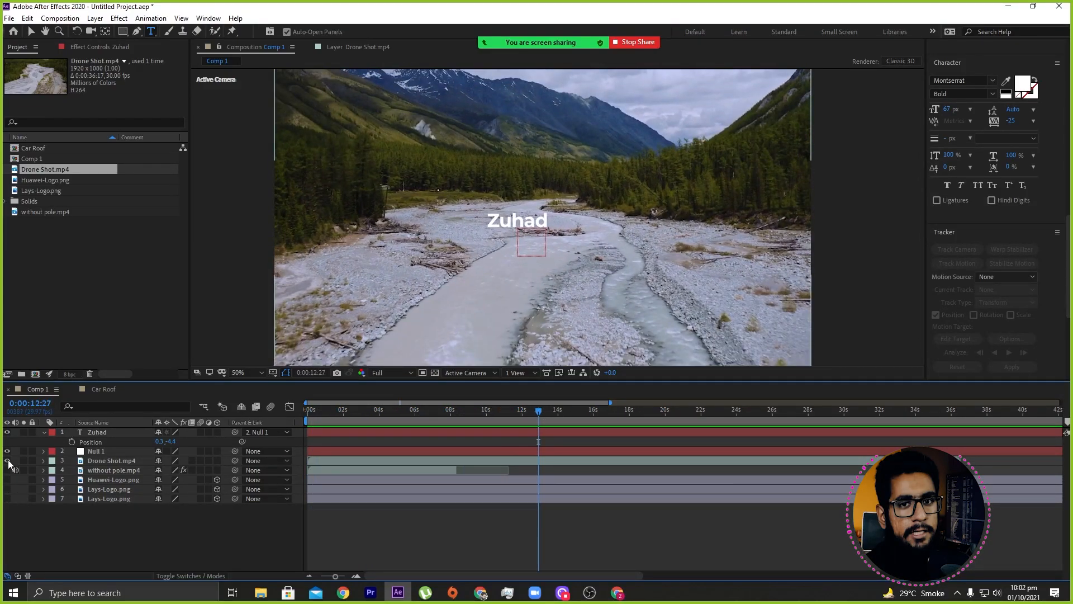
left_click(361, 418)
left_click_drag(322, 417, 582, 356)
left_click(8, 460)
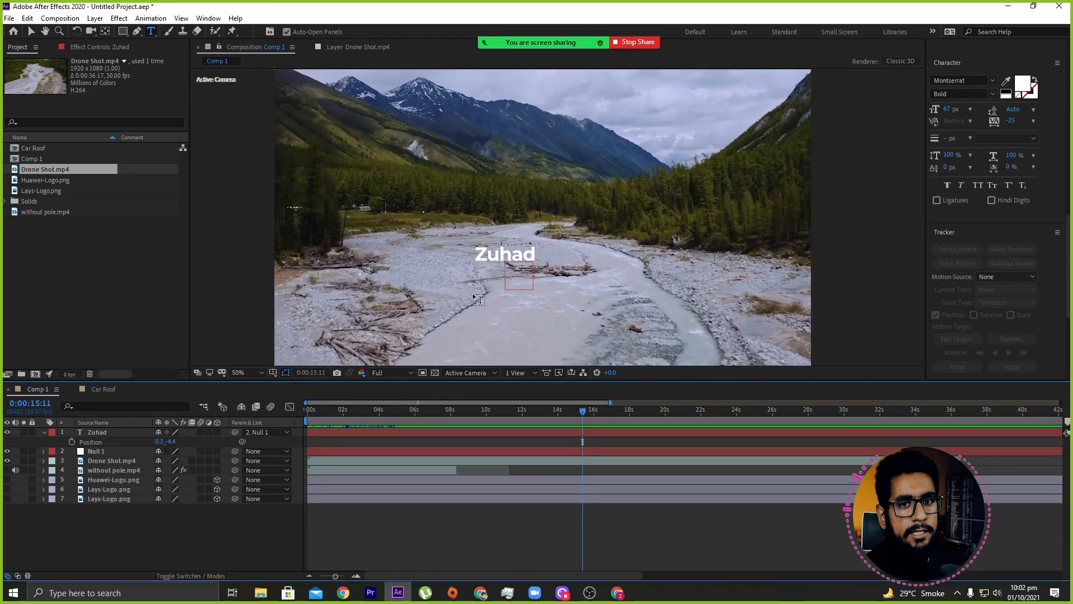
left_click_drag(459, 402, 545, 313)
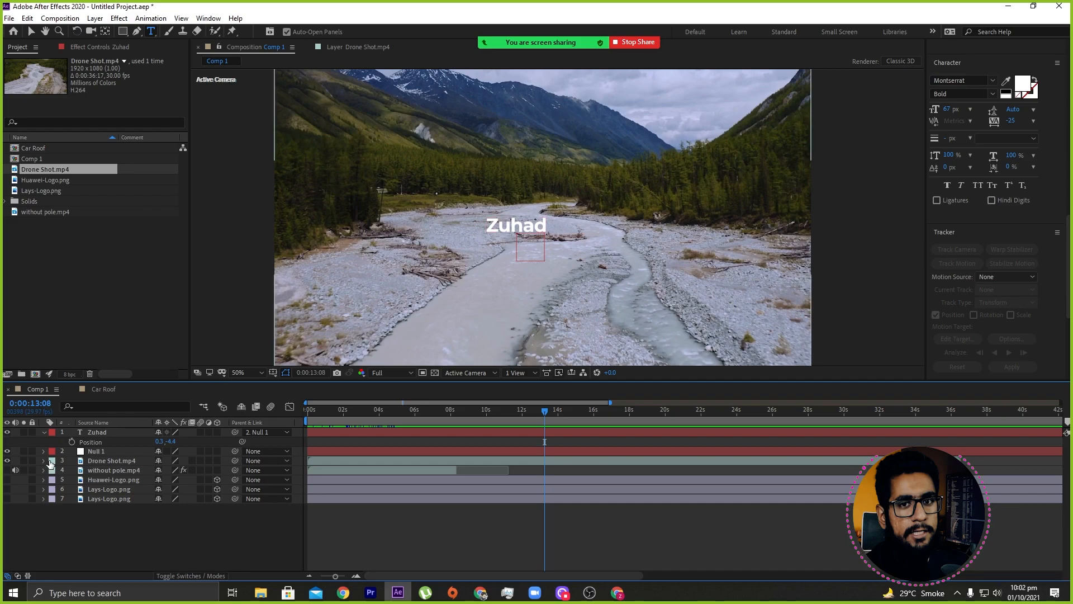
Delete Null 1 and, at the first frame, start a new Transform motion track on Drone Shot.mp4 with Position, Rotation and Scale enabled.
left_click(90, 453)
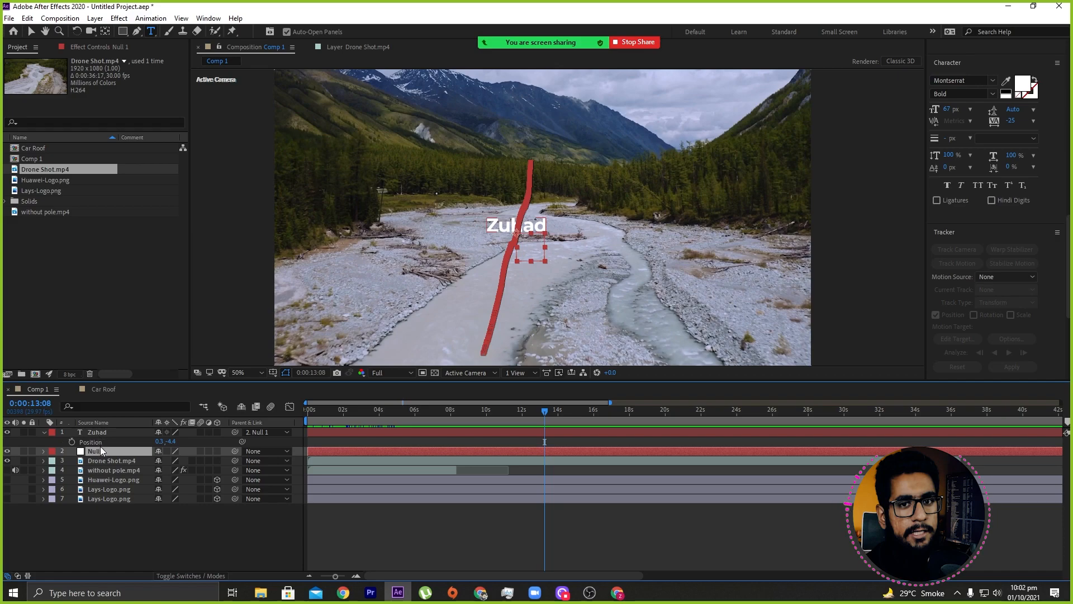
key("Delete")
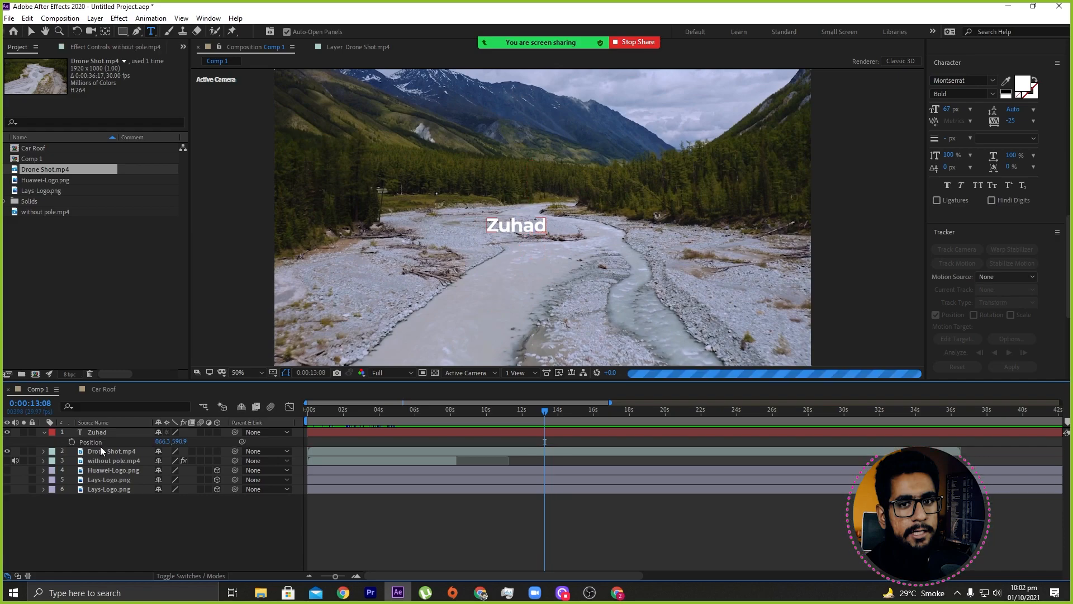
left_click_drag(345, 412, 271, 414)
left_click(95, 451)
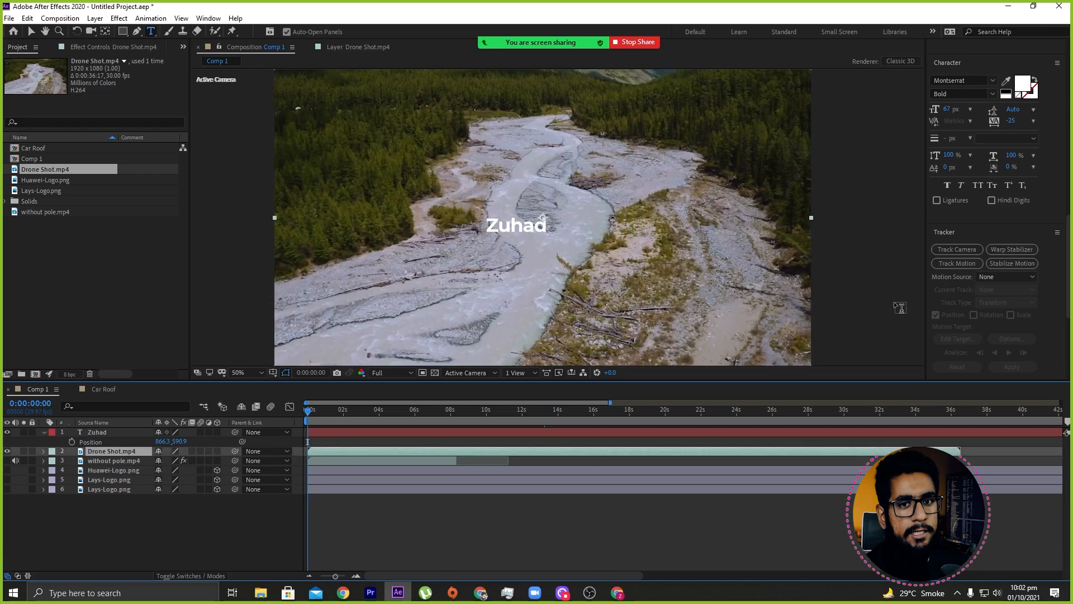
left_click(941, 261)
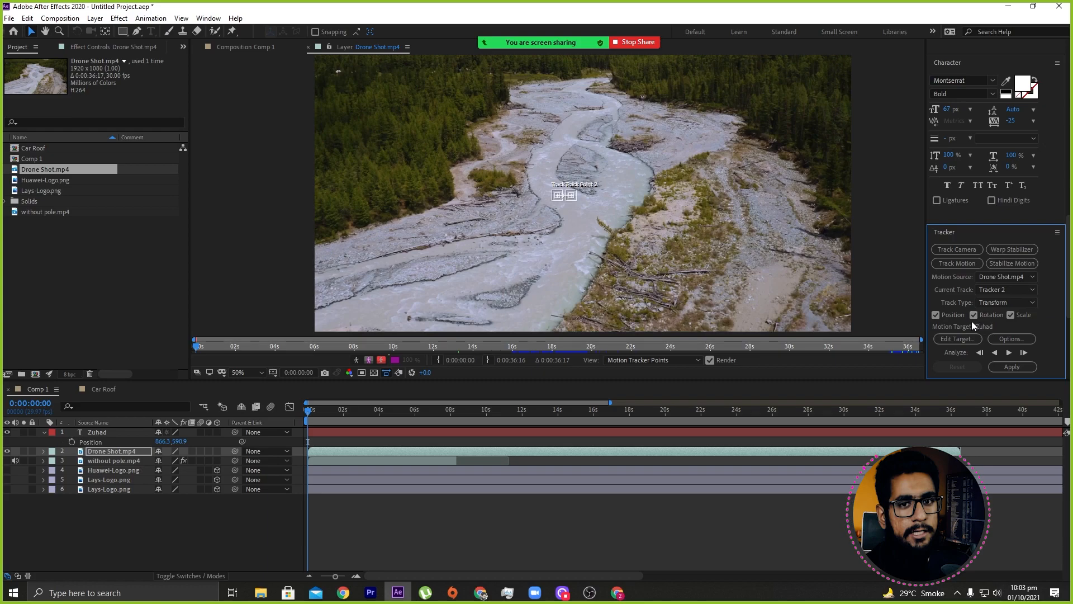
Place Track Point 1 and Track Point 2 side by side on the distant driftwood in the upper river.
scroll(594, 286, "up", 2)
scroll(594, 286, "down", 2)
scroll(534, 151, "up", 2)
scroll(624, 169, "down", 2)
scroll(623, 169, "up", 1)
left_click_drag(624, 169, 584, 97)
left_click_drag(581, 276, 614, 97)
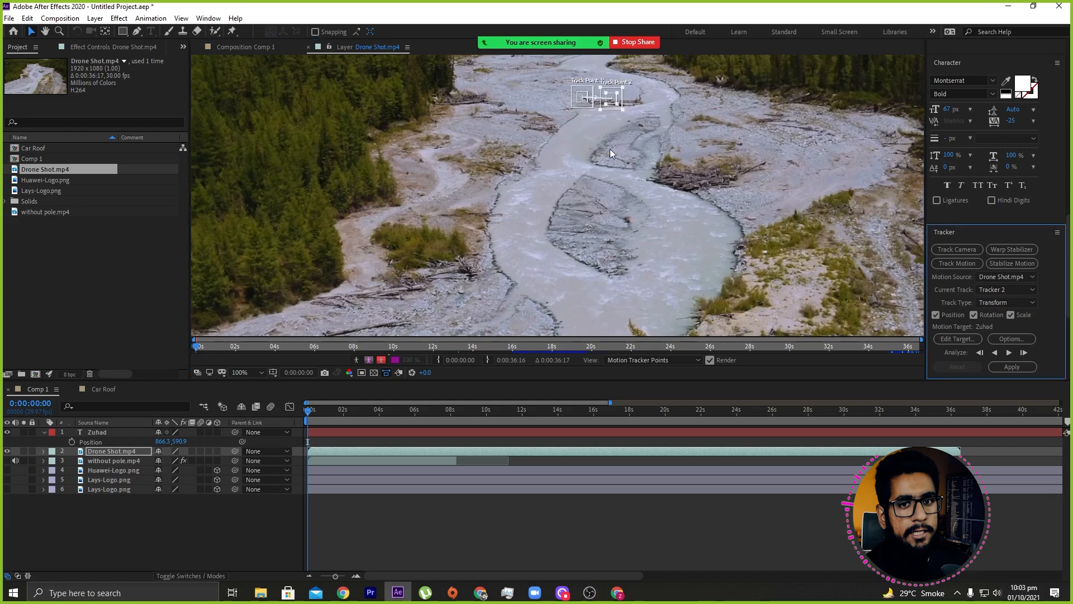
scroll(576, 162, "up", 1)
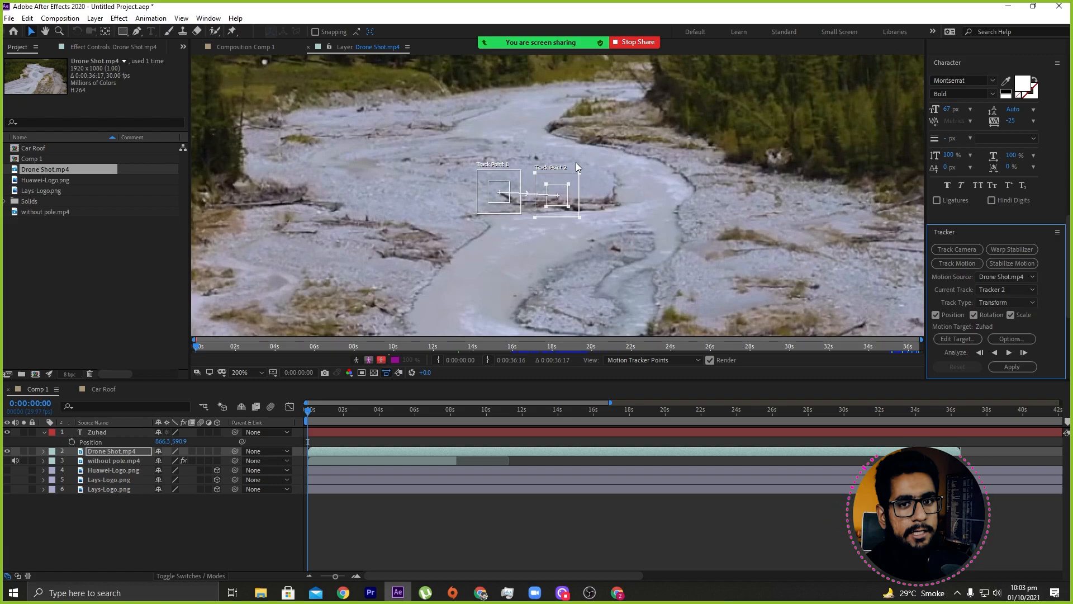
scroll(565, 242, "down", 4)
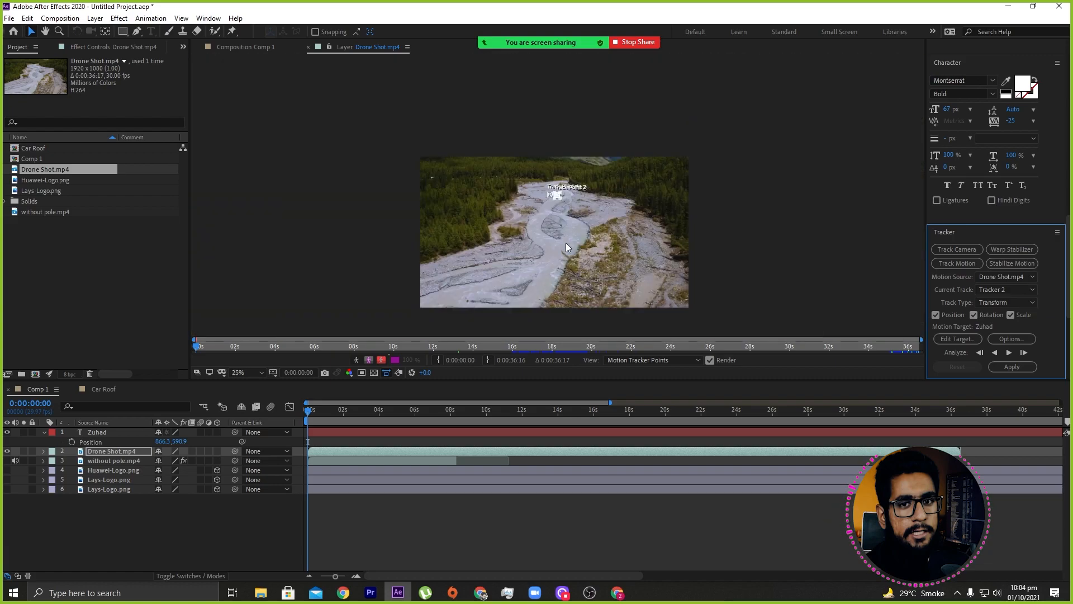
scroll(565, 243, "up", 1)
left_click_drag(566, 243, 565, 199)
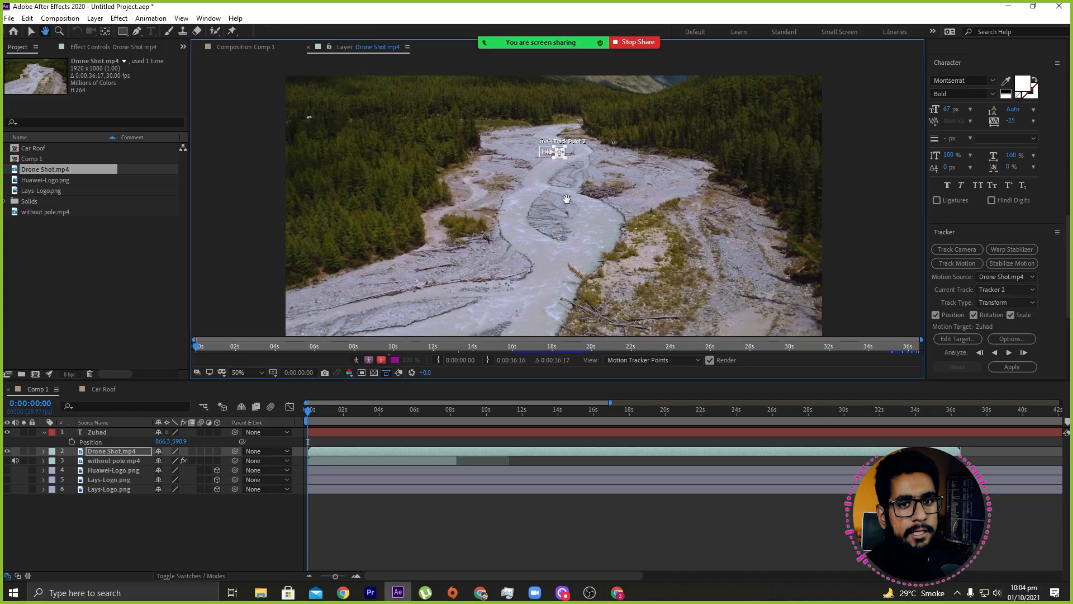
Analyze both track points forward to about 0:00:17:23 and scrub through the footage to review their paths.
left_click(1008, 353)
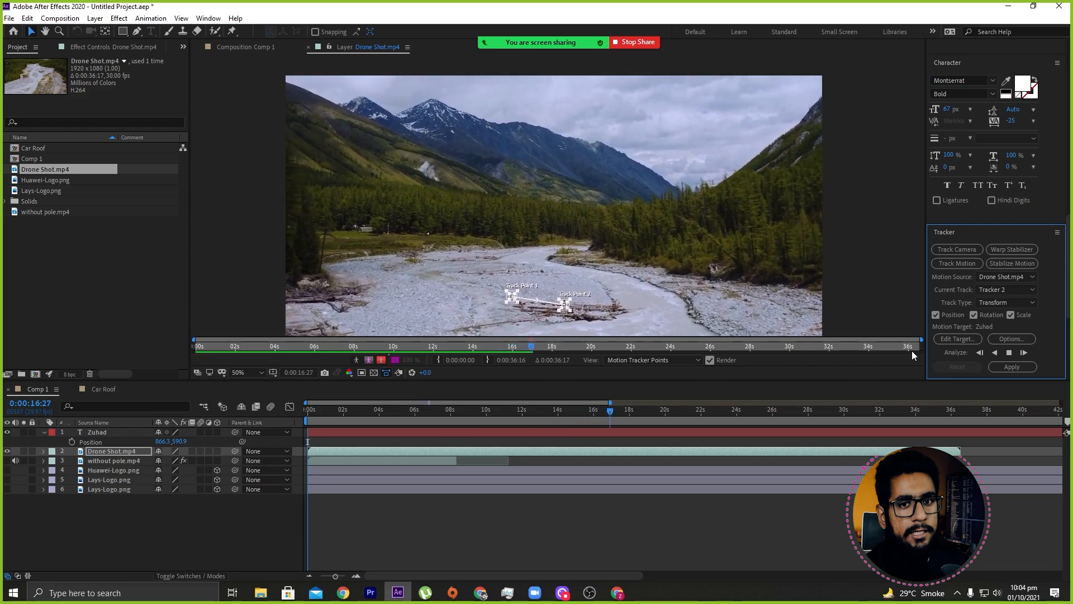
key("space")
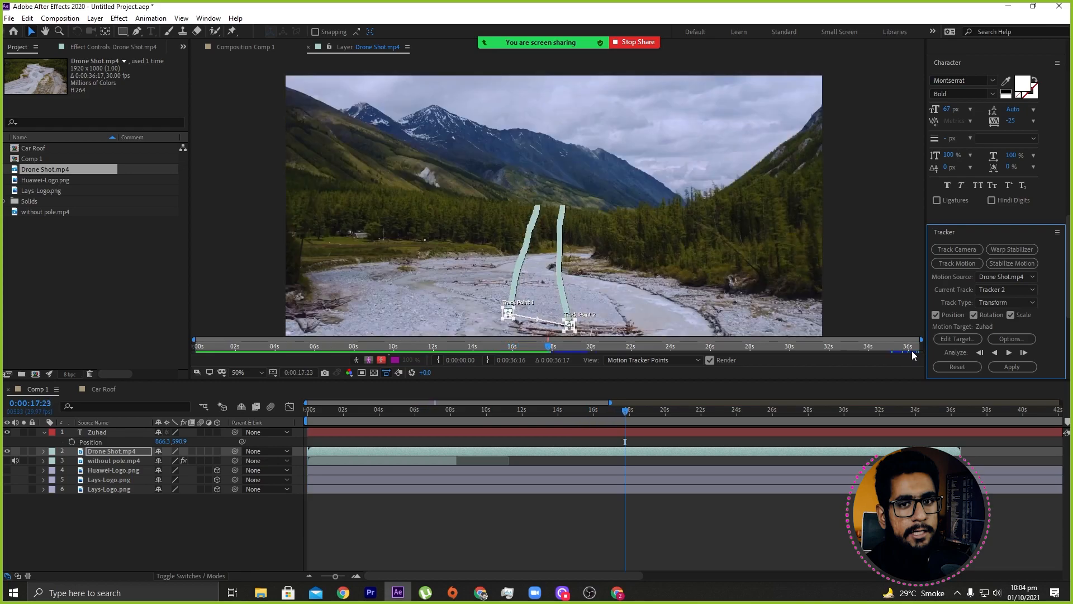
left_click_drag(602, 413, 329, 413)
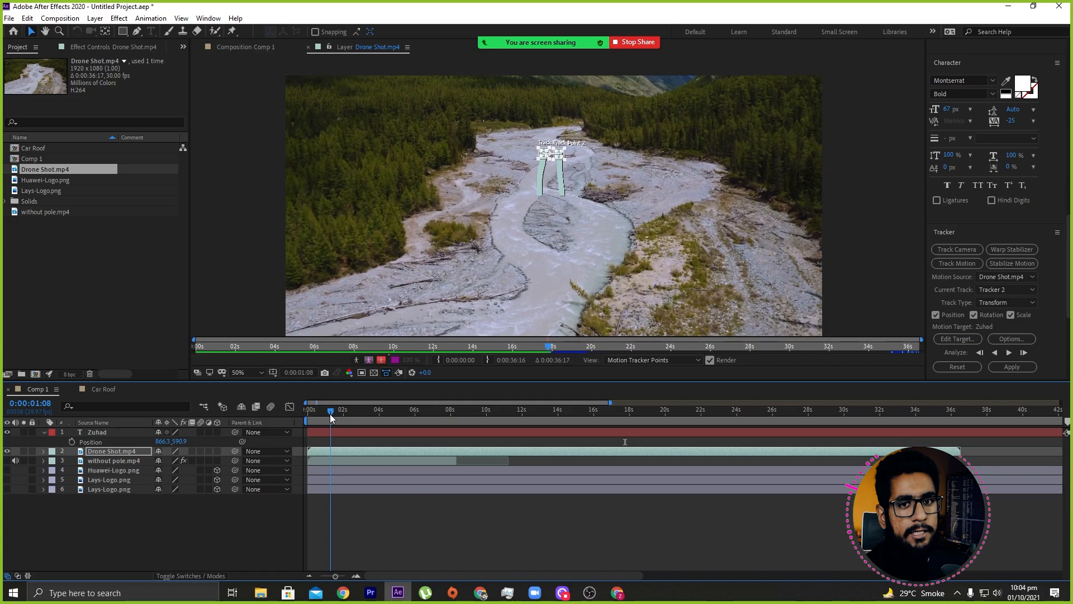
left_click_drag(330, 414, 582, 385)
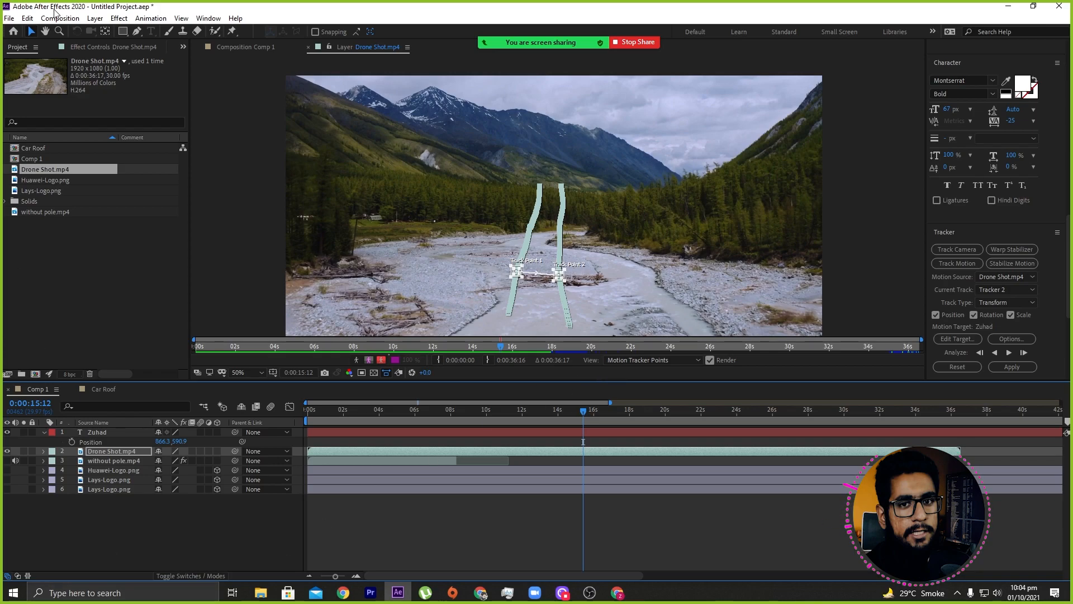
Create a new null object and set Null 2 as the tracker's motion target.
left_click(94, 18)
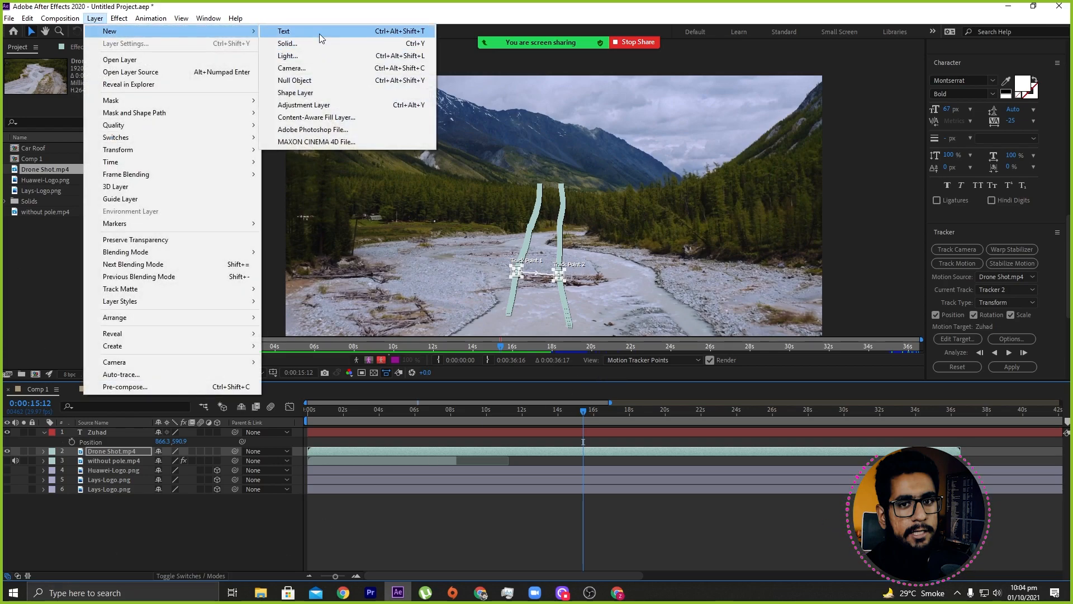
left_click(308, 82)
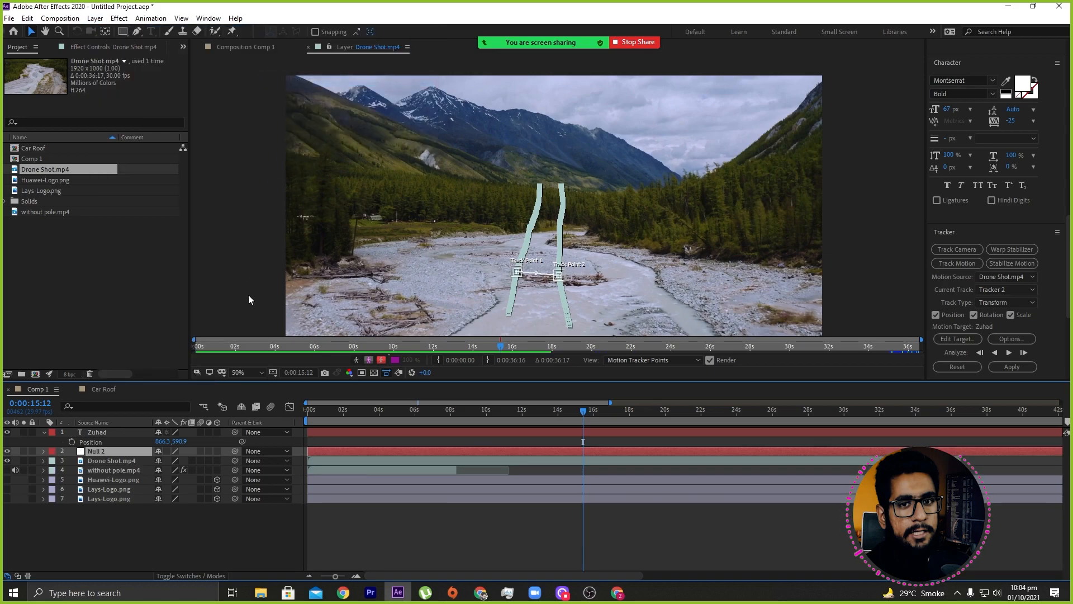
left_click(956, 339)
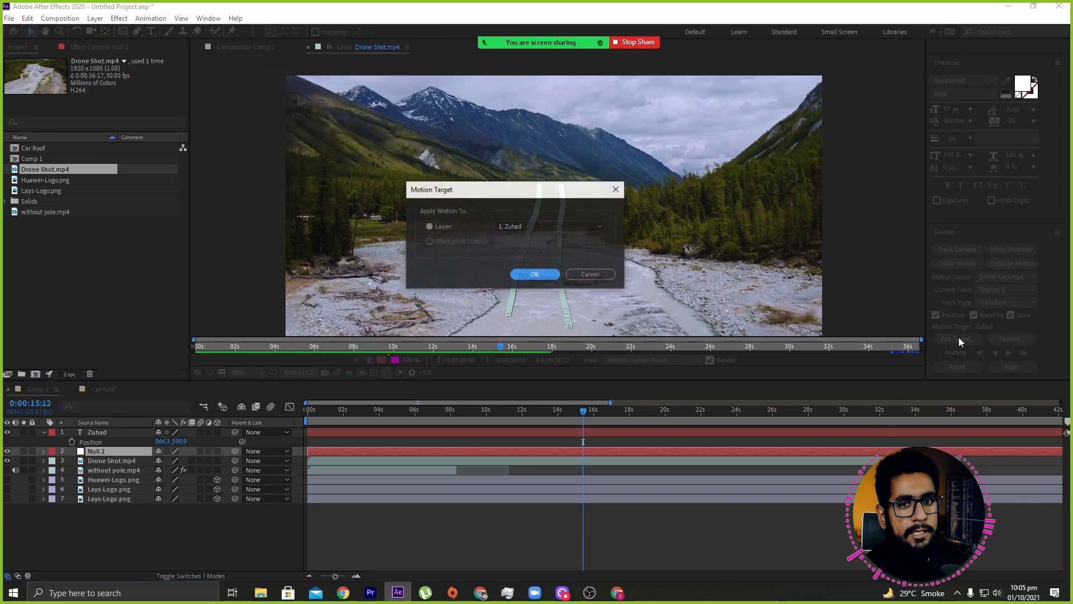
left_click(516, 230)
left_click(525, 251)
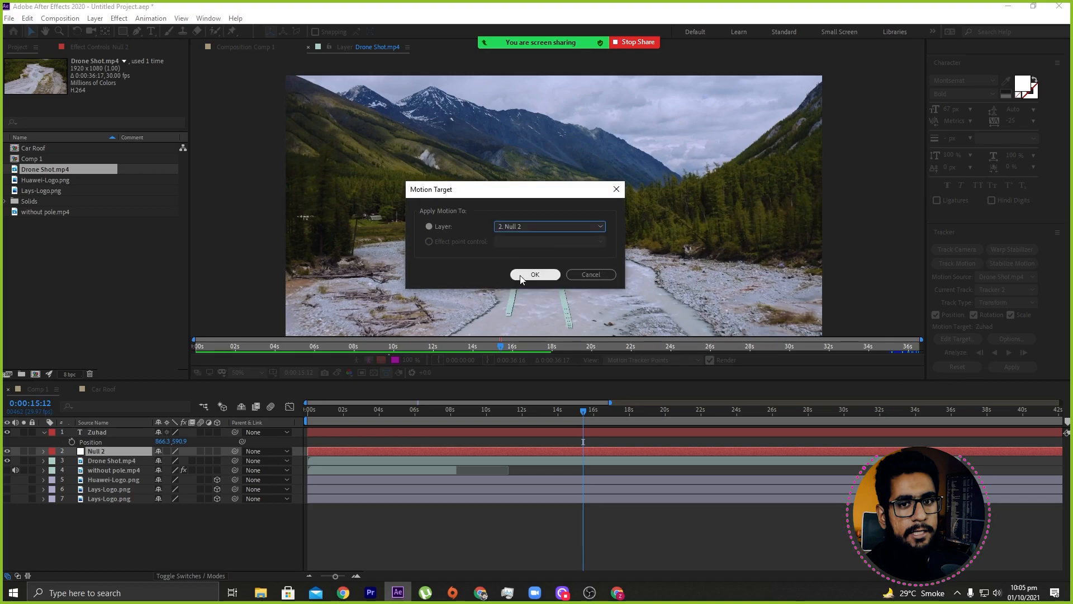
left_click(531, 274)
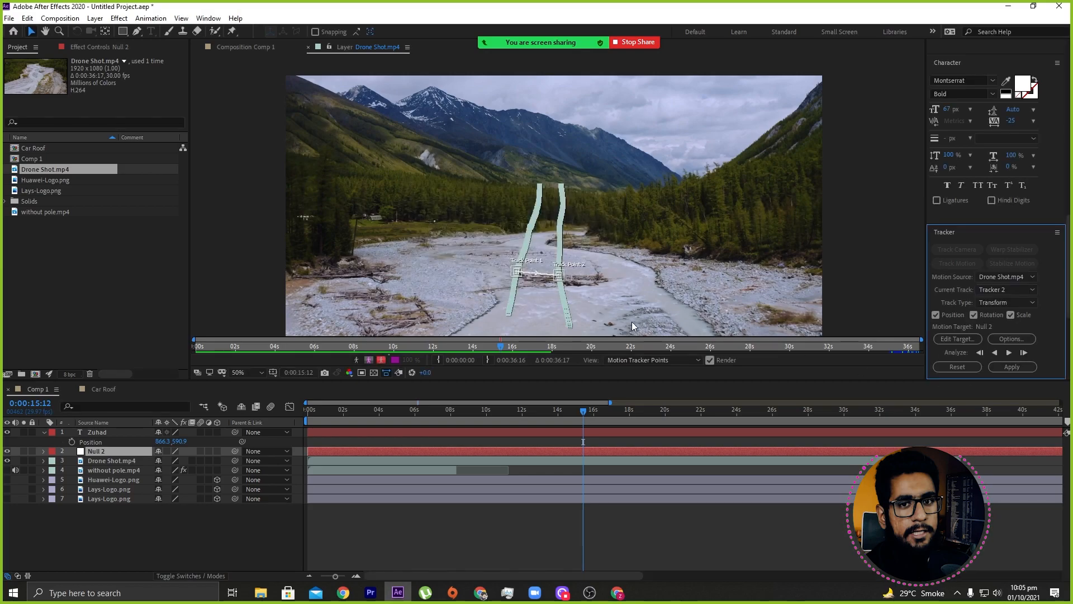
Apply the tracking data to Null 2 in X and Y, and inspect its Rotation and Position keyframes.
left_click(1012, 367)
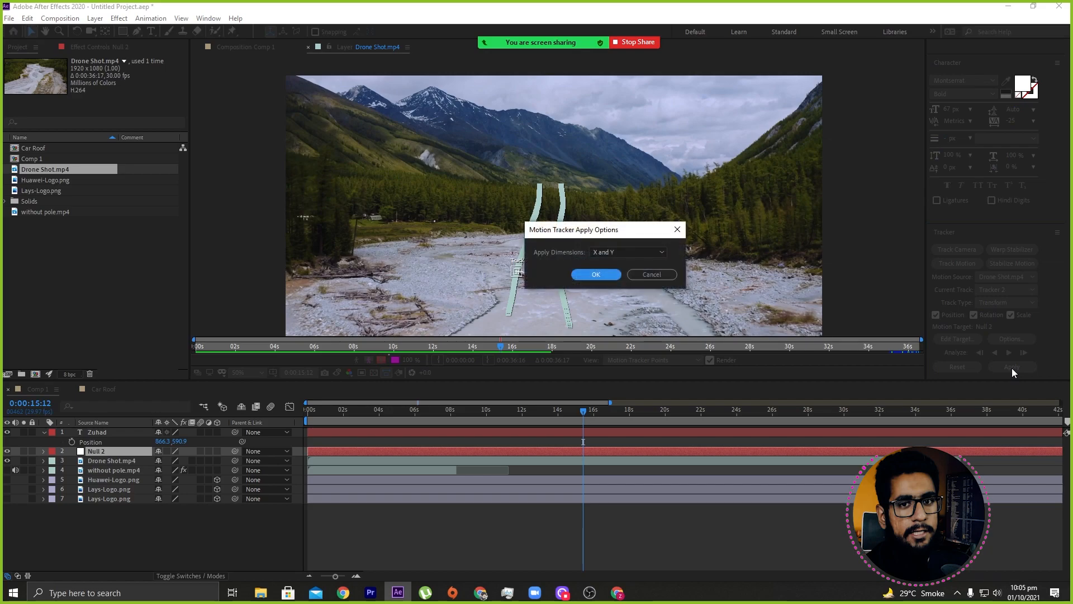
left_click(589, 273)
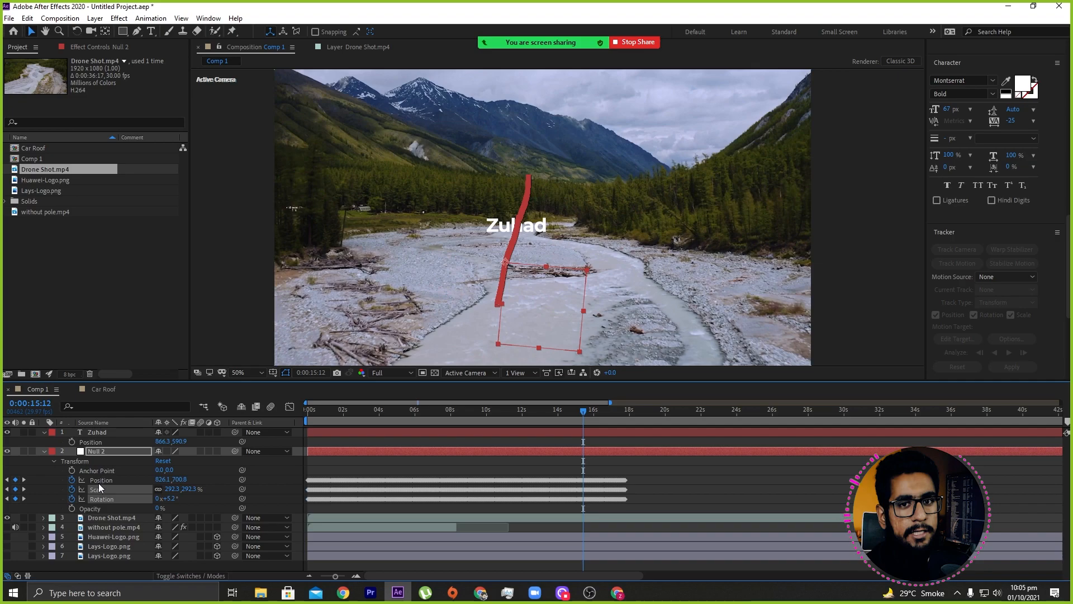
left_click(129, 501)
left_click(127, 480)
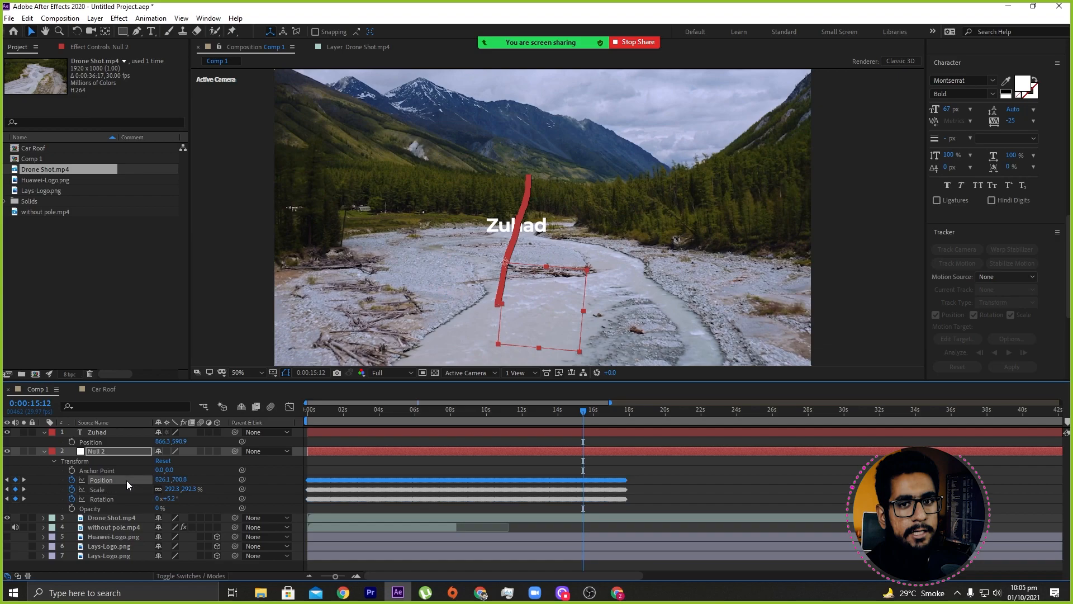
At the first frame, move the text layer onto the distant driftwood in the upper river and parent it to Null 2.
left_click(98, 435)
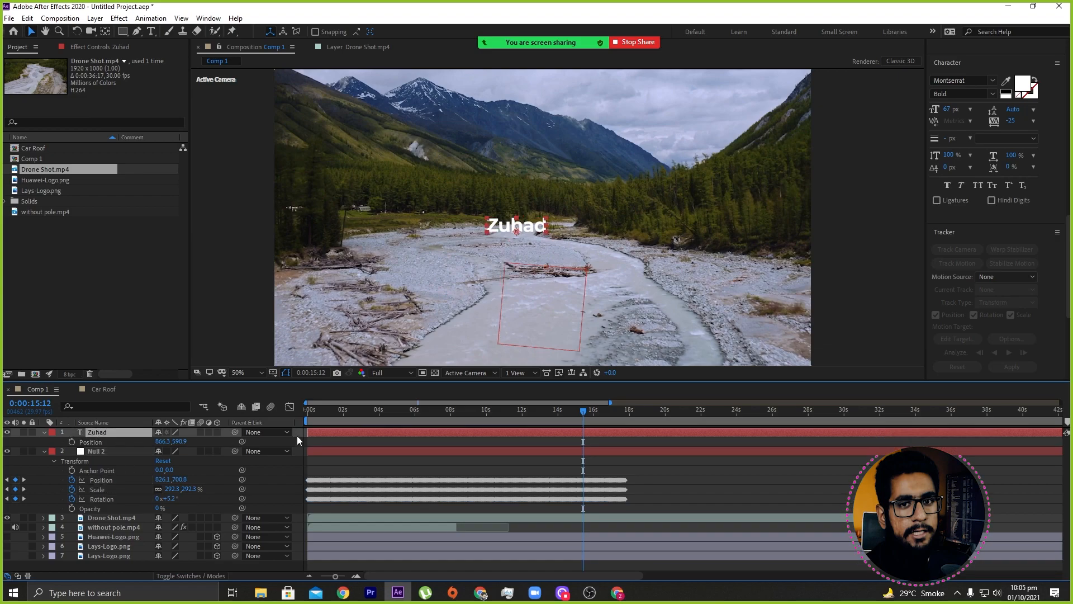
key("Home")
left_click_drag(177, 442, 13, 426)
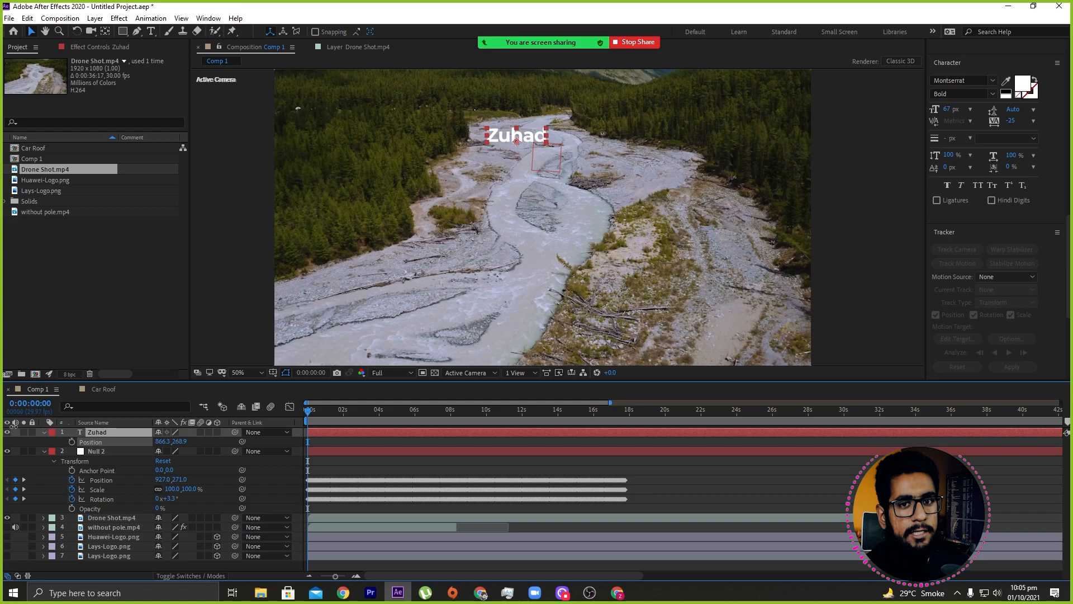
left_click_drag(160, 441, 103, 450)
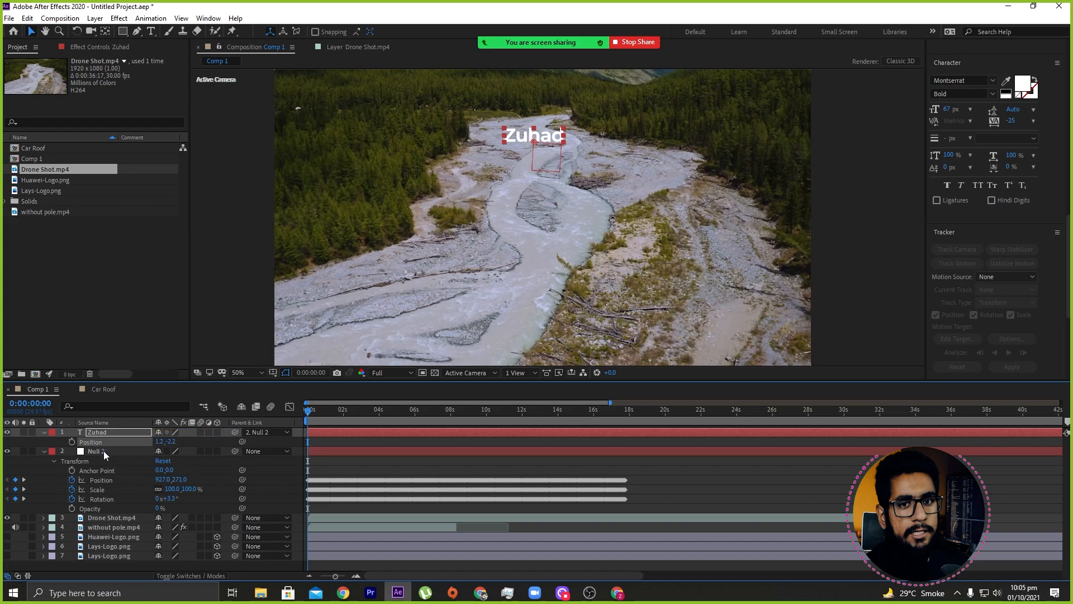
Preview and scrub the composition, toggling the Drone Shot.mp4 layer's visibility, to examine how the text moves, rotates and scales.
key("space")
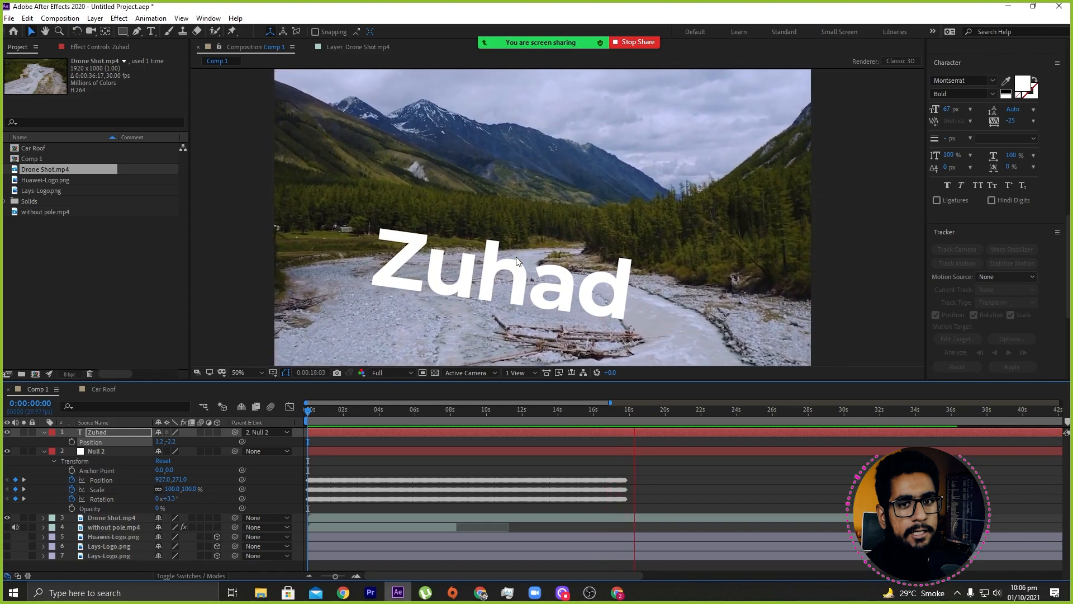
key("space")
left_click_drag(617, 414, 281, 420)
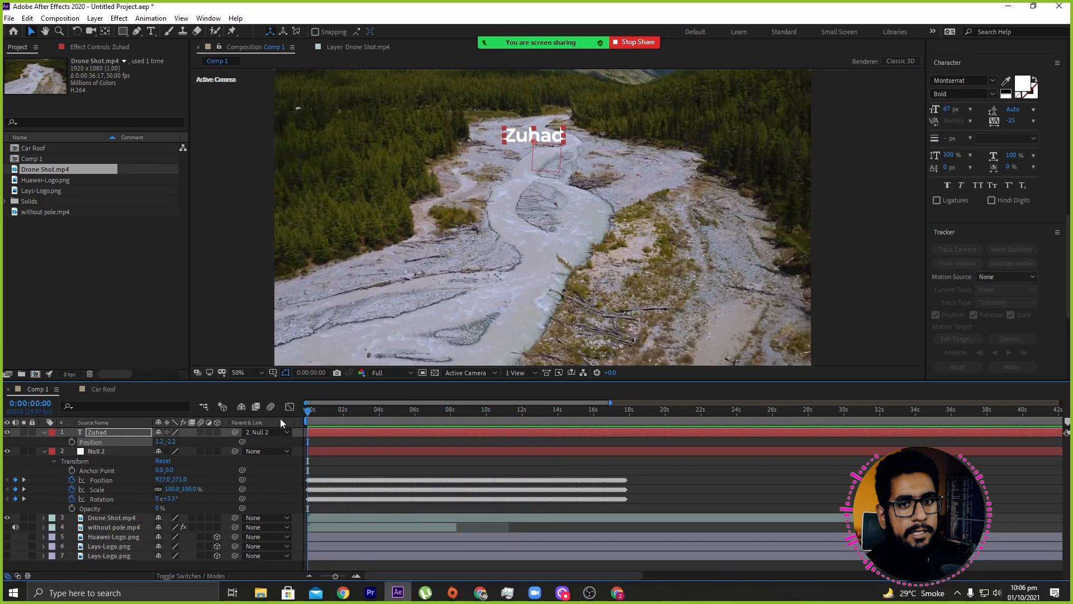
left_click(8, 514)
left_click_drag(311, 410, 277, 403)
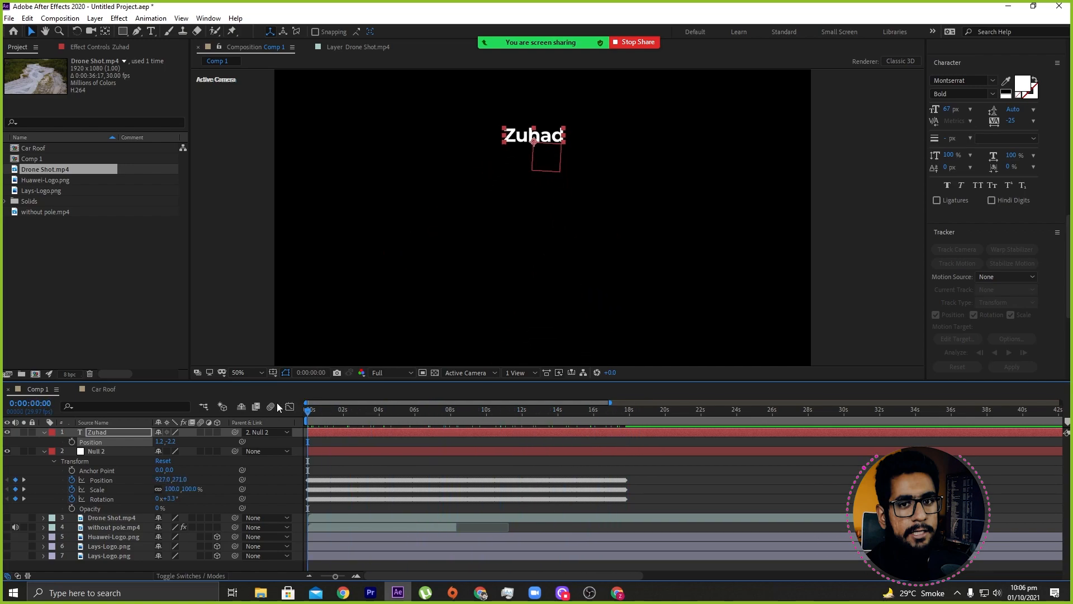
left_click(7, 518)
left_click_drag(320, 417, 297, 421)
Delete all Rotation keyframes from Null 2 and preview the text's motion from the first frame.
left_click(646, 497)
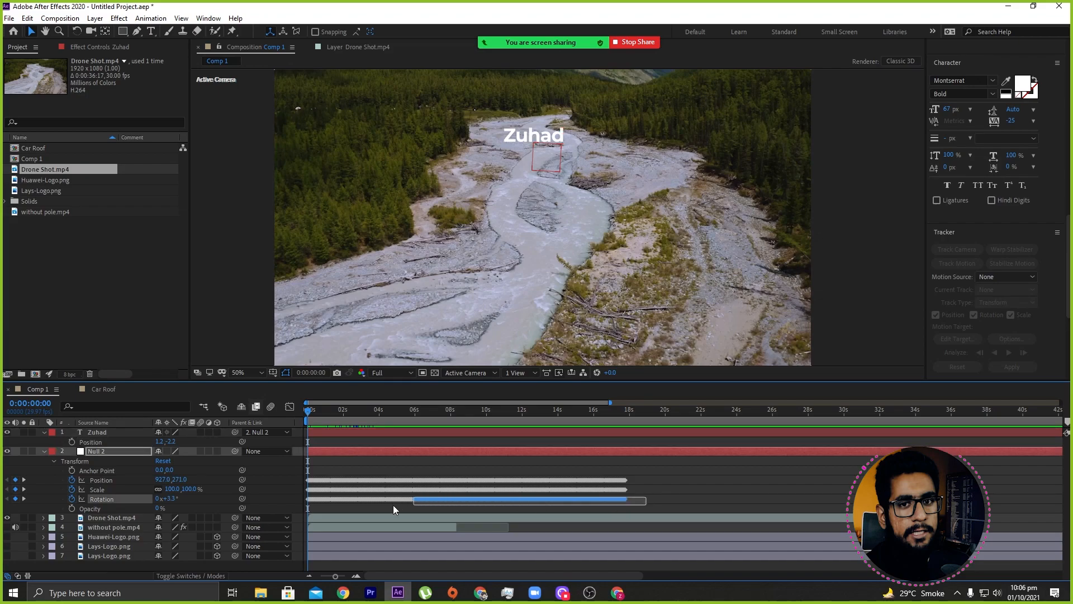
key("Delete")
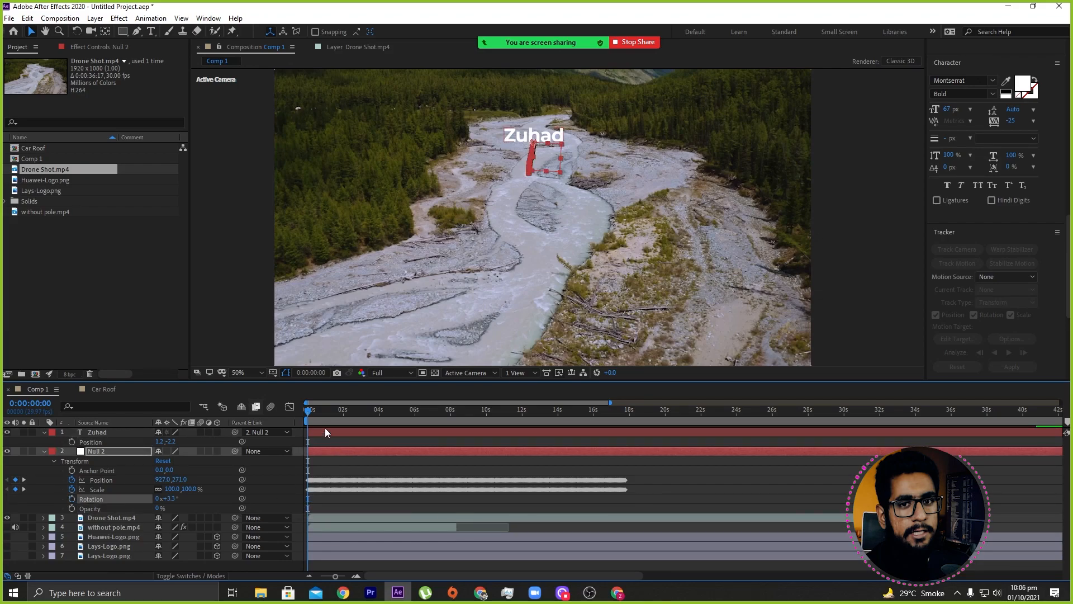
left_click_drag(312, 415, 405, 425)
key("Home")
key("space")
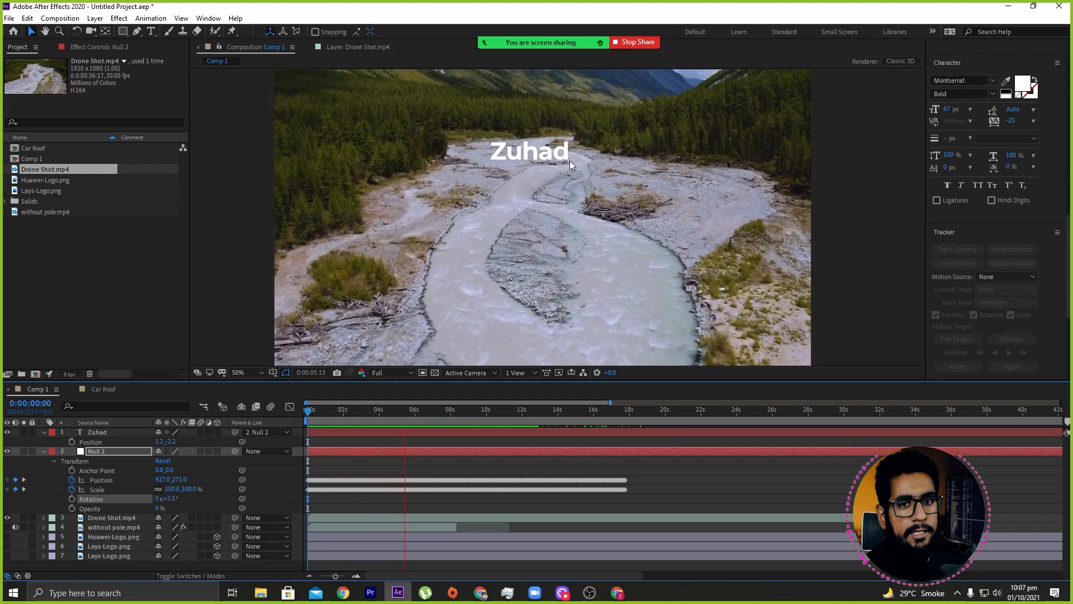
Delete the Position and Scale keyframes from Null 2 and return to the first frame.
left_click_drag(651, 470, 186, 528)
key("Delete")
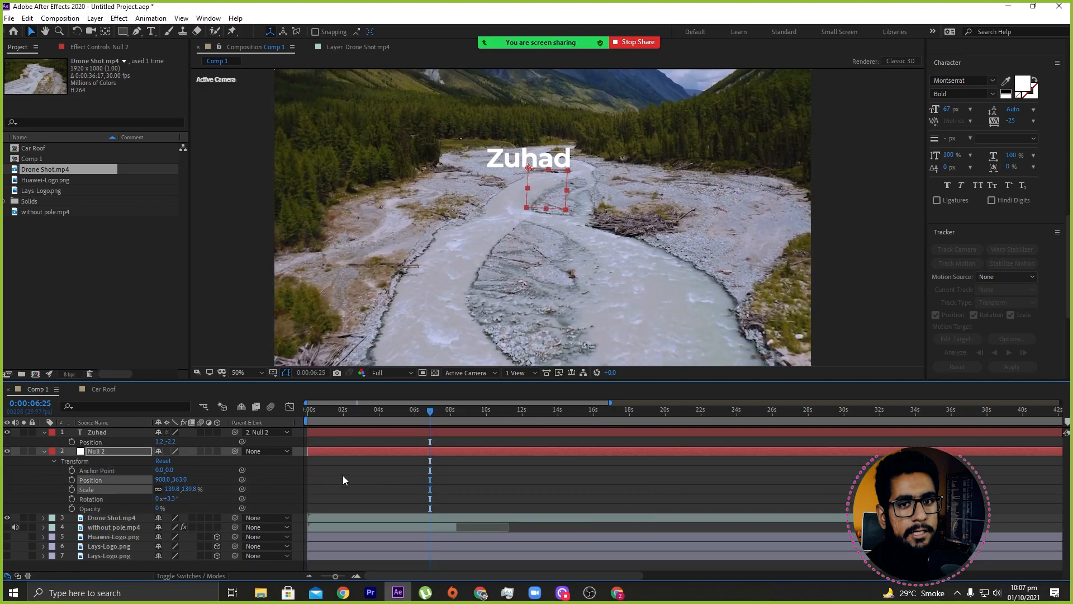
left_click_drag(336, 407, 264, 416)
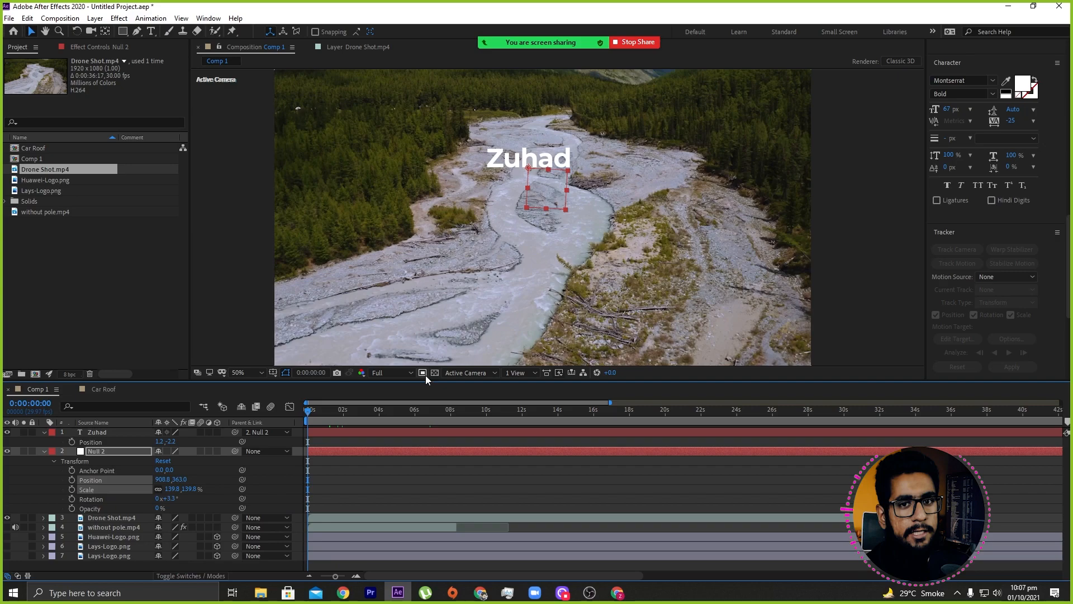
Start a new Transform motion track on Drone Shot.mp4 with Position and Scale enabled.
left_click(111, 451)
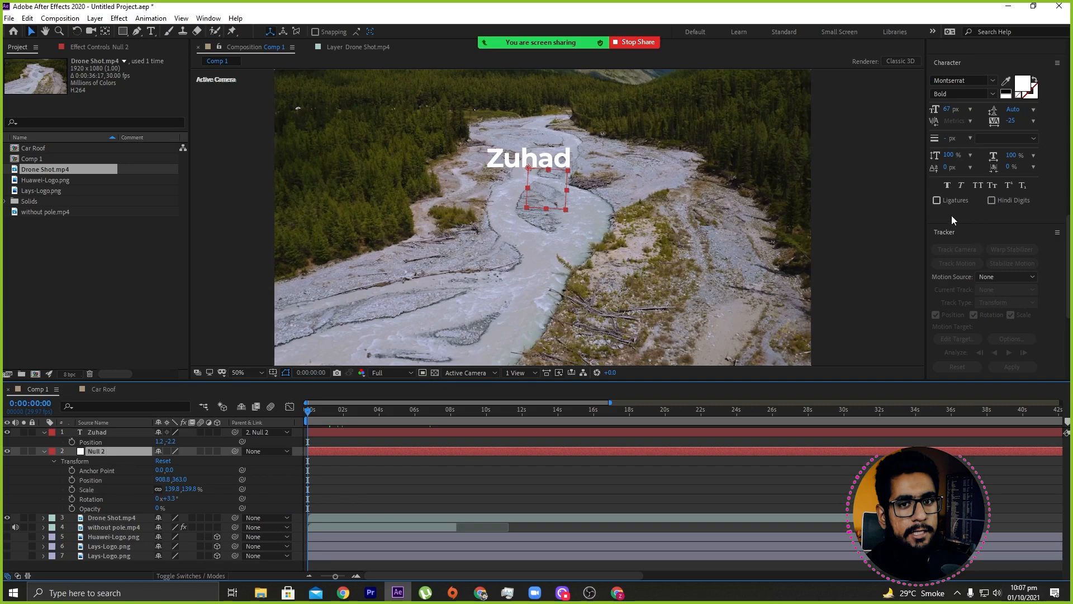
left_click(151, 18)
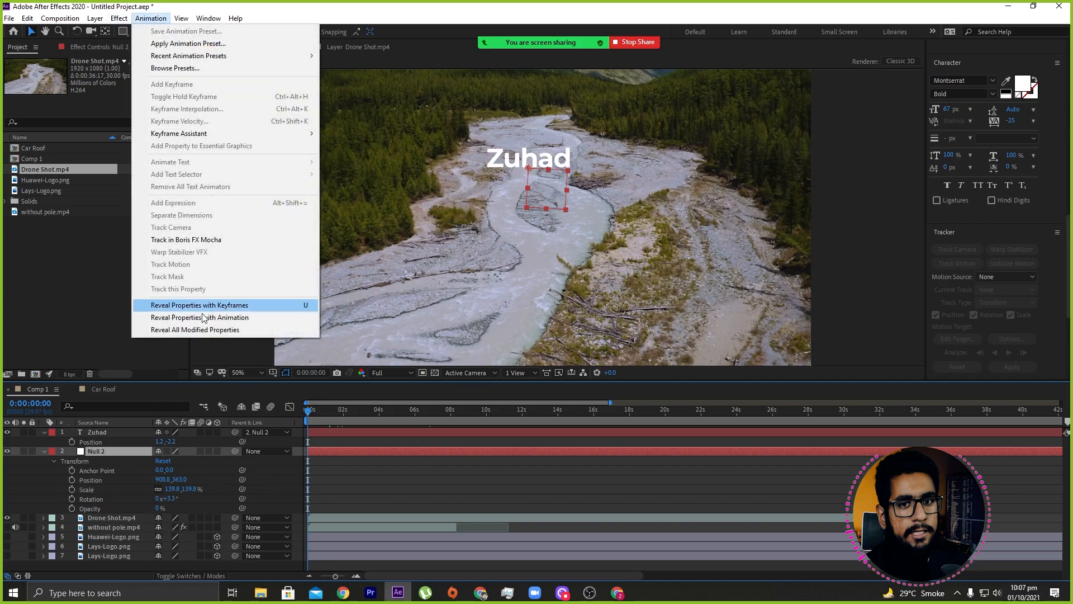
mouse_move(192, 137)
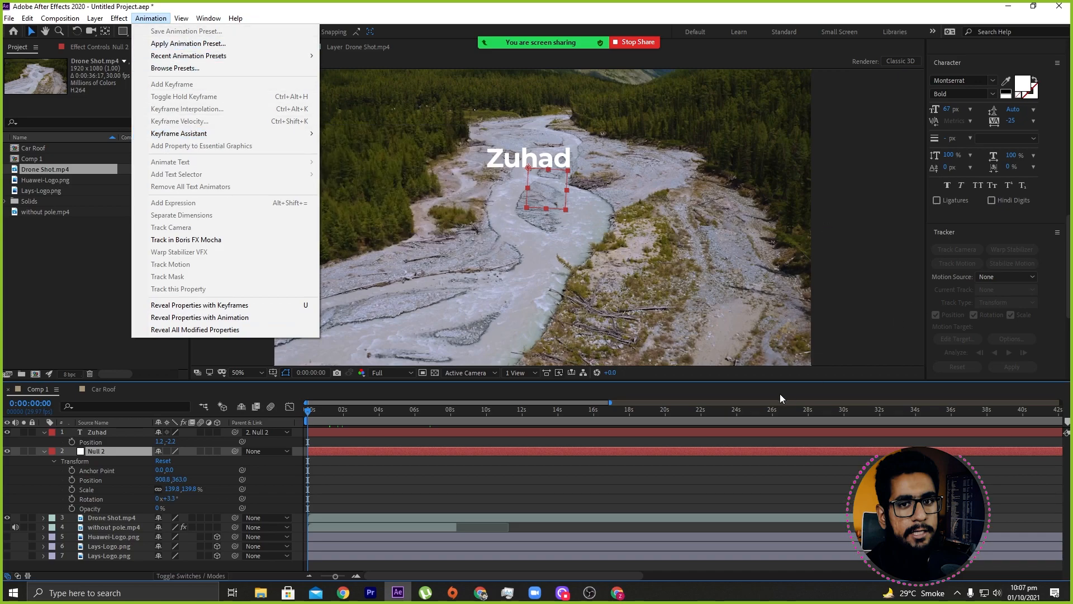
left_click(100, 517)
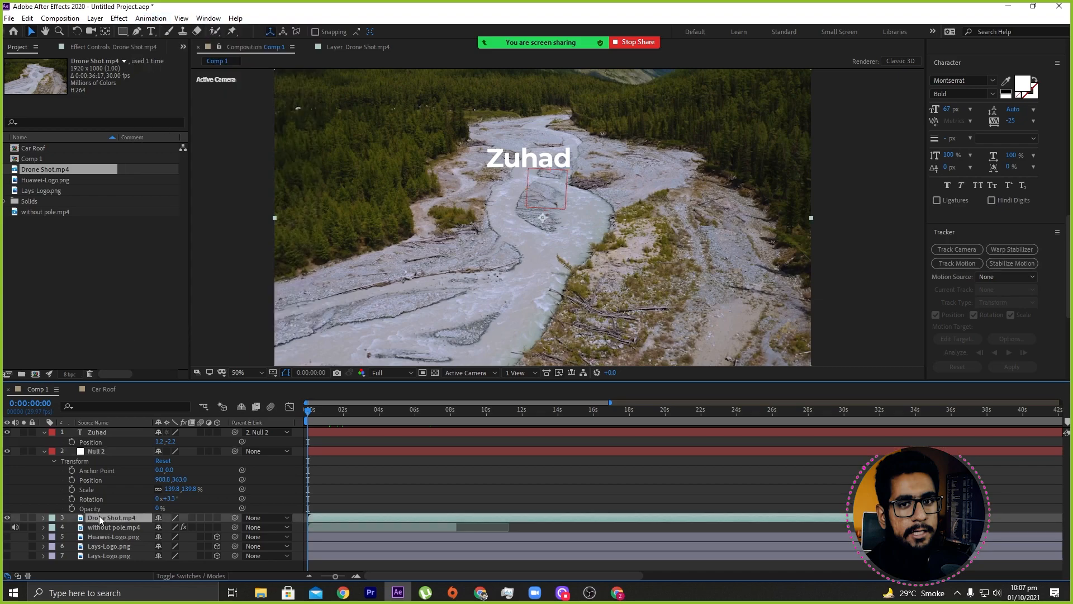
left_click(151, 18)
left_click(183, 265)
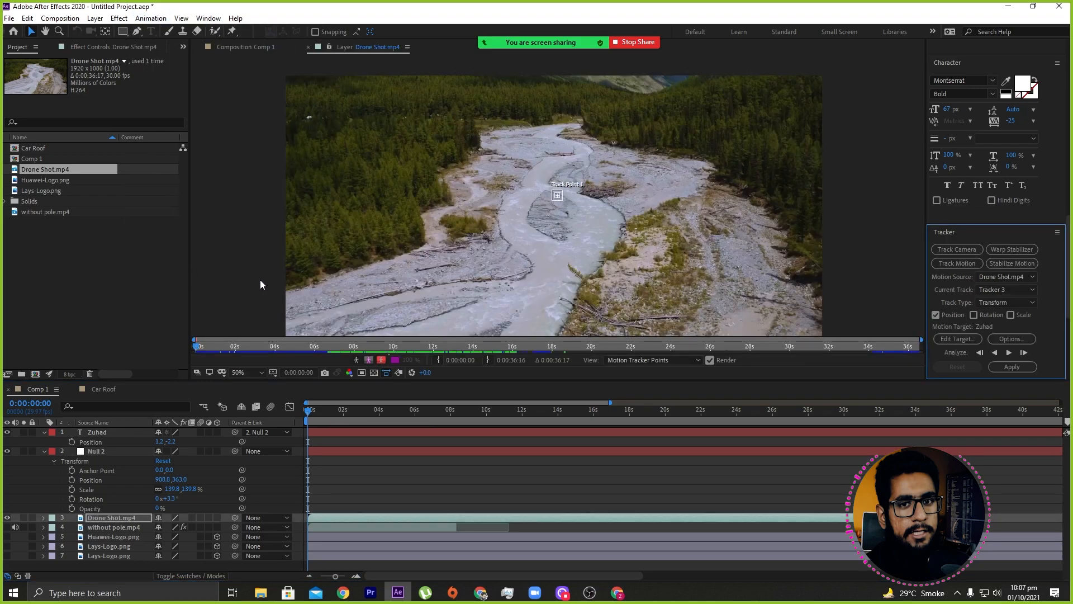
left_click(1010, 315)
Place Track Point 1 on the left end and Track Point 2 on the right end of the distant driftwood.
scroll(555, 243, "up", 4)
left_click_drag(555, 243, 449, 355)
left_click_drag(462, 295, 411, 126)
left_click_drag(517, 301, 523, 129)
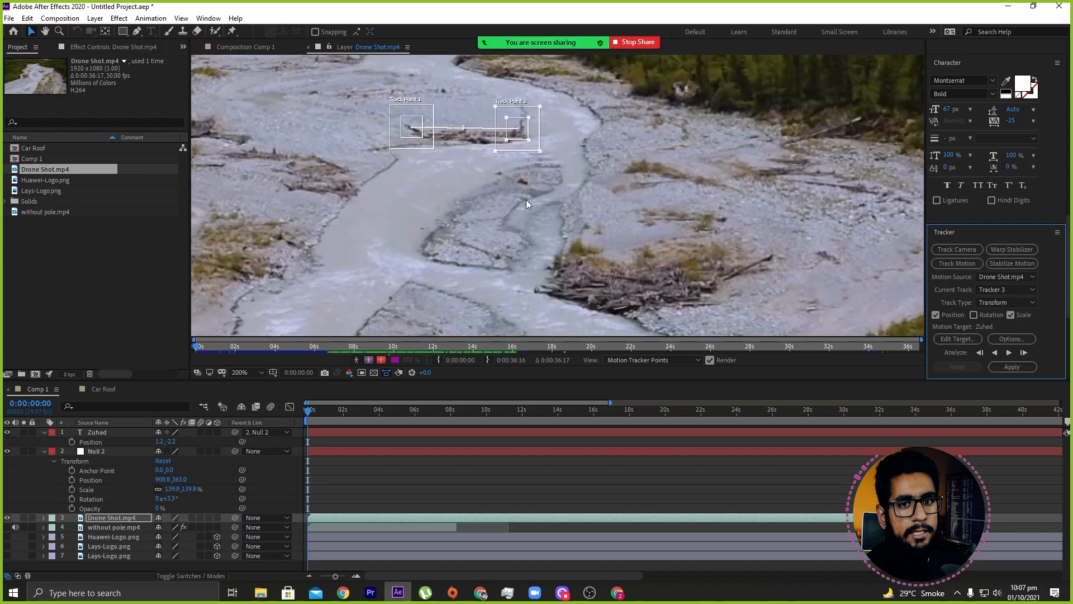
scroll(507, 230, "down", 2)
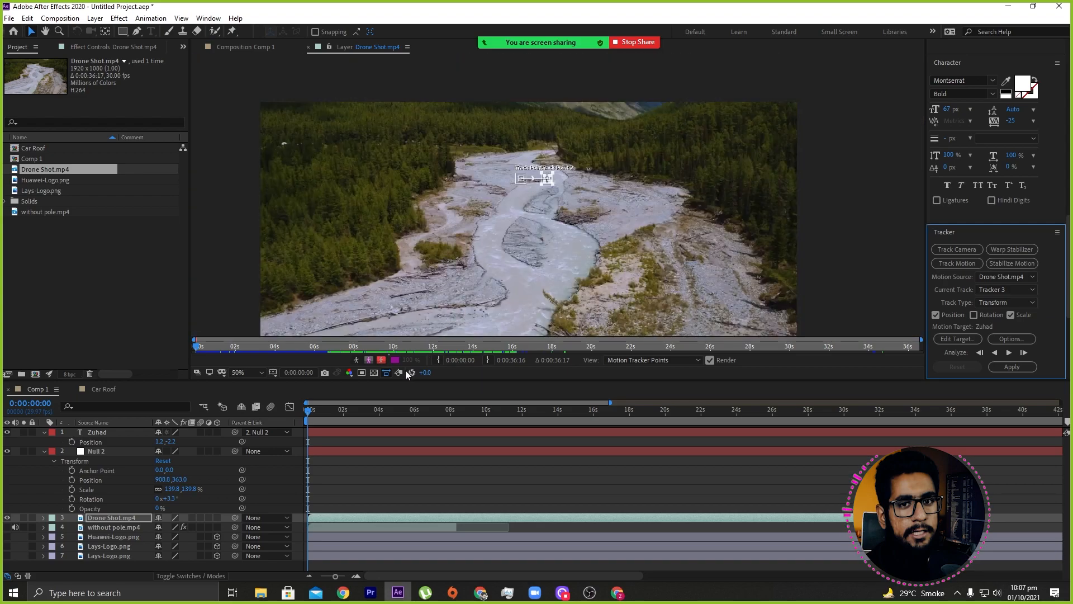
Analyze the new track forward, stop it at 0:00:02:02, and return to the first frame.
left_click(1008, 353)
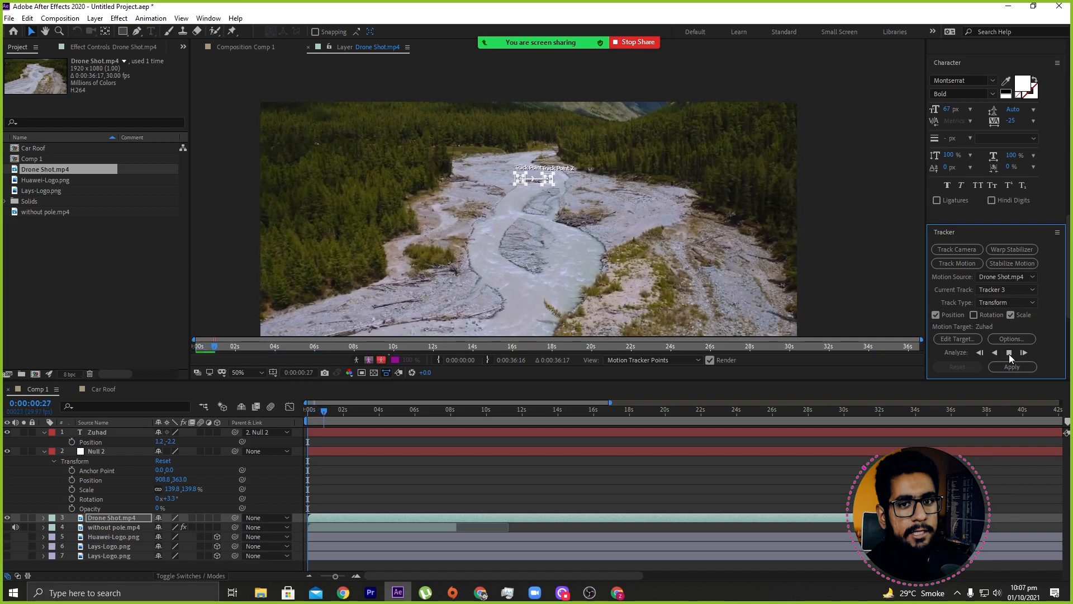
left_click(1008, 353)
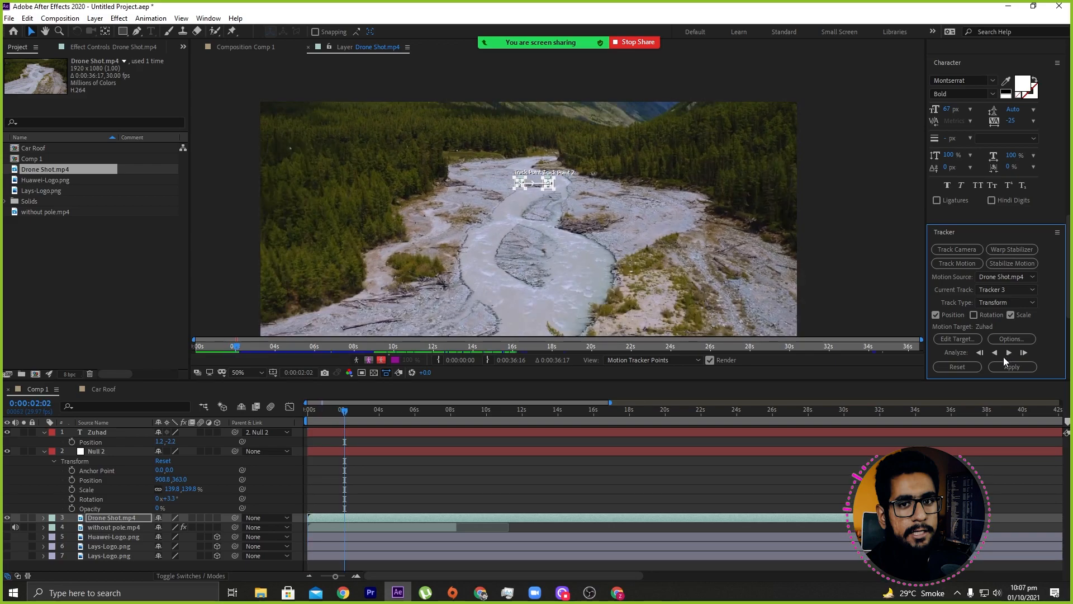
left_click_drag(351, 418, 277, 417)
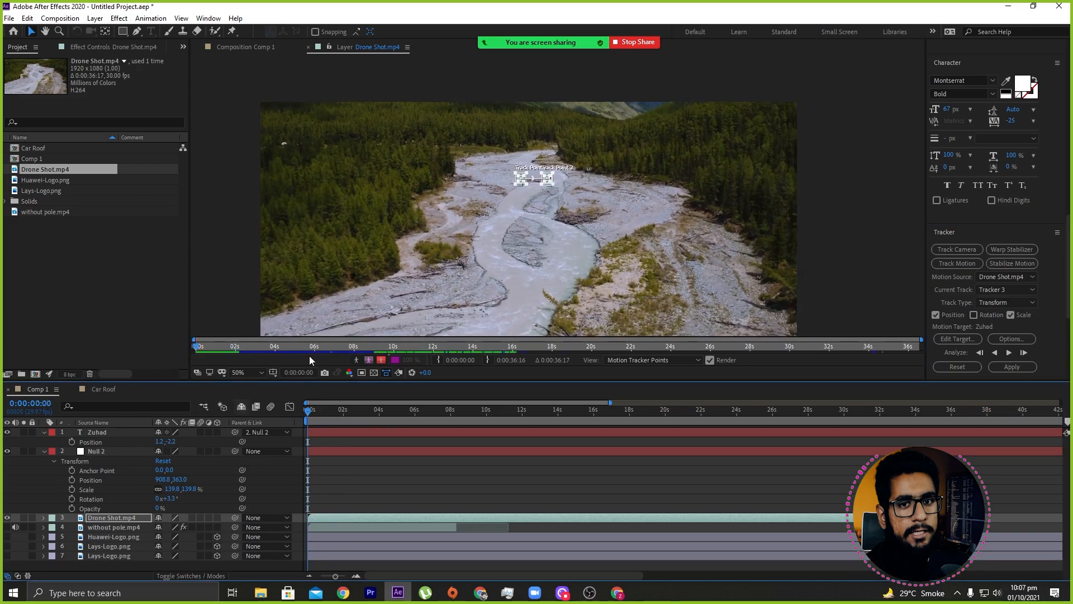
Shrink Track Point 2's search region around the right end of the driftwood.
scroll(478, 249, "up", 6)
scroll(477, 249, "up", 1)
left_click(478, 284)
left_click_drag(470, 288, 487, 271)
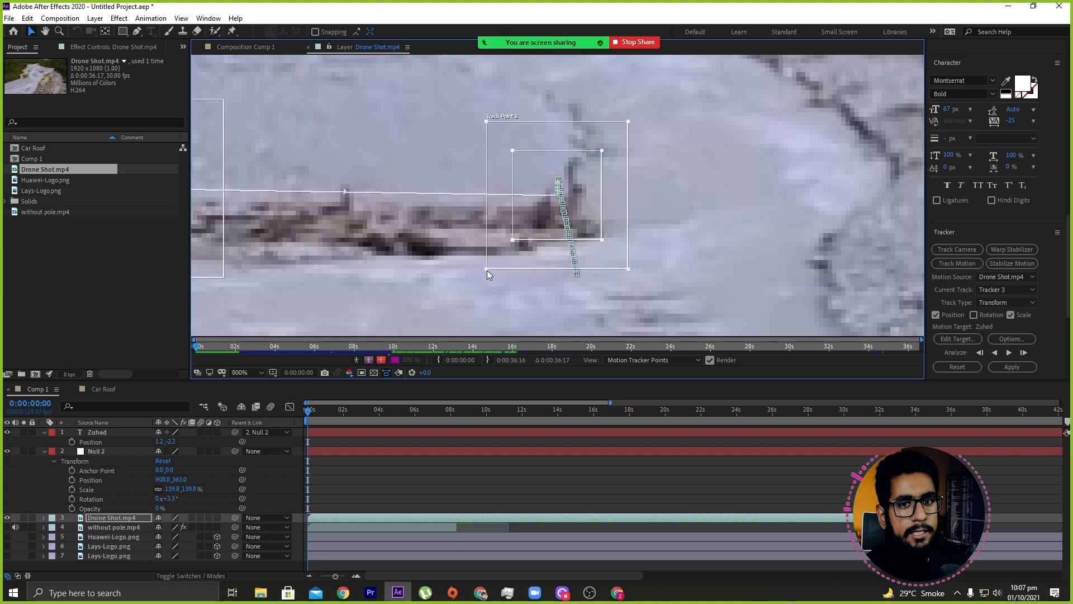
scroll(430, 280, "down", 6)
key("period")
key("period")
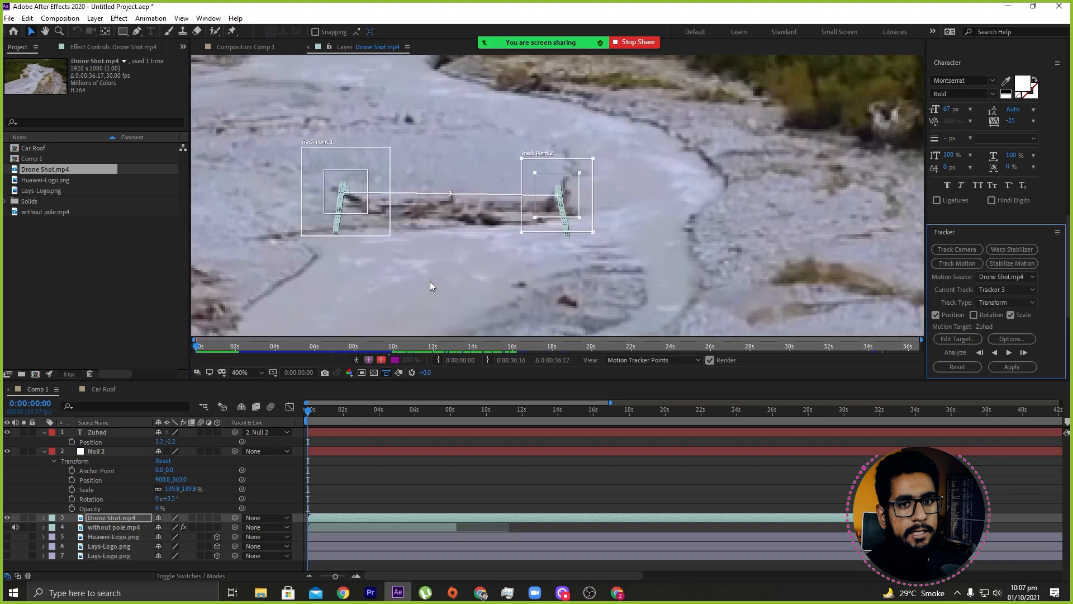
Shrink Track Point 1's search region around the driftwood's left end, then analyze the track forward and stop it at 0:00:18:05.
left_click_drag(388, 236, 383, 234)
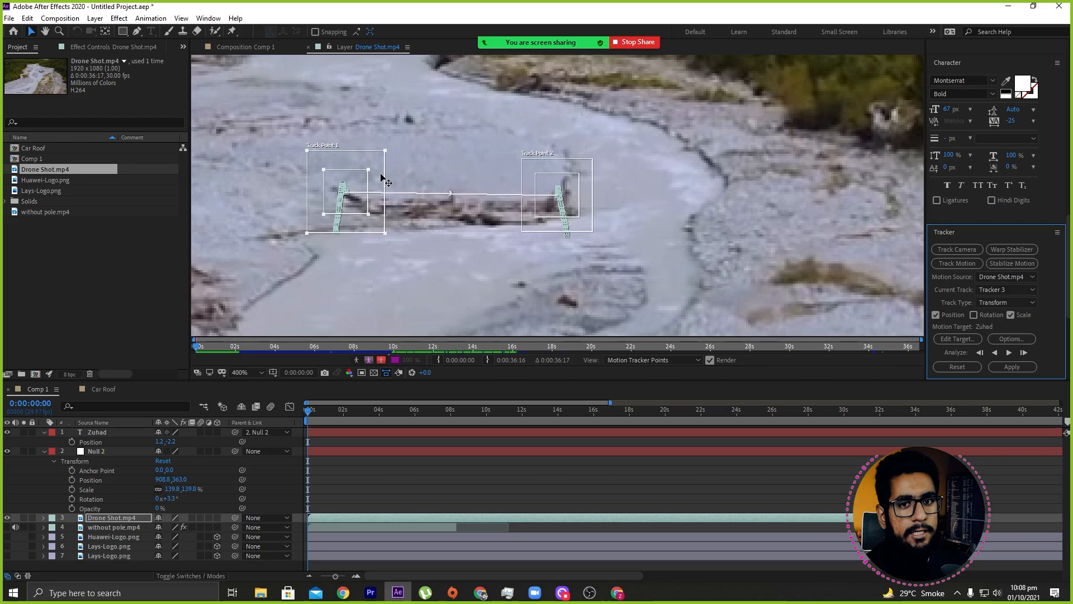
scroll(382, 179, "down", 6)
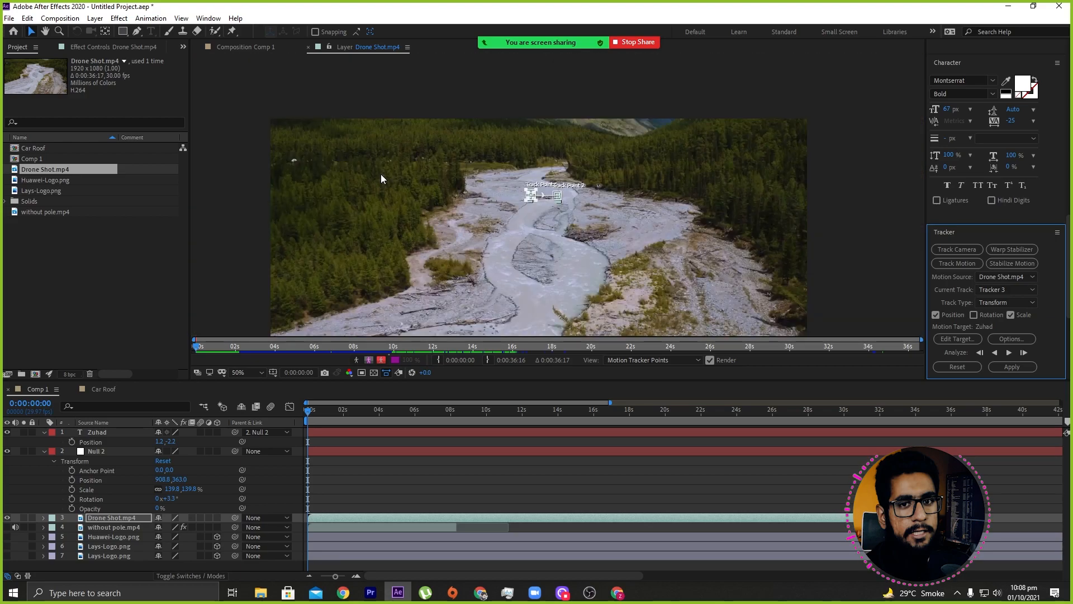
left_click(1008, 353)
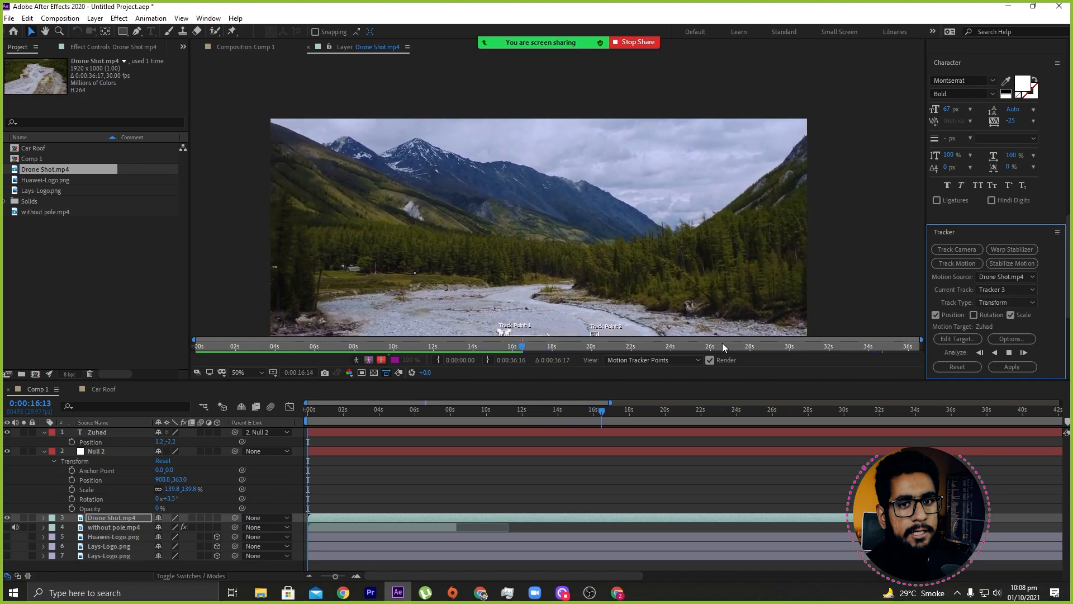
key("Escape")
scroll(663, 232, "down", 4)
scroll(663, 234, "up", 6)
left_click(1010, 355)
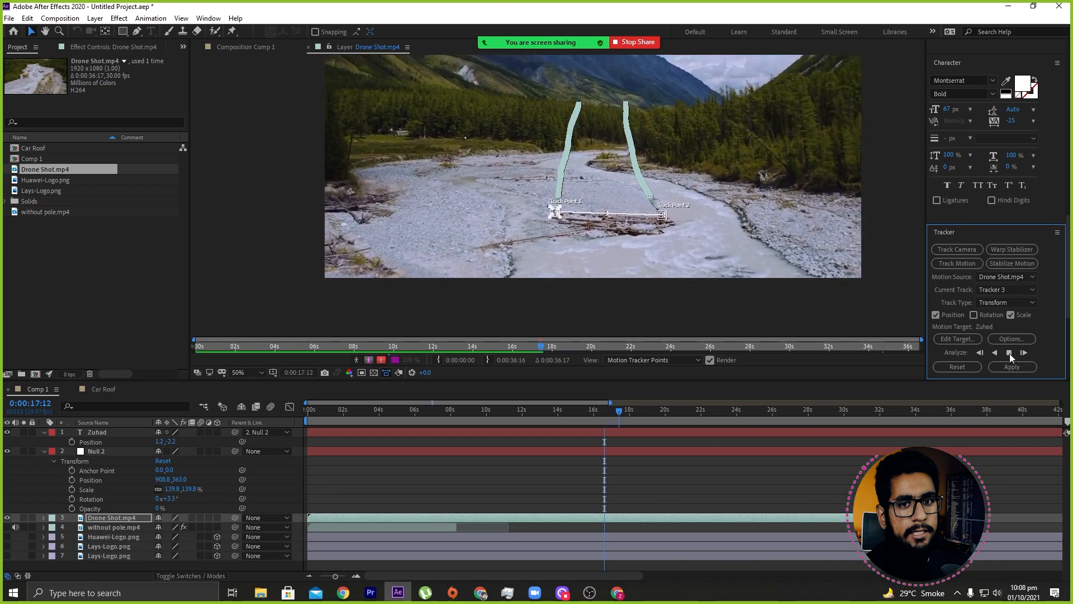
left_click(1010, 354)
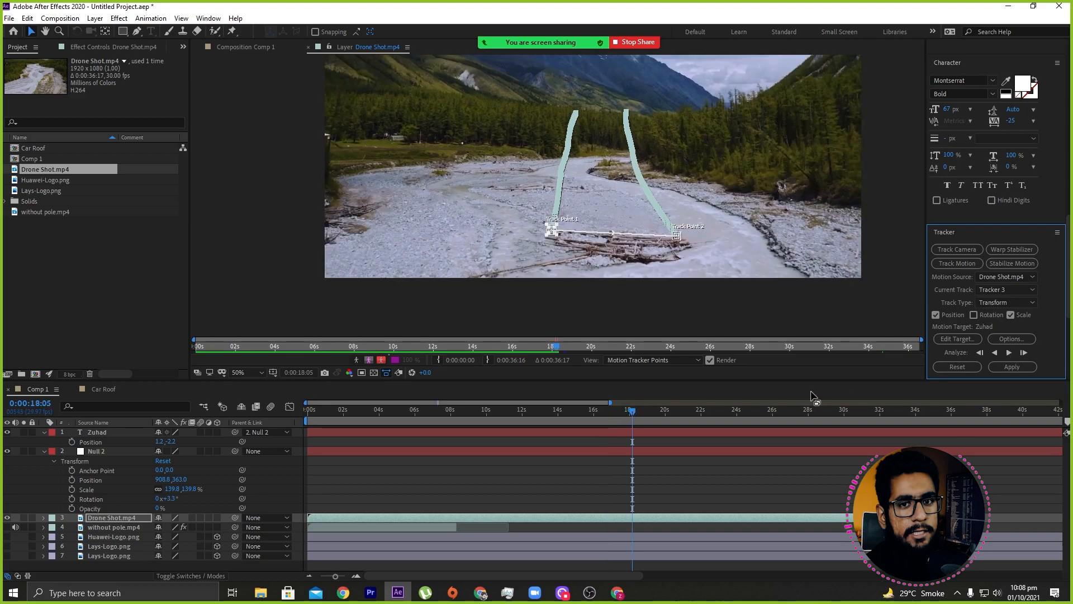
Return to 0:00:02:13, set the track's motion target to the Null 2 layer and apply the motion in X and Y.
left_click_drag(635, 410, 353, 412)
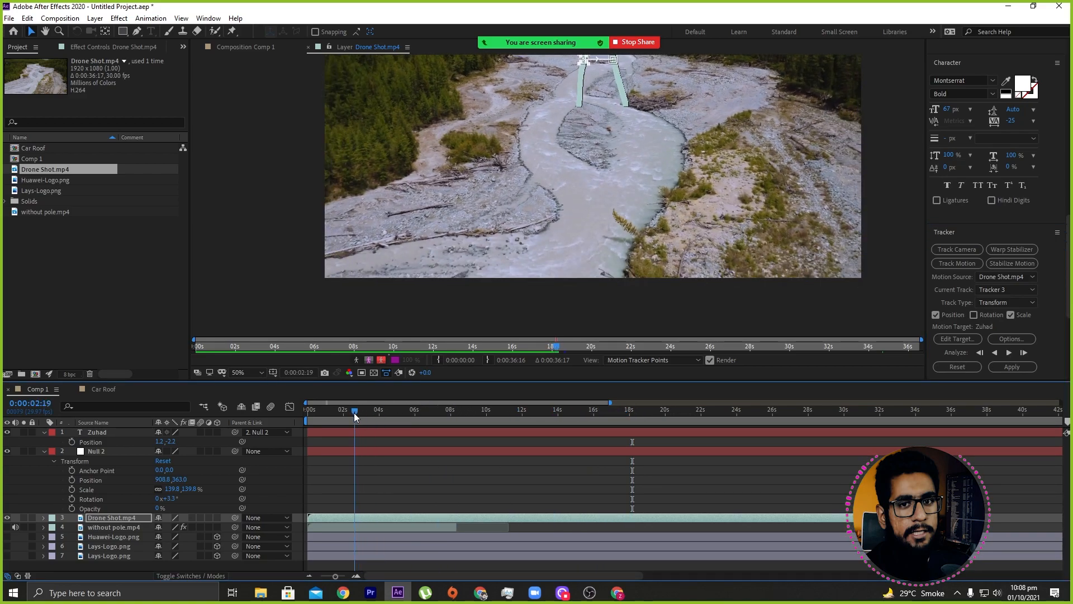
scroll(457, 152, "down", 2)
scroll(461, 148, "up", 2)
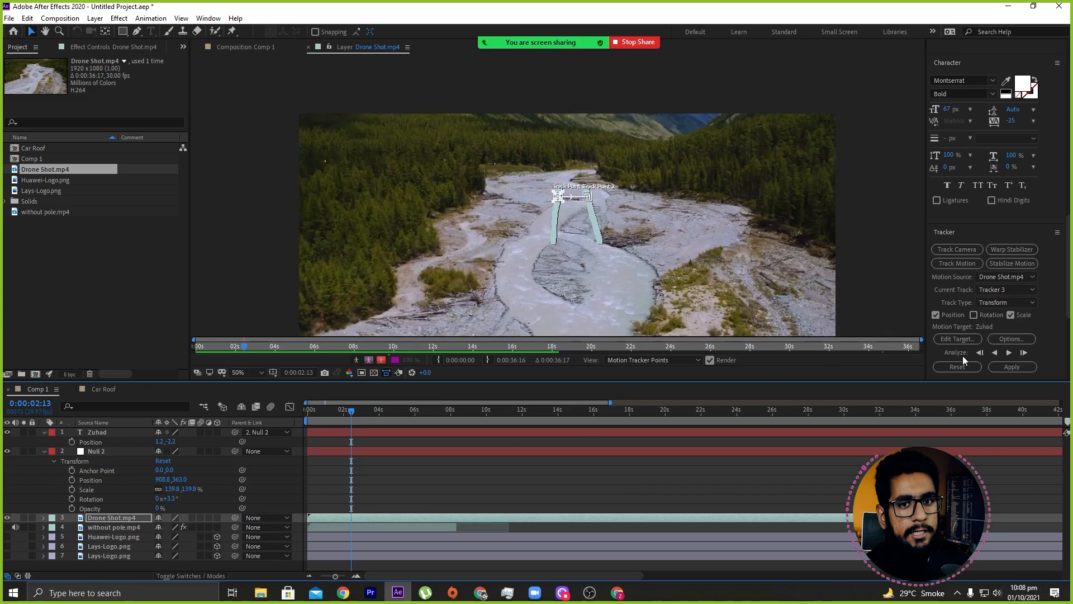
left_click(961, 339)
left_click(535, 227)
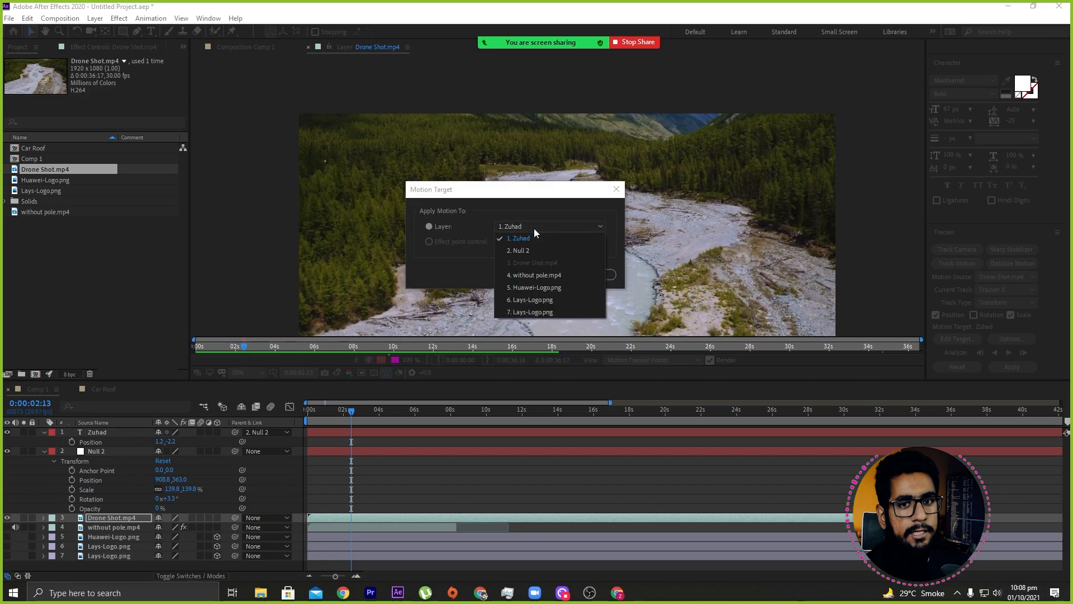
left_click(529, 250)
left_click(584, 274)
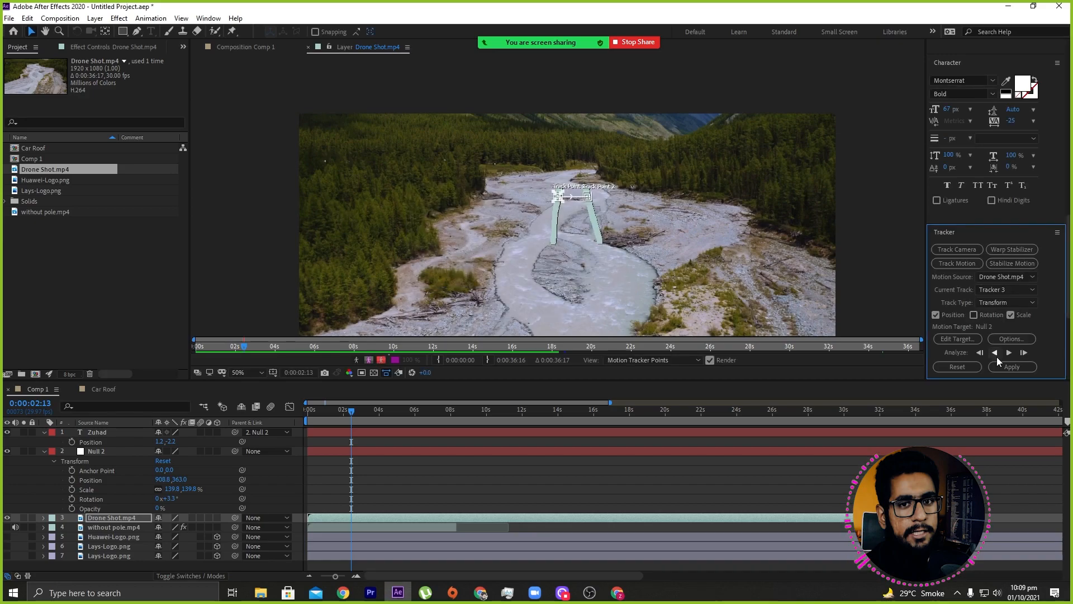
left_click(1001, 367)
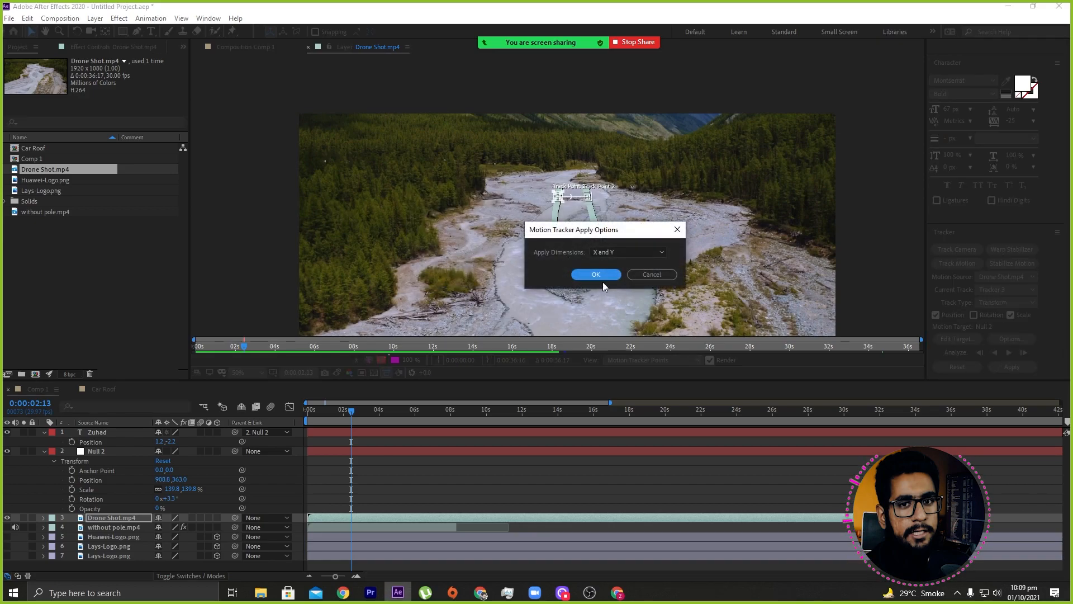
left_click(601, 275)
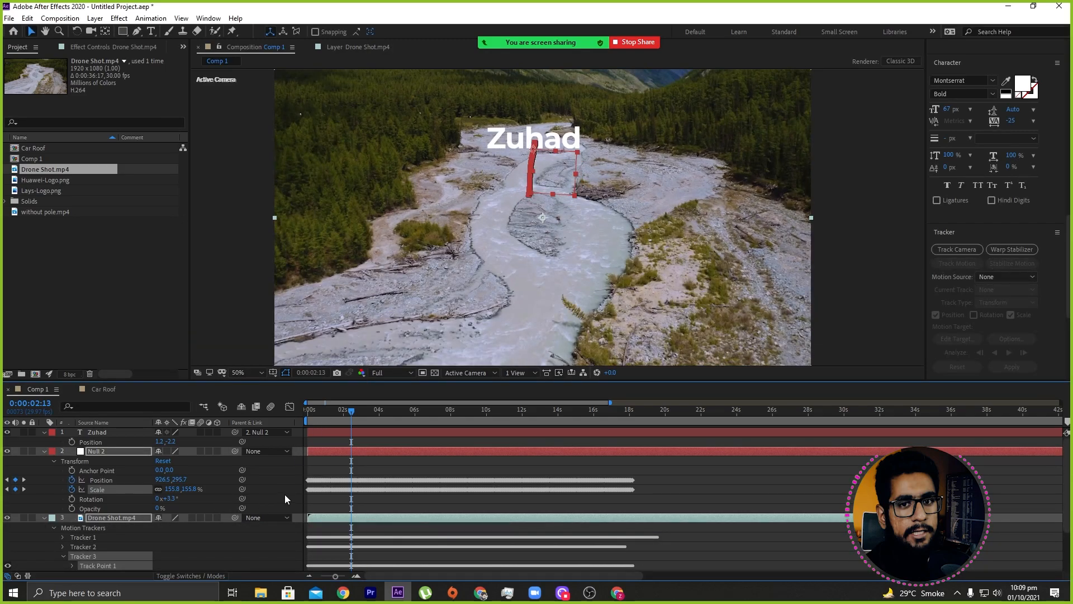
Preview the tracked text from the first frame to about 0:00:18:00, and return to the start.
left_click_drag(352, 417, 233, 423)
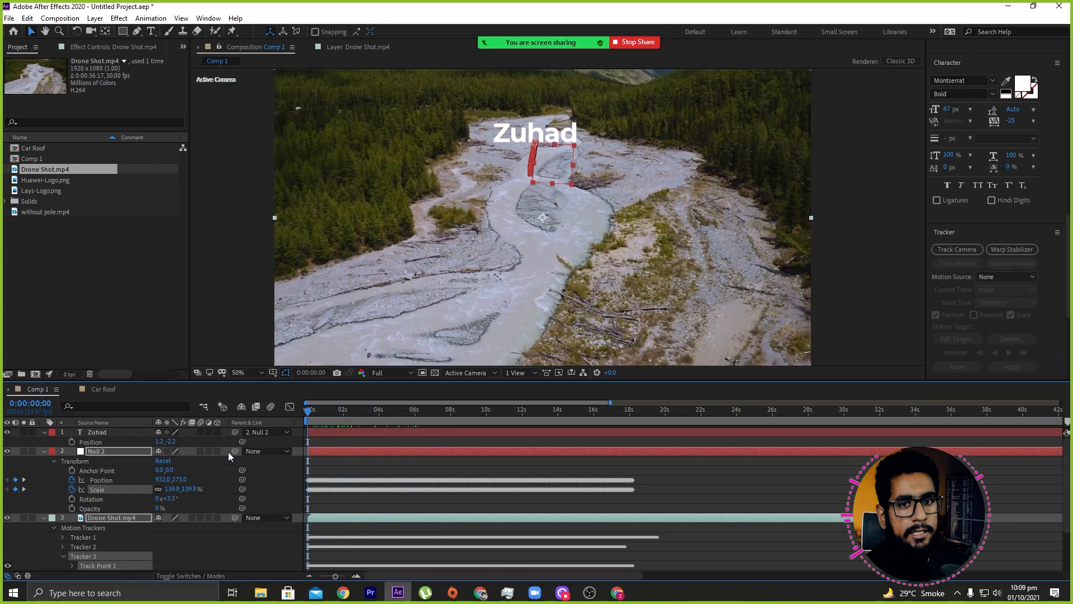
key("space")
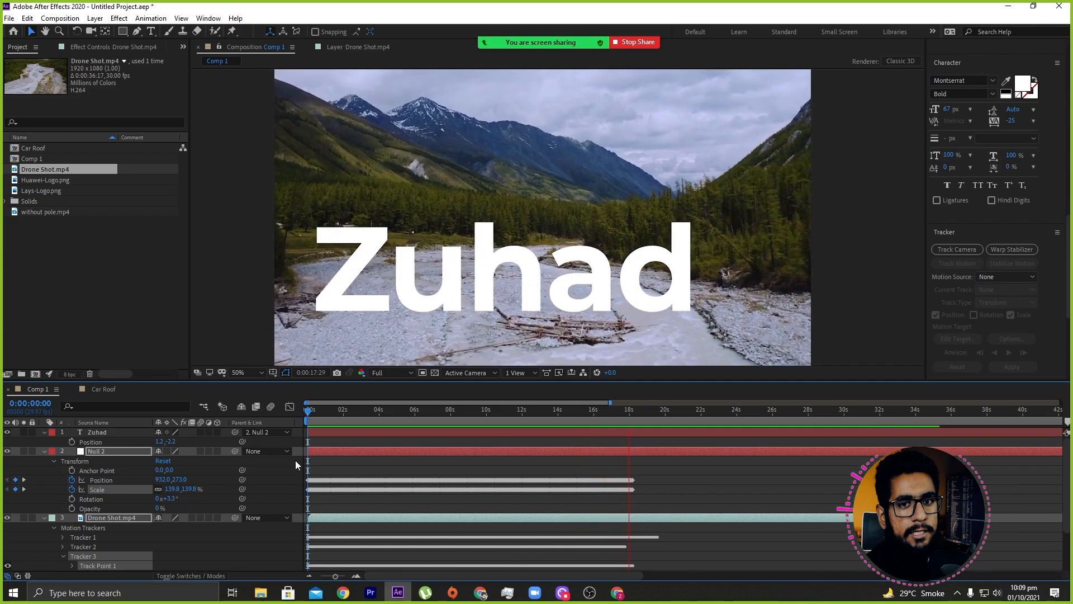
key("space")
left_click_drag(608, 424, 307, 432)
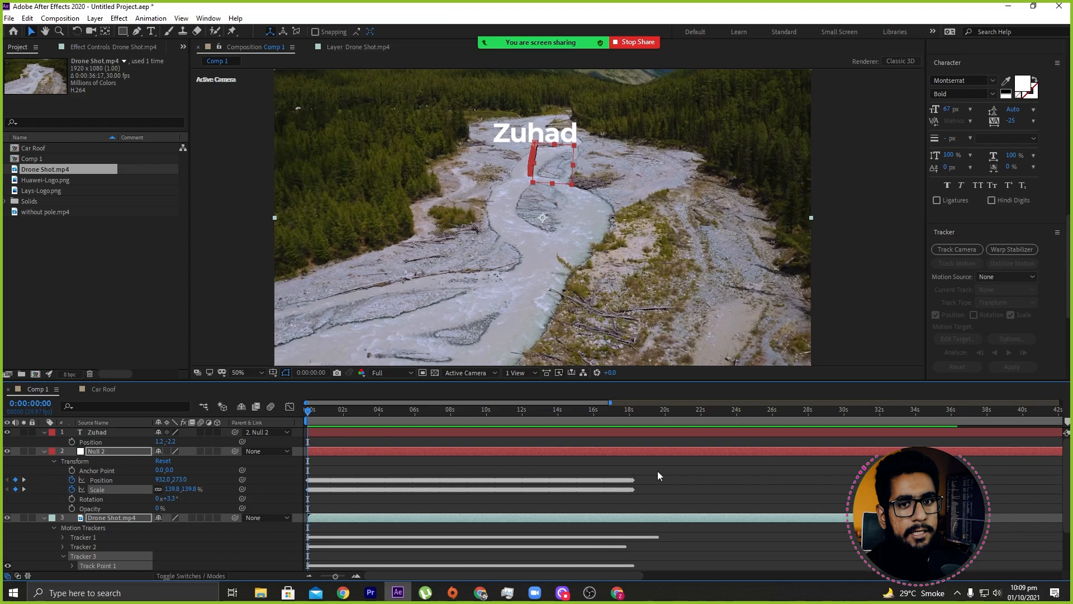
Select all Position and Scale keyframes of Null 2 and review the text's motion through the footage.
left_click_drag(671, 472, 511, 488)
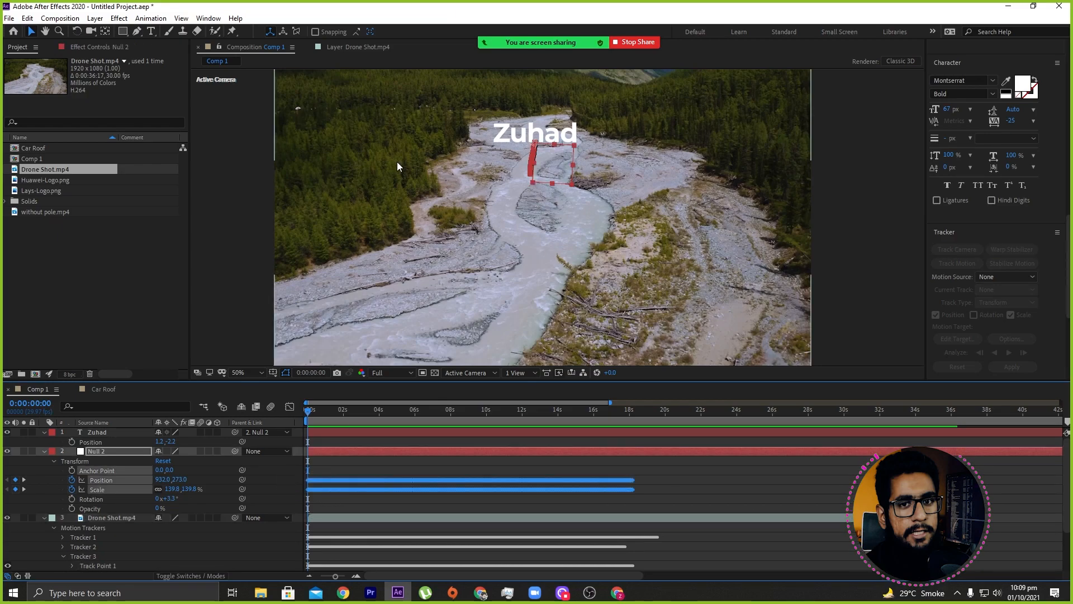
key("space")
left_click_drag(316, 414, 386, 411)
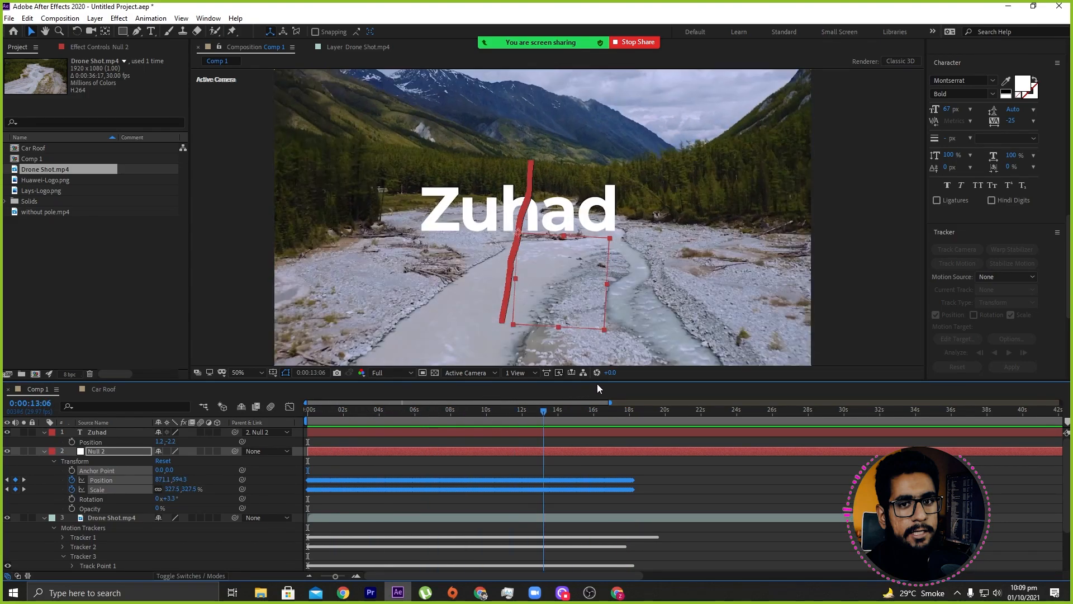